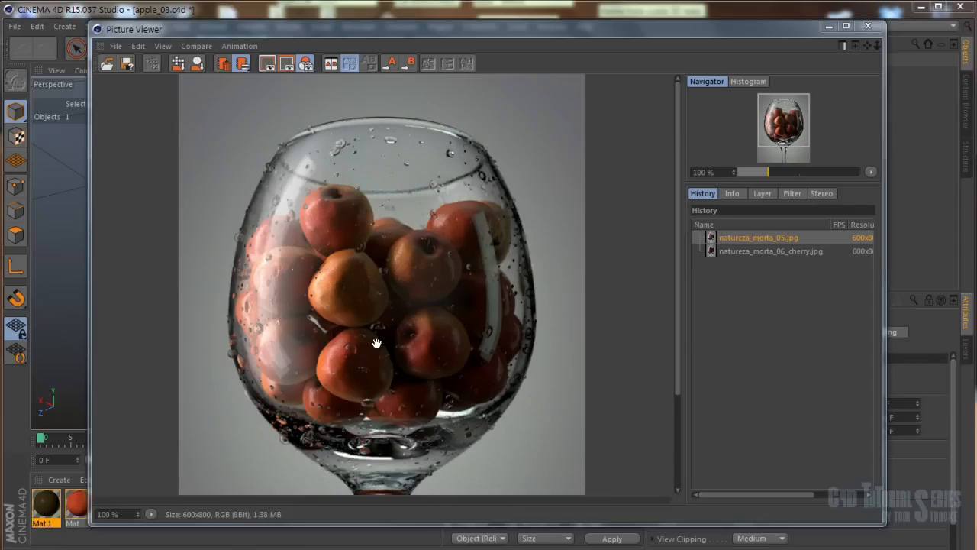
Examine the apples and glass in the natureza_morta_05.jpg render at close and full view
{"action": "scroll", "coordinate": [534, 299], "scroll_direction": "down", "scroll_amount": 2}
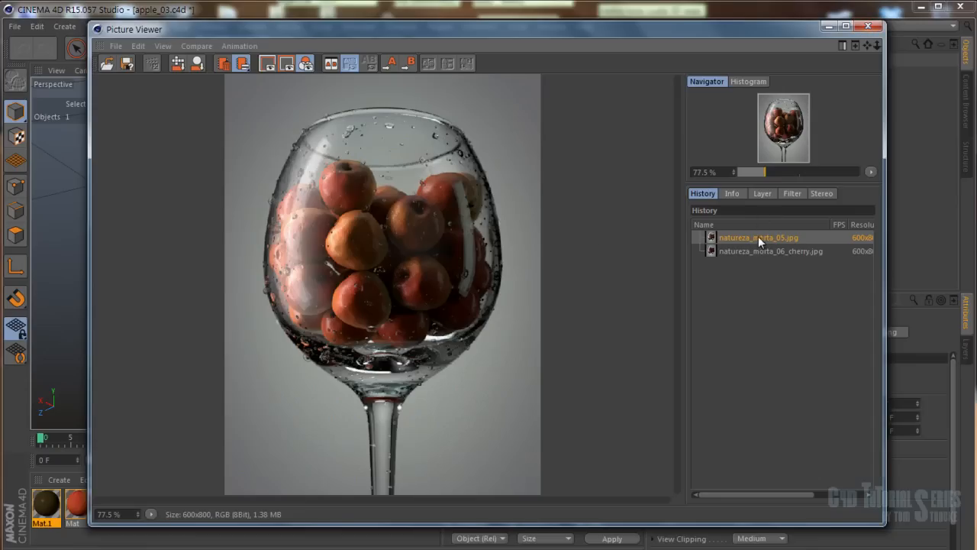
{"action": "scroll", "coordinate": [310, 219], "scroll_direction": "up", "scroll_amount": 8}
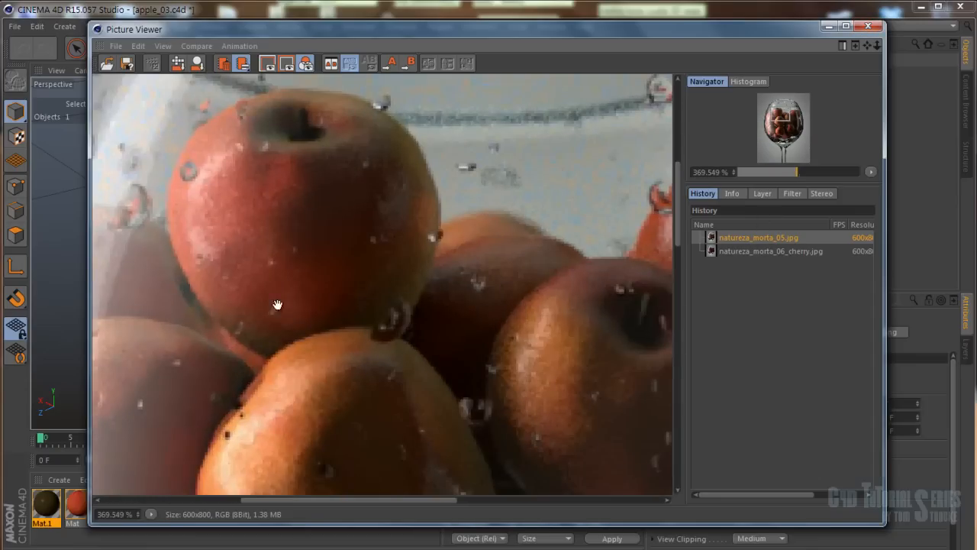
{"action": "scroll", "coordinate": [415, 205], "scroll_direction": "down", "scroll_amount": 6}
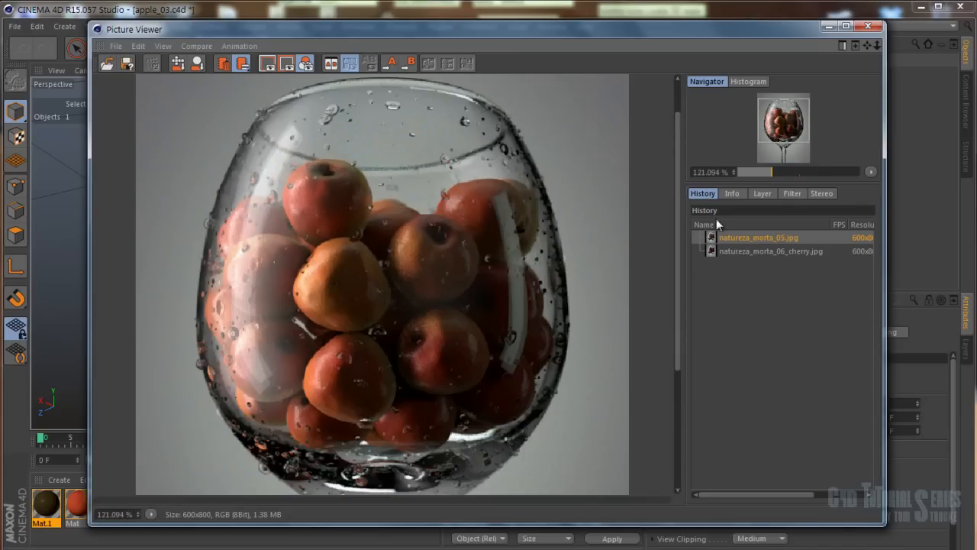
{"action": "left_click", "coordinate": [763, 239]}
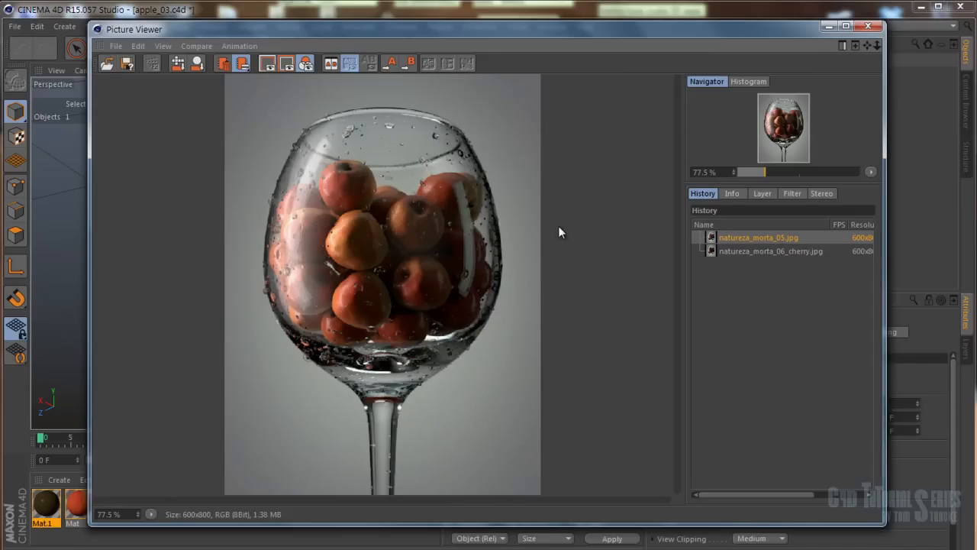
{"action": "scroll", "coordinate": [418, 205], "scroll_direction": "up", "scroll_amount": 1}
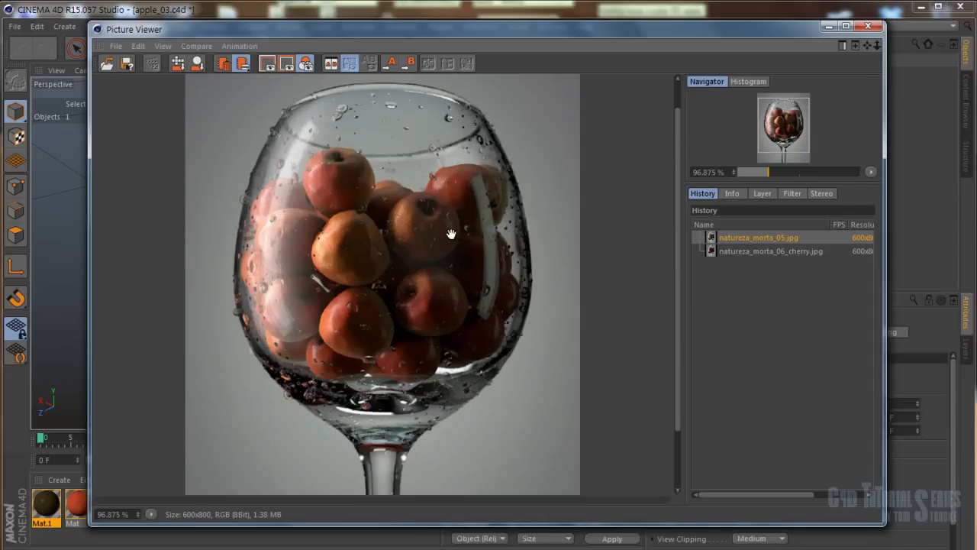
{"action": "scroll", "coordinate": [383, 201], "scroll_direction": "down", "scroll_amount": 2}
{"action": "scroll", "coordinate": [383, 201], "scroll_direction": "up", "scroll_amount": 1}
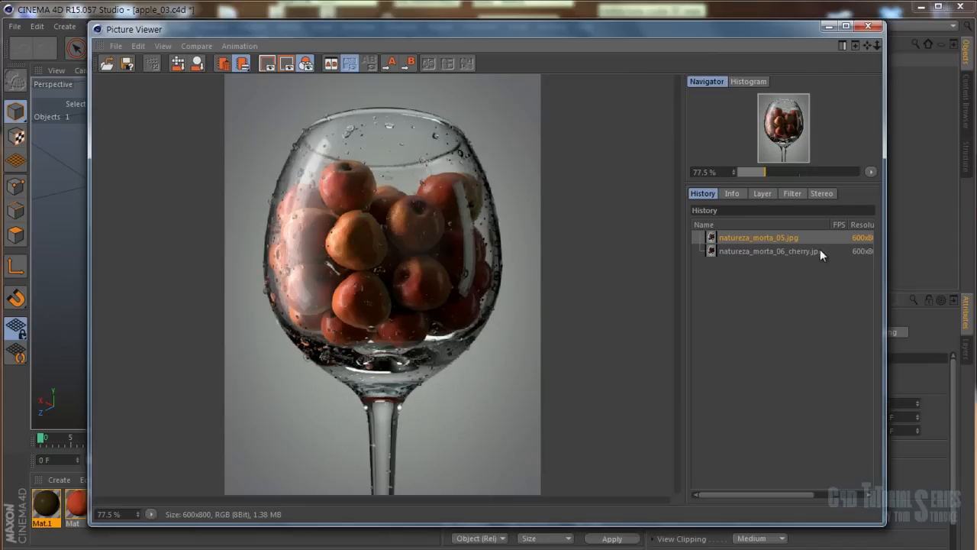
Compare the natureza_morta_06_cherry.jpg render with natureza_morta_05.jpg and close the render viewer
{"action": "left_click", "coordinate": [778, 250]}
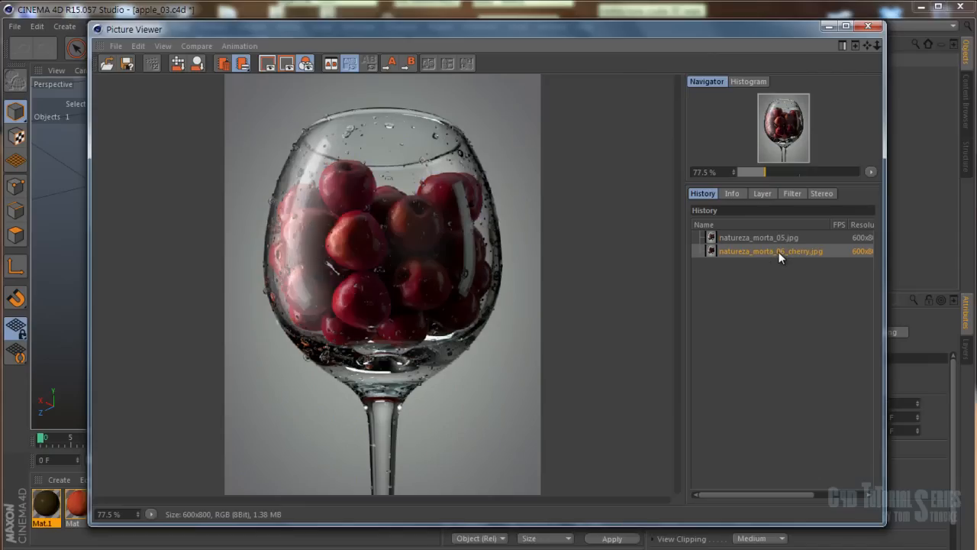
{"action": "scroll", "coordinate": [372, 202], "scroll_direction": "up", "scroll_amount": 2}
{"action": "scroll", "coordinate": [376, 208], "scroll_direction": "down", "scroll_amount": 1}
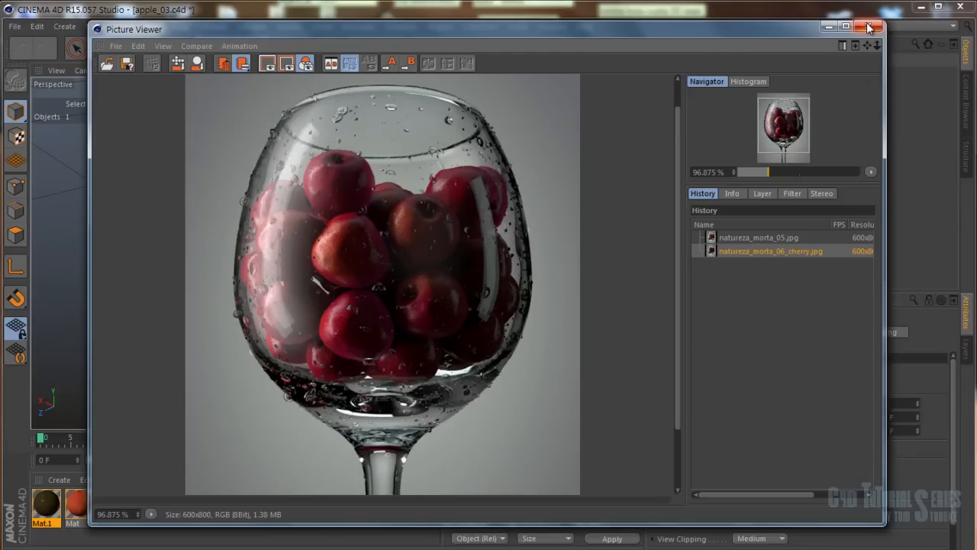
{"action": "left_click", "coordinate": [758, 239]}
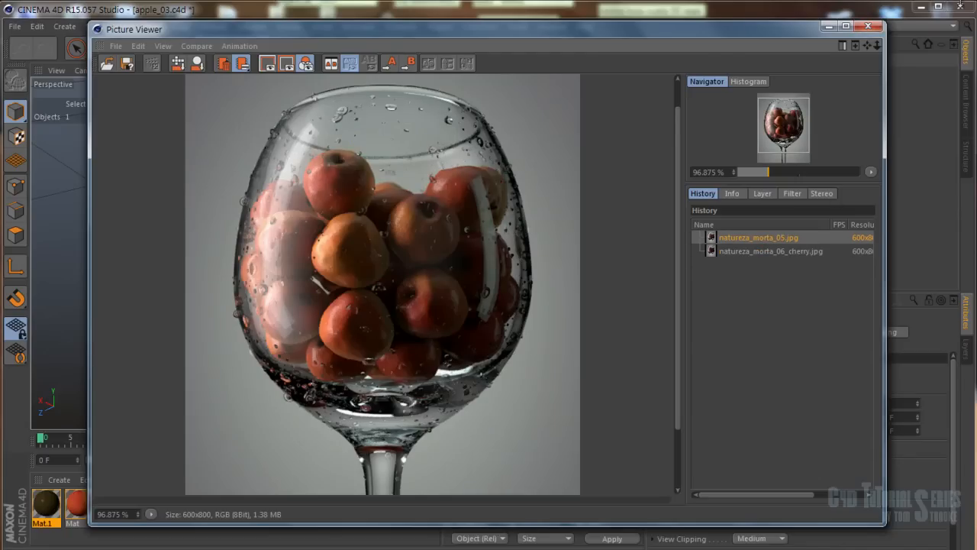
{"action": "left_click", "coordinate": [870, 27]}
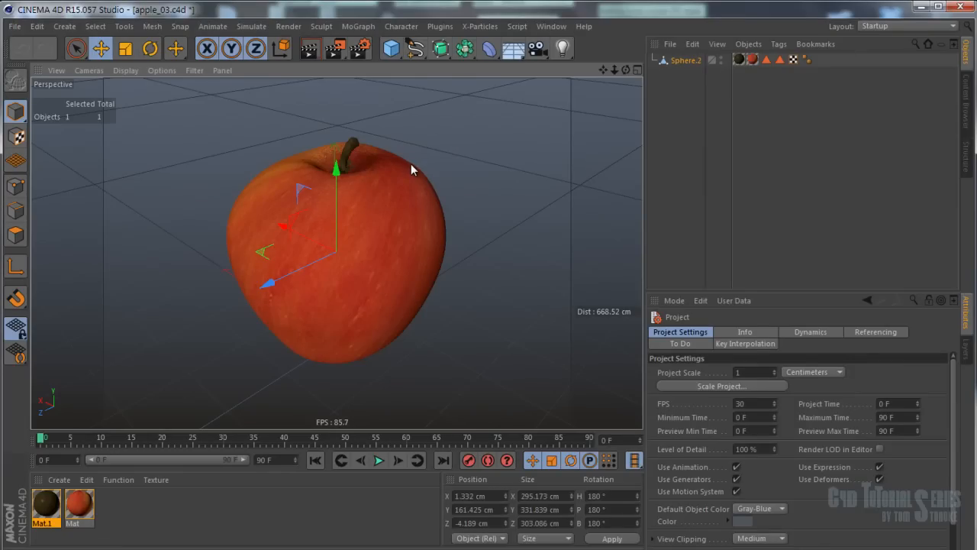
Add a sphere primitive and move it beside the apple along the X axis
{"action": "left_click_drag", "start_coordinate": [413, 164], "coordinate": [409, 247], "text": "alt"}
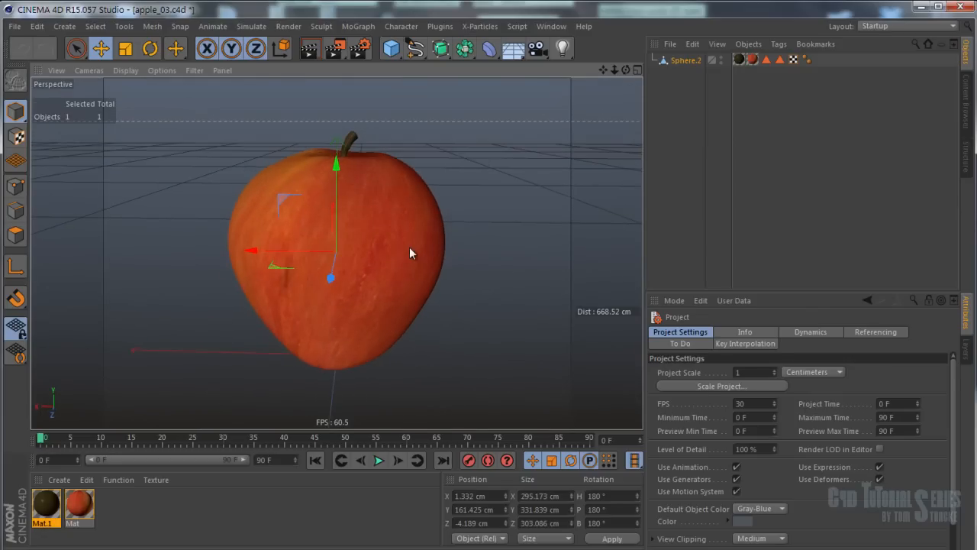
{"action": "left_click", "coordinate": [410, 247]}
{"action": "left_click", "coordinate": [390, 48]}
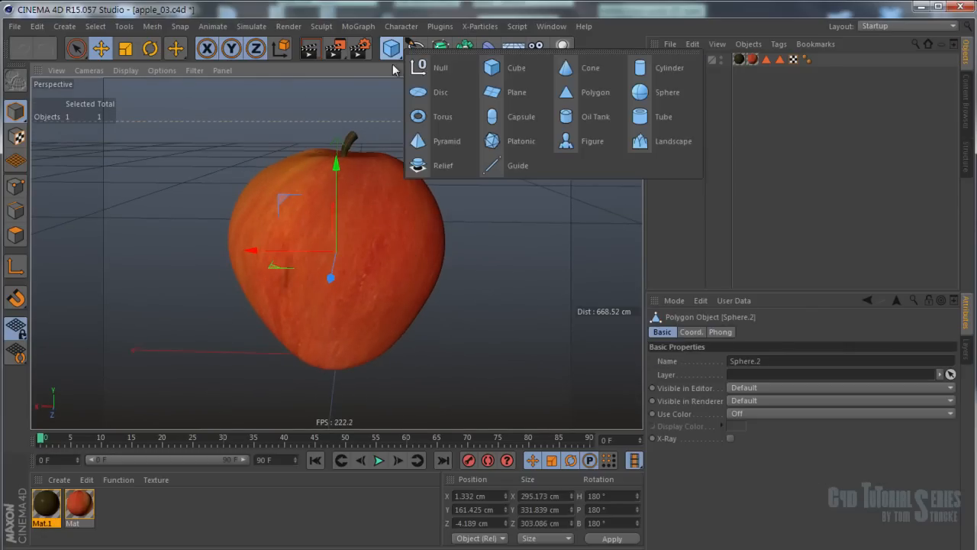
{"action": "left_click", "coordinate": [644, 93]}
{"action": "key", "text": "e"}
{"action": "left_click_drag", "start_coordinate": [284, 308], "coordinate": [500, 183]}
{"action": "middle_click_drag", "start_coordinate": [484, 183], "coordinate": [421, 171], "text": "alt"}
{"action": "scroll", "coordinate": [421, 170], "scroll_direction": "down", "scroll_amount": 4}
Scale the sphere to about 290 cm across and place it beside the apple at about X -307 cm, Y 148 cm
{"action": "key", "text": "t"}
{"action": "key", "text": "r"}
{"action": "left_click_drag", "start_coordinate": [434, 200], "coordinate": [656, 183]}
{"action": "key", "text": "e"}
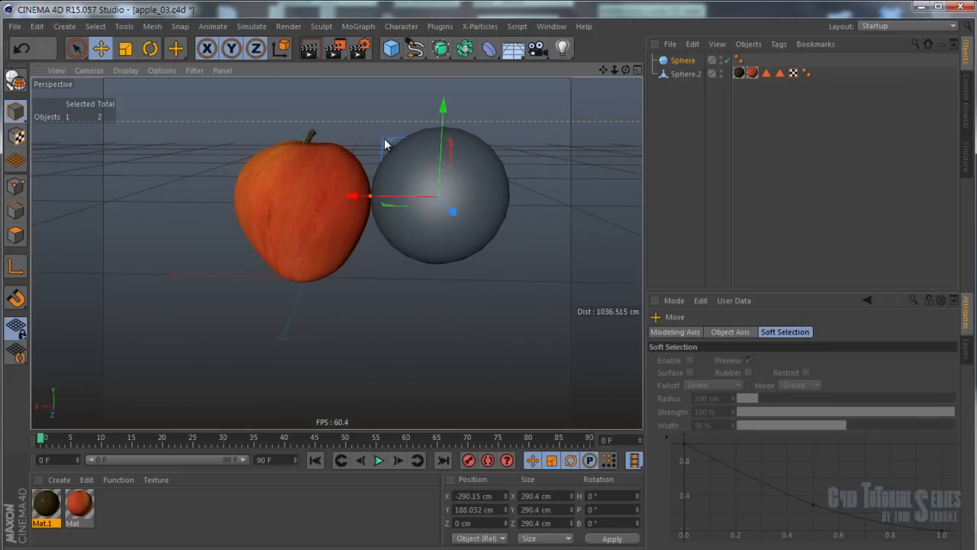
{"action": "left_click_drag", "start_coordinate": [384, 143], "coordinate": [395, 159]}
Switch to the Sculpting layout and convert the sphere into an editable polygon object
{"action": "left_click", "coordinate": [927, 27]}
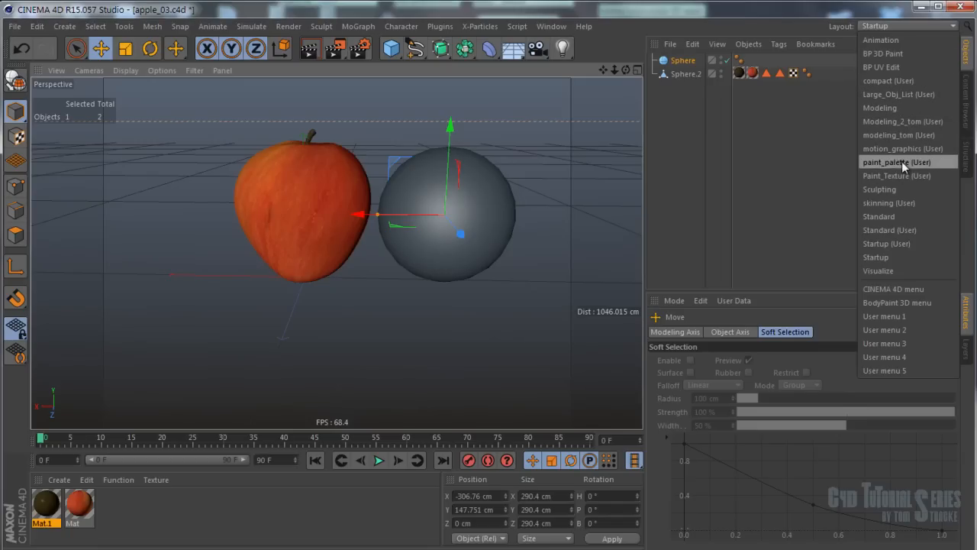
{"action": "left_click", "coordinate": [875, 189]}
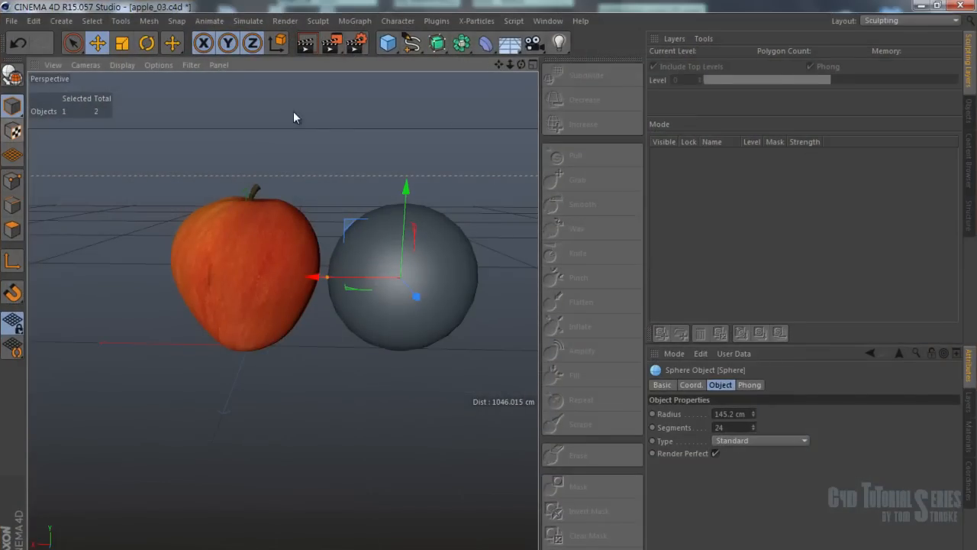
{"action": "left_click", "coordinate": [8, 73]}
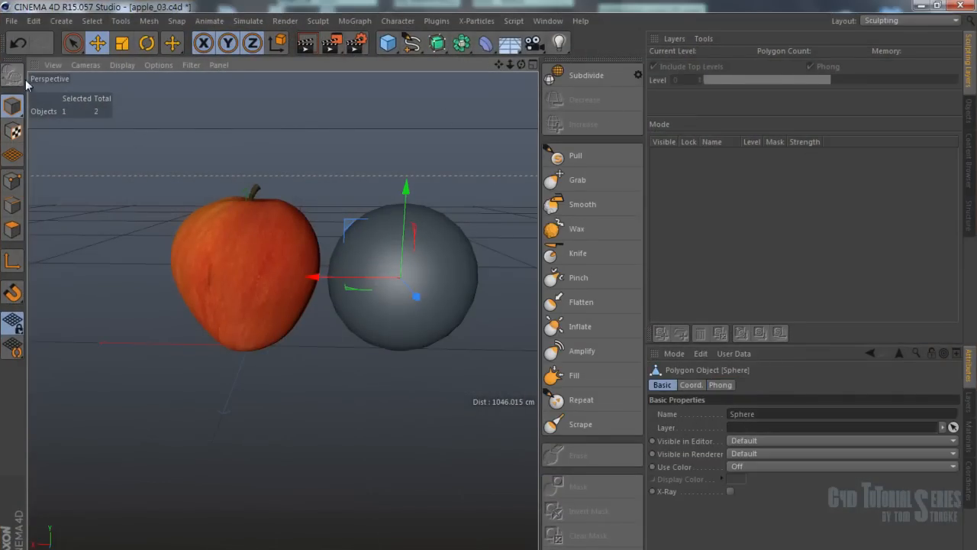
Subdivide the sphere for sculpting up to level 2
{"action": "left_click", "coordinate": [587, 75]}
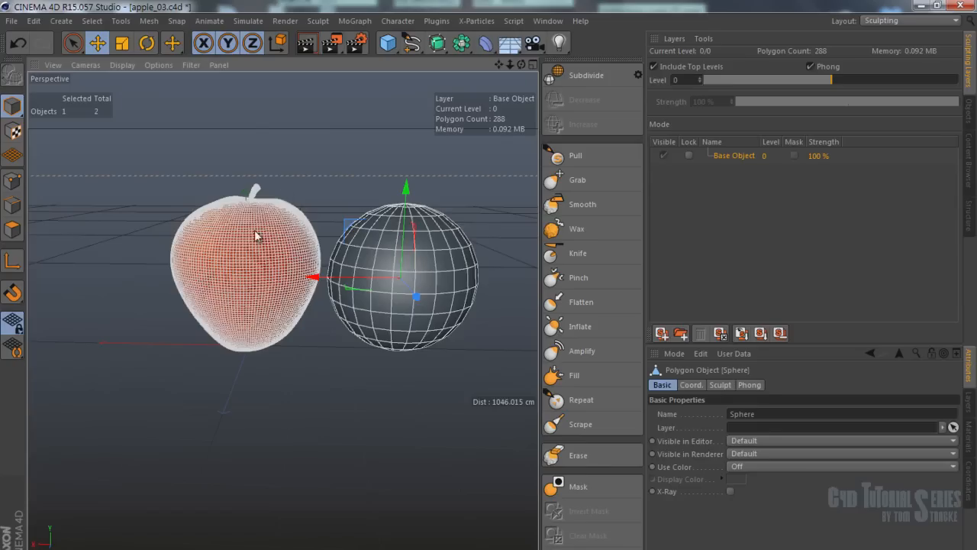
{"action": "scroll", "coordinate": [240, 259], "scroll_direction": "up", "scroll_amount": 3}
{"action": "scroll", "coordinate": [367, 240], "scroll_direction": "down", "scroll_amount": 3}
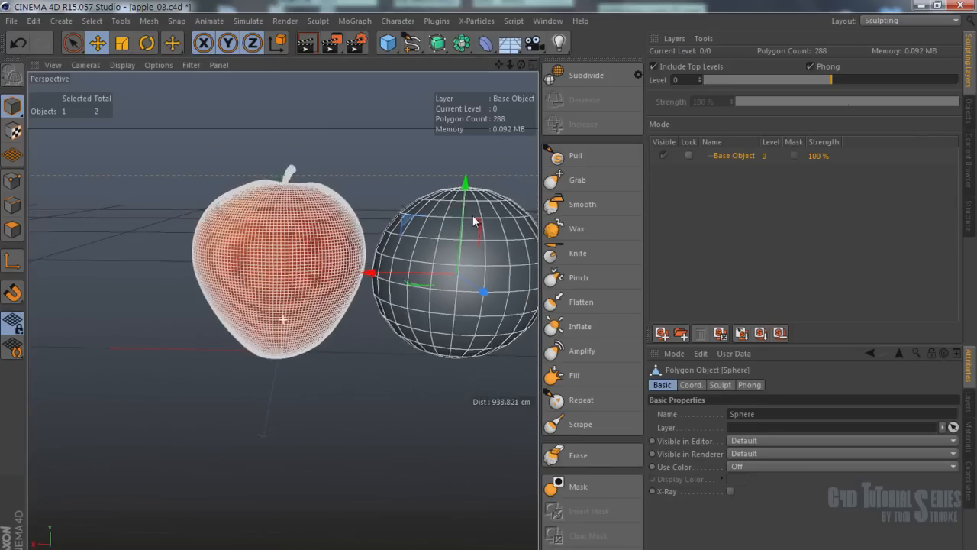
{"action": "left_click", "coordinate": [596, 74]}
{"action": "left_click", "coordinate": [596, 73]}
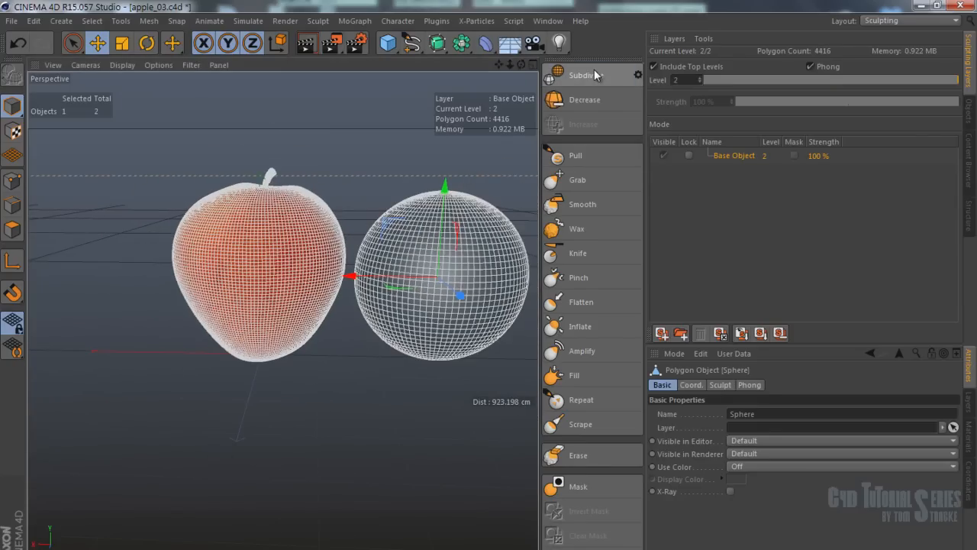
Stretch the sphere's bottom downward into a taper with the Grab brush at a size of about 150
{"action": "left_click_drag", "start_coordinate": [432, 147], "coordinate": [424, 160], "text": "alt"}
{"action": "left_click", "coordinate": [595, 157]}
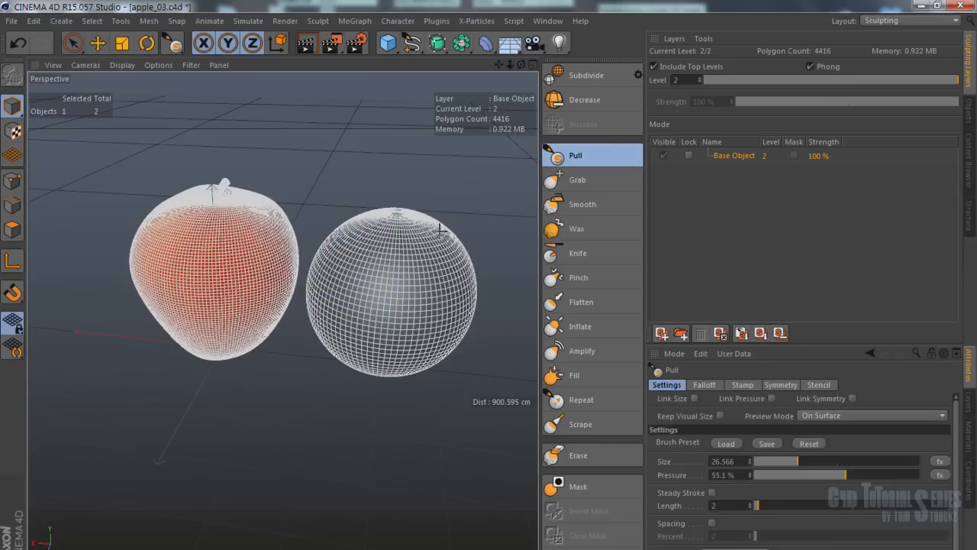
{"action": "left_click", "coordinate": [586, 184]}
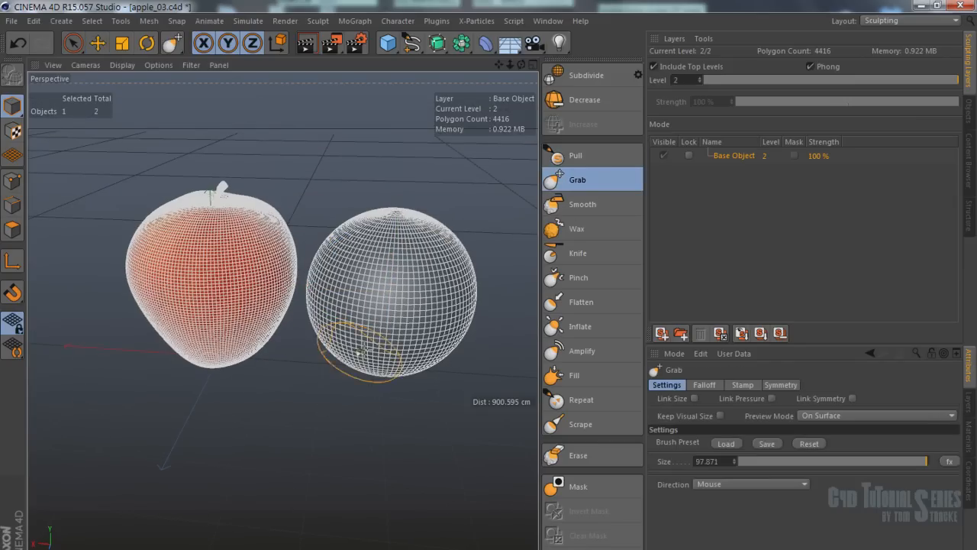
{"action": "left_click_drag", "start_coordinate": [362, 349], "coordinate": [382, 333], "text": "alt"}
{"action": "middle_click_drag", "start_coordinate": [384, 328], "coordinate": [414, 328]}
{"action": "left_click_drag", "start_coordinate": [414, 328], "coordinate": [403, 264], "text": "alt"}
{"action": "left_click_drag", "start_coordinate": [393, 373], "coordinate": [395, 391]}
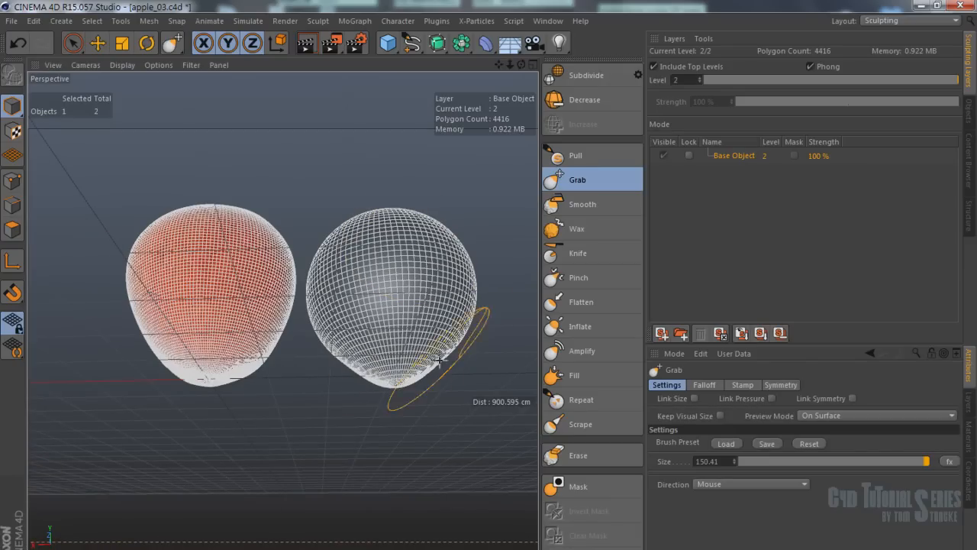
Narrow the sphere's lower sides all around with the Grab brush to match the apple's outline
{"action": "left_click_drag", "start_coordinate": [390, 323], "coordinate": [350, 356], "text": "alt"}
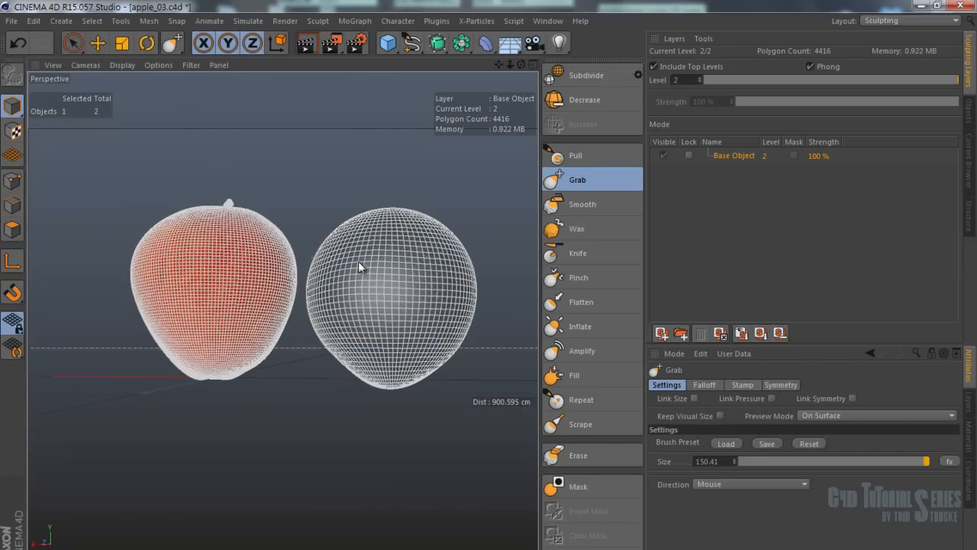
{"action": "mouse_move", "coordinate": [457, 281]}
{"action": "left_mouse_down", "text": "alt"}
{"action": "mouse_move", "coordinate": [389, 288]}
{"action": "mouse_move", "coordinate": [409, 230]}
{"action": "mouse_move", "coordinate": [436, 207]}
{"action": "left_mouse_up", "text": "alt"}
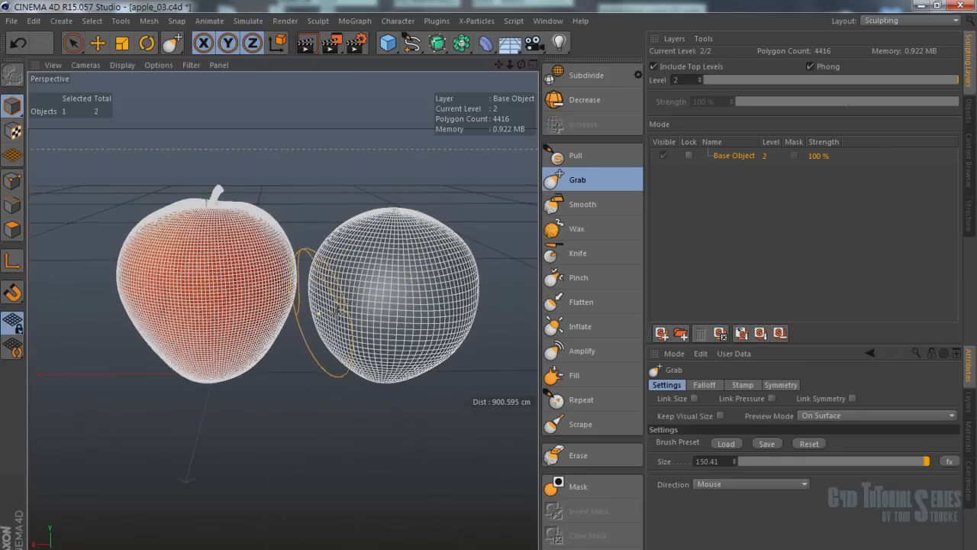
{"action": "left_click_drag", "start_coordinate": [336, 325], "coordinate": [388, 353], "text": "alt"}
{"action": "left_click_drag", "start_coordinate": [455, 342], "coordinate": [442, 331]}
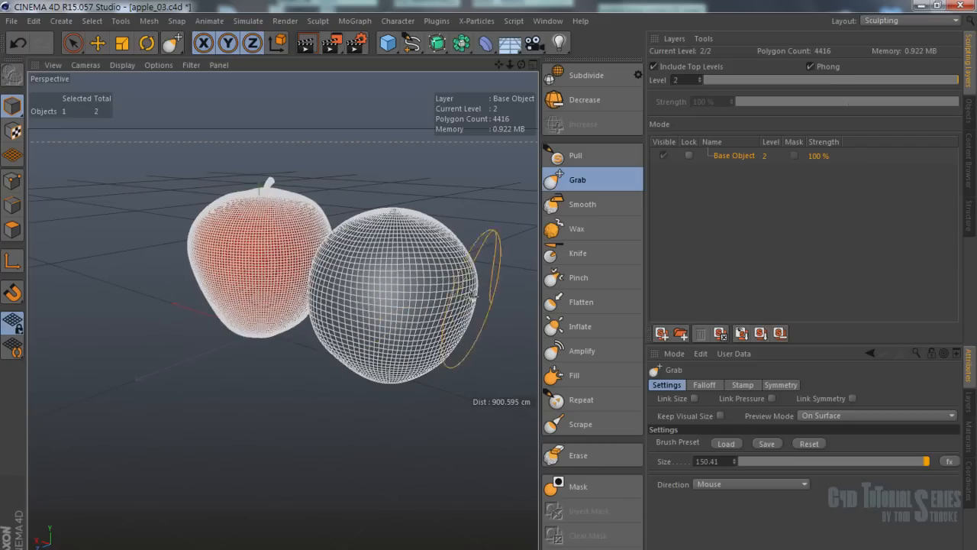
Shape the top of the sphere into an apple form with the Grab brush and activate the Pull brush
{"action": "left_click_drag", "start_coordinate": [479, 291], "coordinate": [429, 267], "text": "alt"}
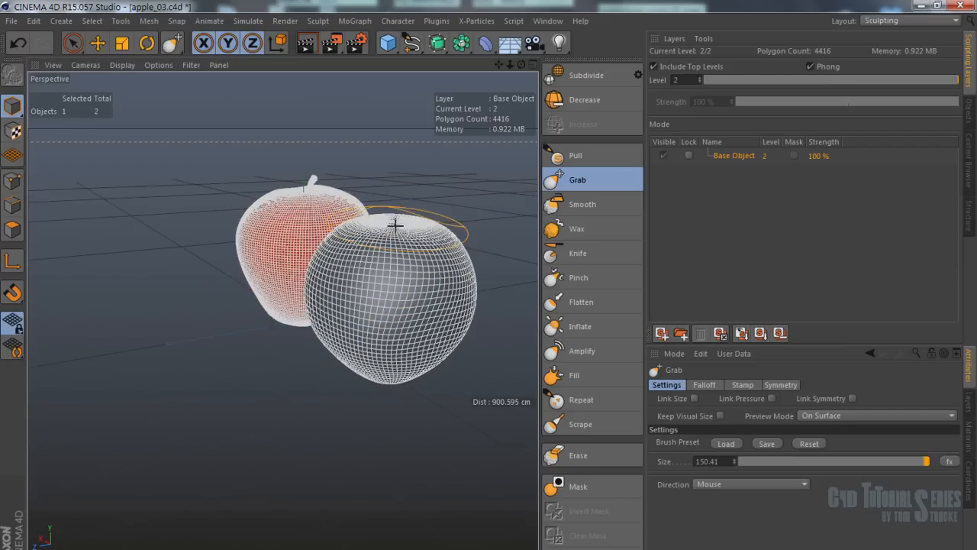
{"action": "mouse_move", "coordinate": [415, 221]}
{"action": "left_mouse_down", "text": "alt"}
{"action": "mouse_move", "coordinate": [405, 248]}
{"action": "mouse_move", "coordinate": [406, 205]}
{"action": "mouse_move", "coordinate": [408, 219]}
{"action": "mouse_move", "coordinate": [374, 212]}
{"action": "mouse_move", "coordinate": [349, 223]}
{"action": "mouse_move", "coordinate": [352, 214]}
{"action": "left_mouse_up", "text": "alt"}
{"action": "left_click", "coordinate": [572, 156]}
{"action": "left_click_drag", "start_coordinate": [361, 329], "coordinate": [436, 178], "text": "alt"}
{"action": "right_click_drag", "start_coordinate": [424, 190], "coordinate": [405, 210], "text": "alt"}
{"action": "left_click_drag", "start_coordinate": [390, 264], "coordinate": [401, 209], "text": "alt"}
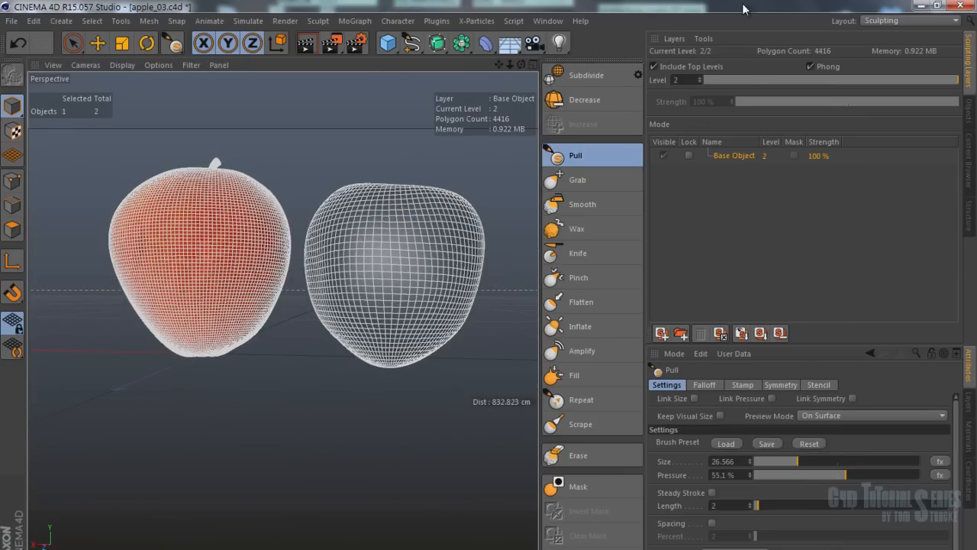
Return to the Startup layout and delete the sculpted sphere
{"action": "left_click", "coordinate": [871, 21]}
{"action": "left_click", "coordinate": [897, 245]}
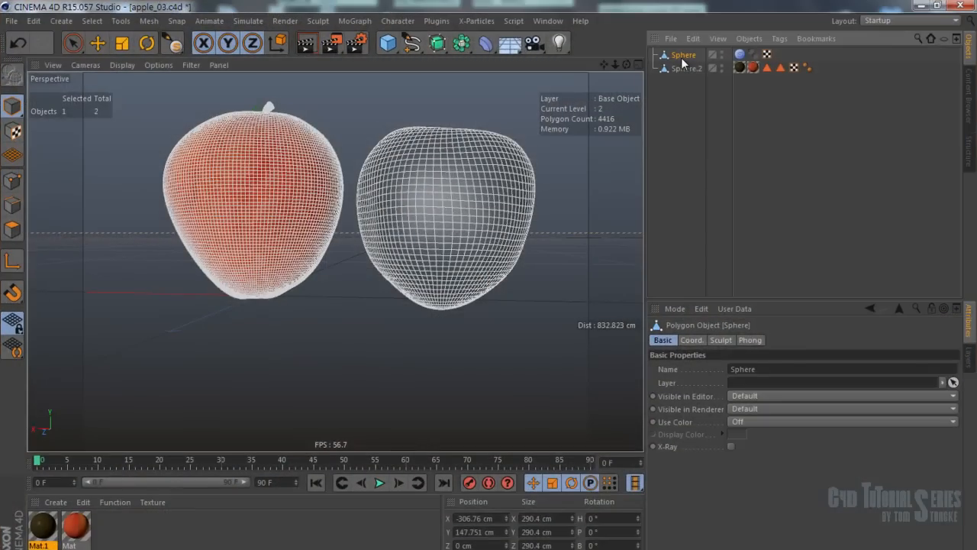
{"action": "key", "text": "Delete"}
Select the finished apple object with the Move tool active
{"action": "mouse_move", "coordinate": [460, 150]}
{"action": "left_mouse_down", "text": "alt"}
{"action": "mouse_move", "coordinate": [447, 172]}
{"action": "mouse_move", "coordinate": [460, 175]}
{"action": "mouse_move", "coordinate": [281, 157]}
{"action": "left_mouse_up", "text": "alt"}
{"action": "left_click", "coordinate": [342, 192]}
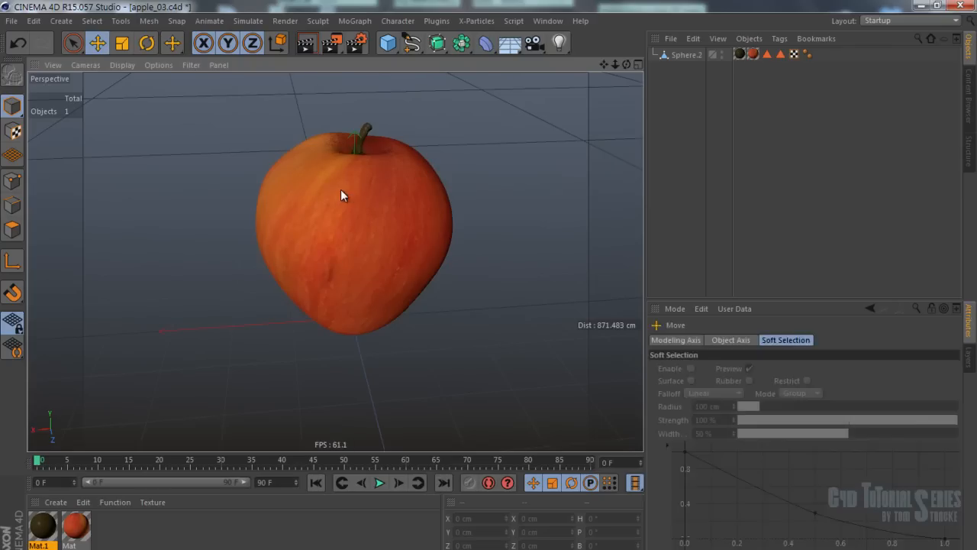
{"action": "key", "text": "e"}
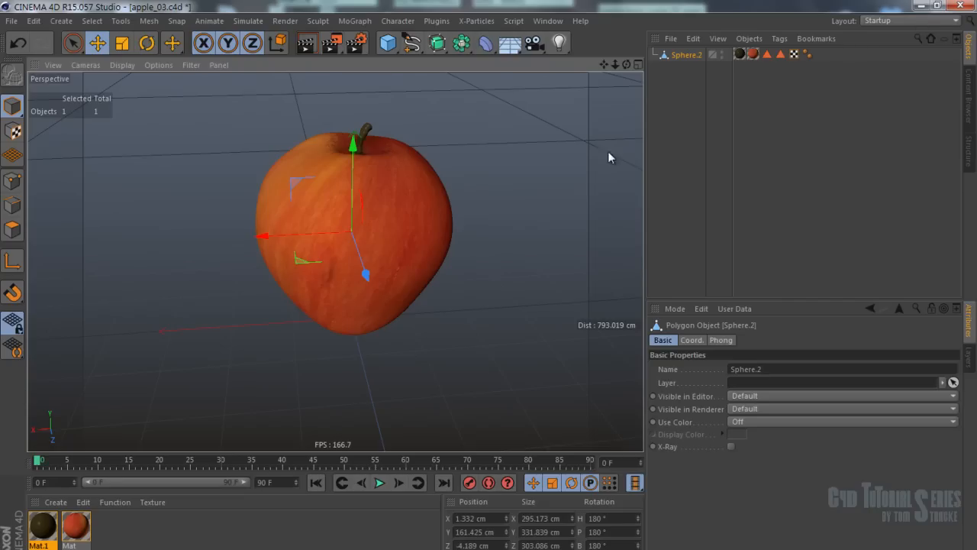
Restore the program window from full screen and widen it to fill the screen's width
{"action": "left_click", "coordinate": [911, 20]}
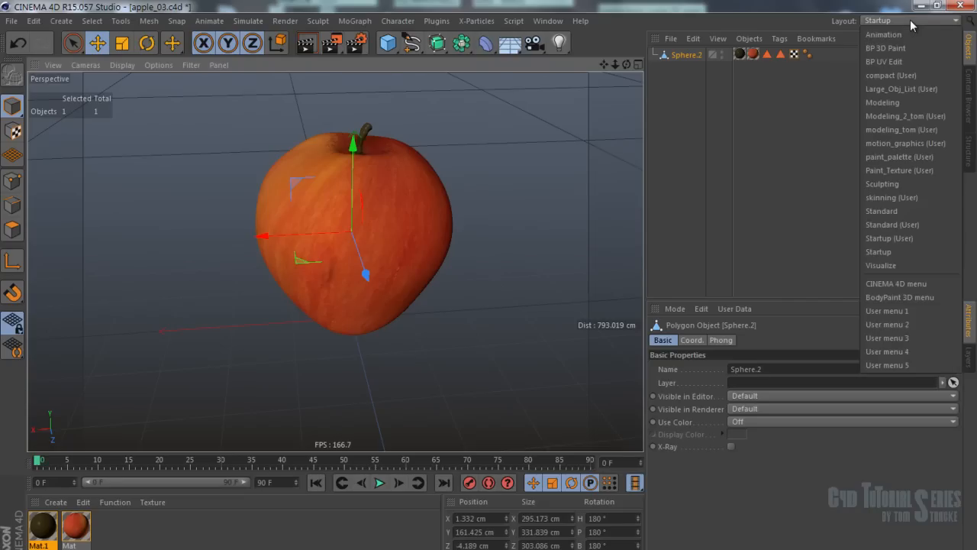
{"action": "double_click", "coordinate": [729, 9]}
{"action": "double_click", "coordinate": [708, 10]}
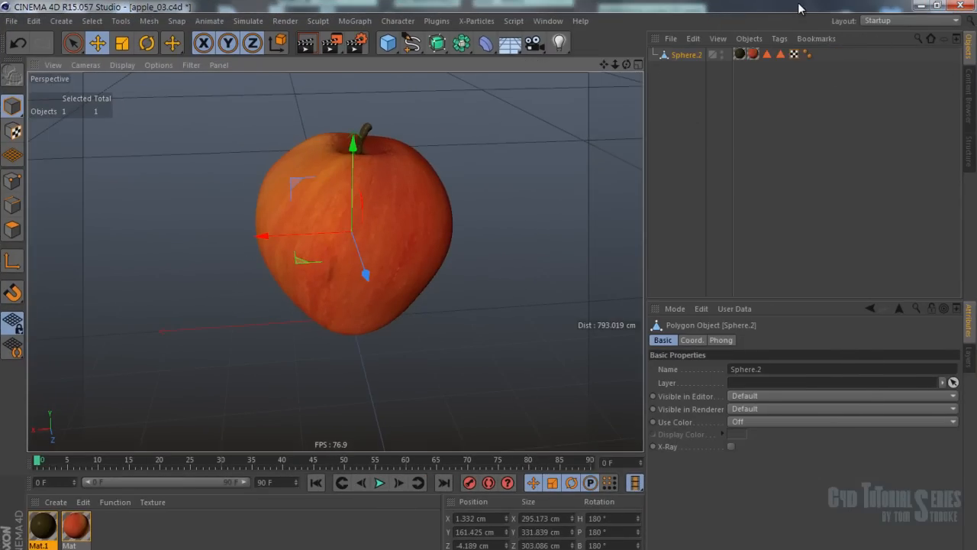
{"action": "left_click", "coordinate": [942, 6]}
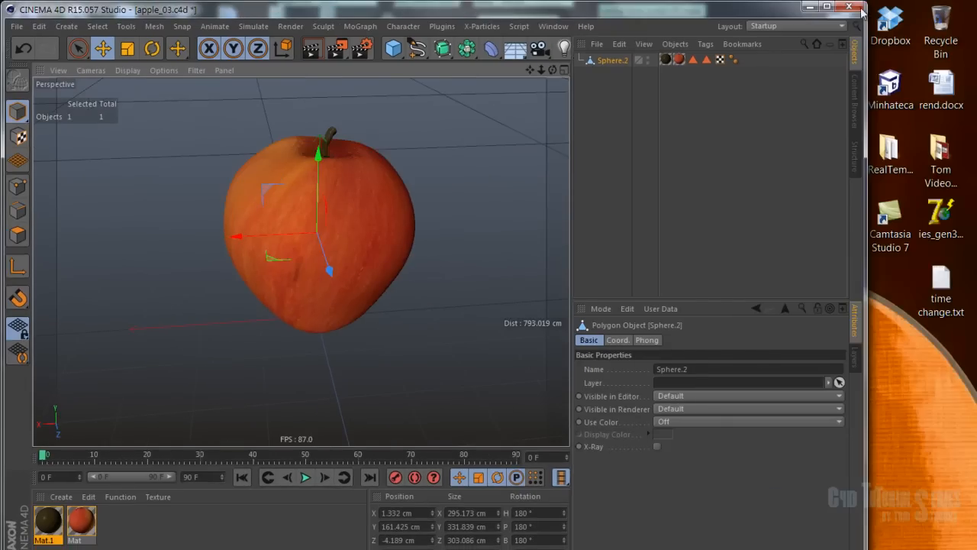
{"action": "left_click_drag", "start_coordinate": [861, 26], "coordinate": [967, 29]}
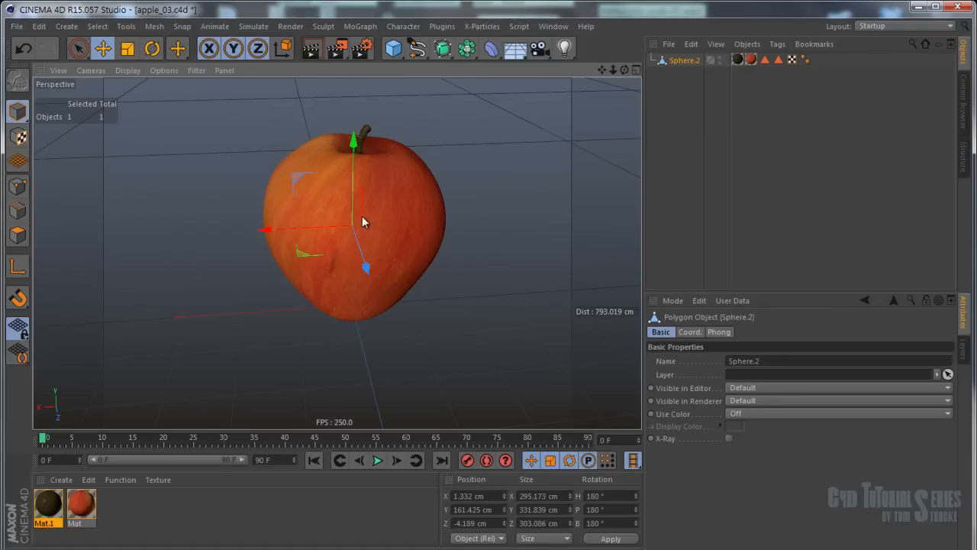
Switch to the BP UV Edit layout and resize the program window to fit the whole screen
{"action": "left_click", "coordinate": [903, 28]}
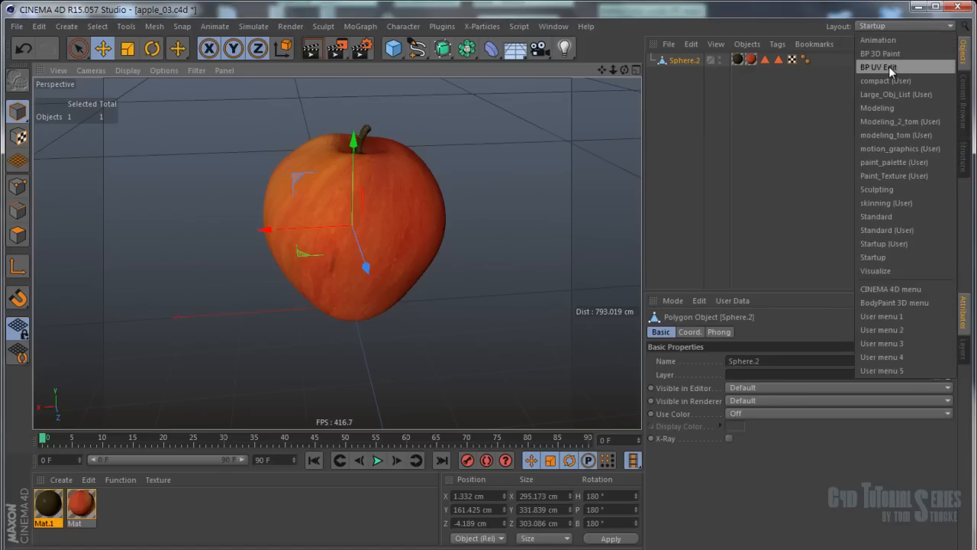
{"action": "left_click", "coordinate": [888, 67]}
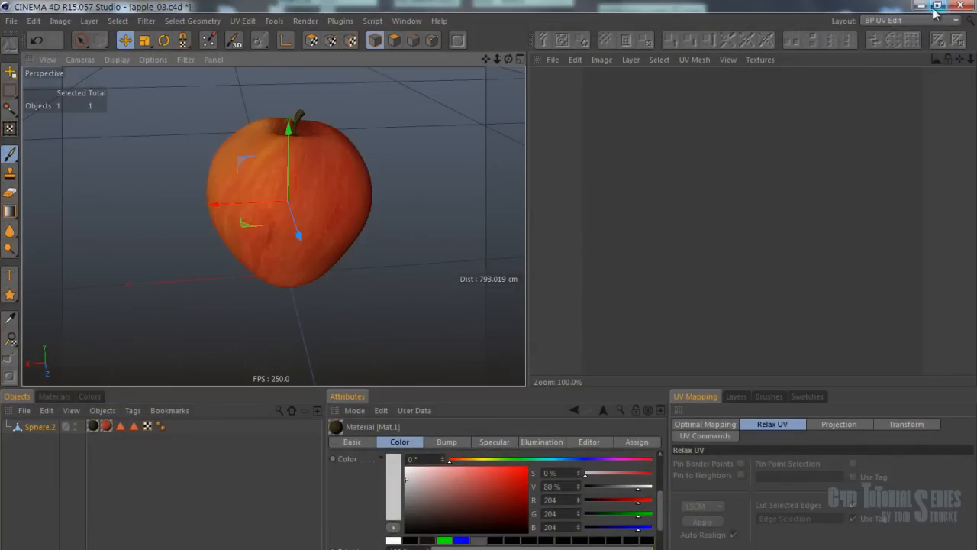
{"action": "left_click", "coordinate": [938, 5]}
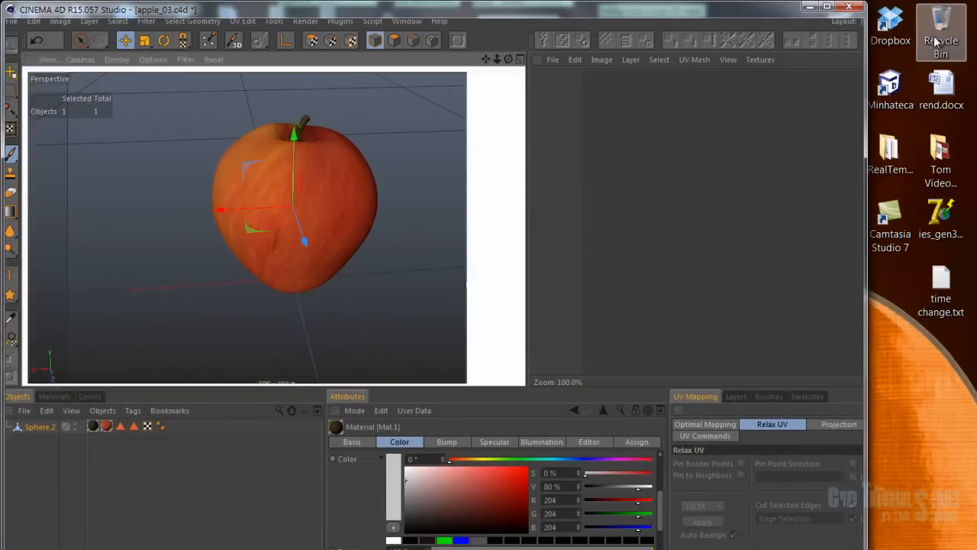
{"action": "left_click_drag", "start_coordinate": [865, 150], "coordinate": [976, 153]}
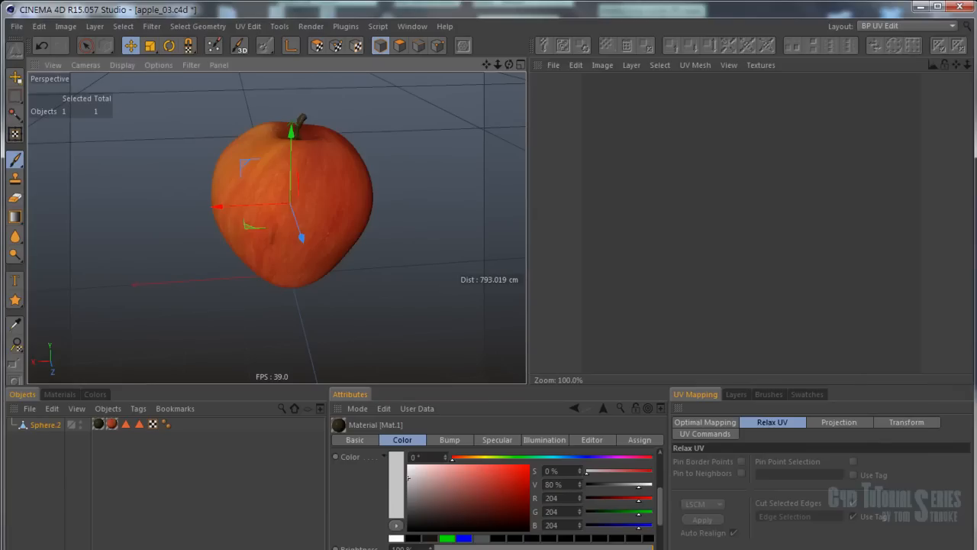
{"action": "left_click_drag", "start_coordinate": [885, 545], "coordinate": [885, 535]}
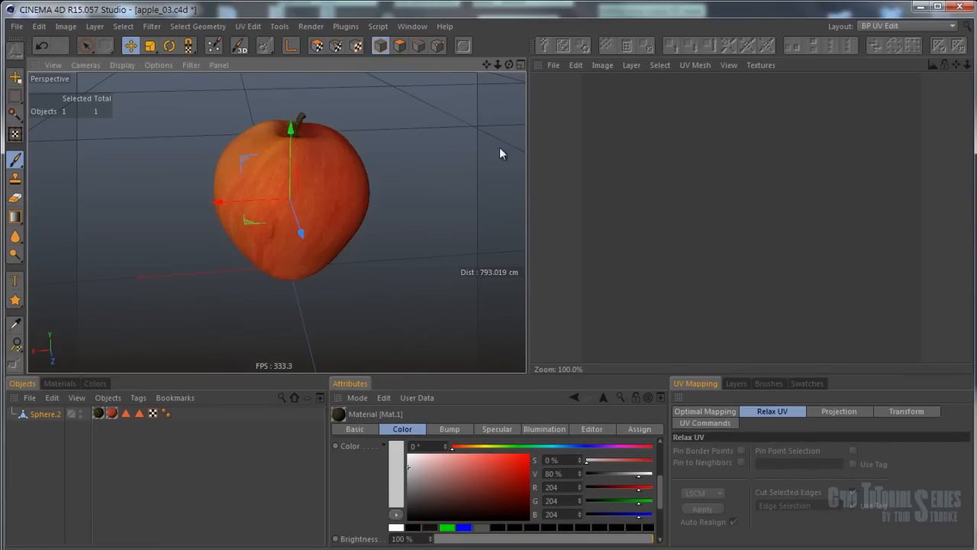
Display the apple's UV mesh in the texture view and look through the Projection, Transform, UV Commands and Relax UV options
{"action": "left_click_drag", "start_coordinate": [153, 413], "coordinate": [691, 246]}
{"action": "scroll", "coordinate": [713, 178], "scroll_direction": "down", "scroll_amount": 2}
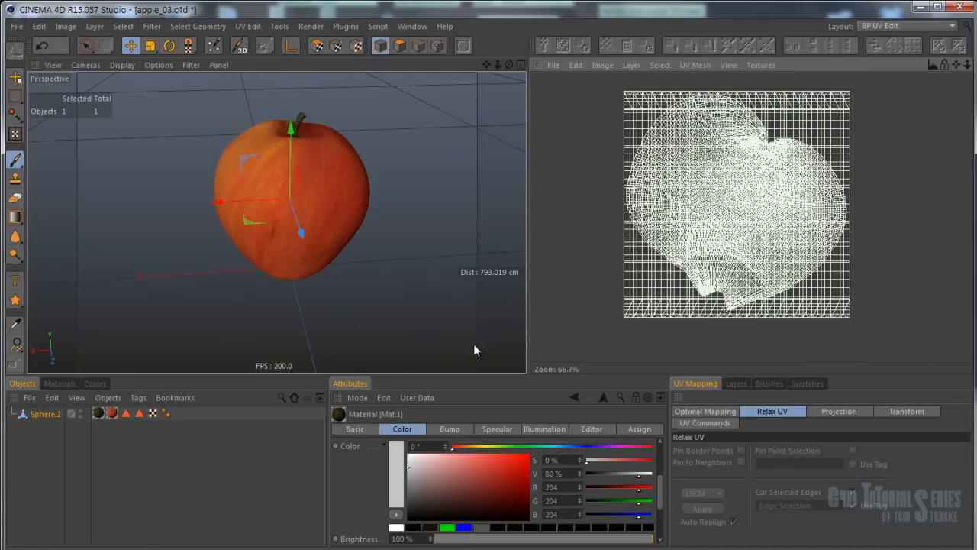
{"action": "left_click", "coordinate": [840, 413]}
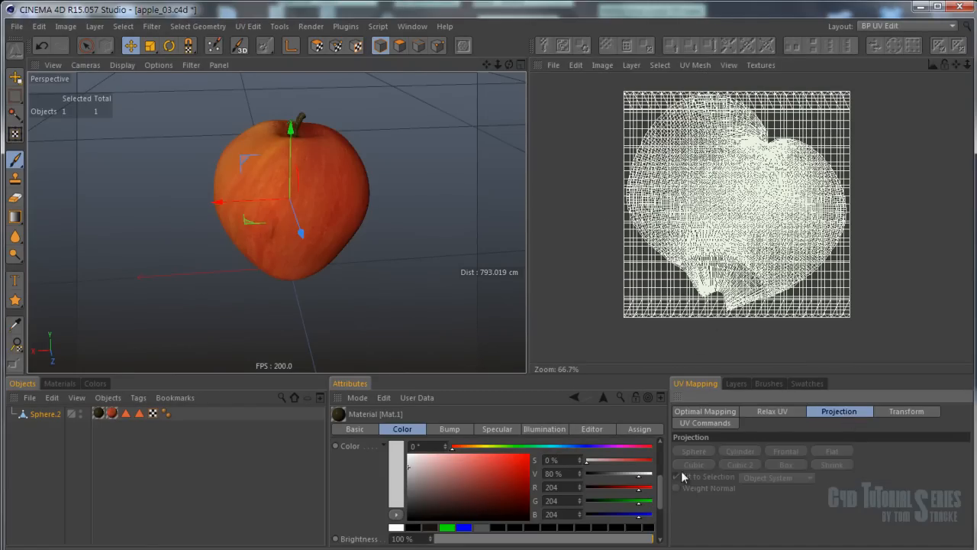
{"action": "left_click", "coordinate": [912, 413]}
{"action": "left_click", "coordinate": [701, 423]}
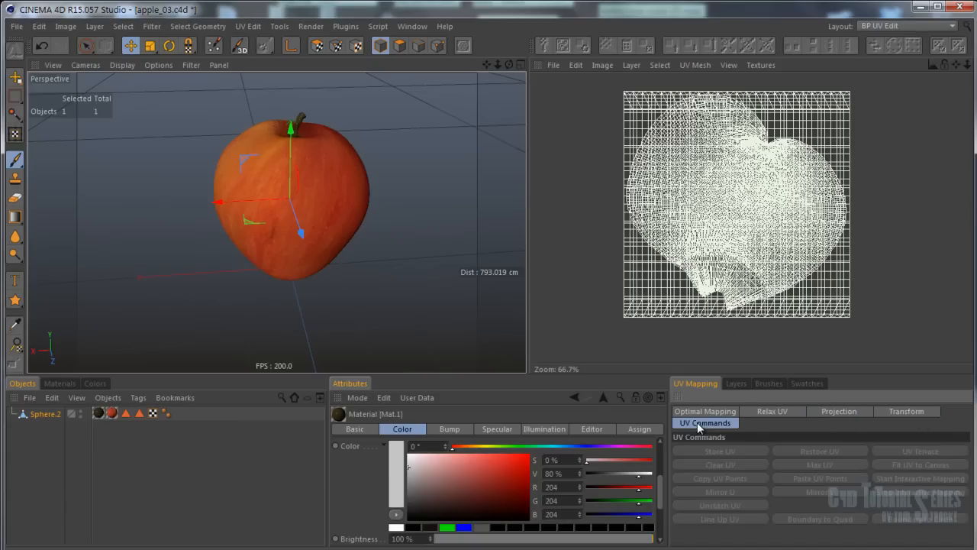
{"action": "left_click", "coordinate": [799, 411]}
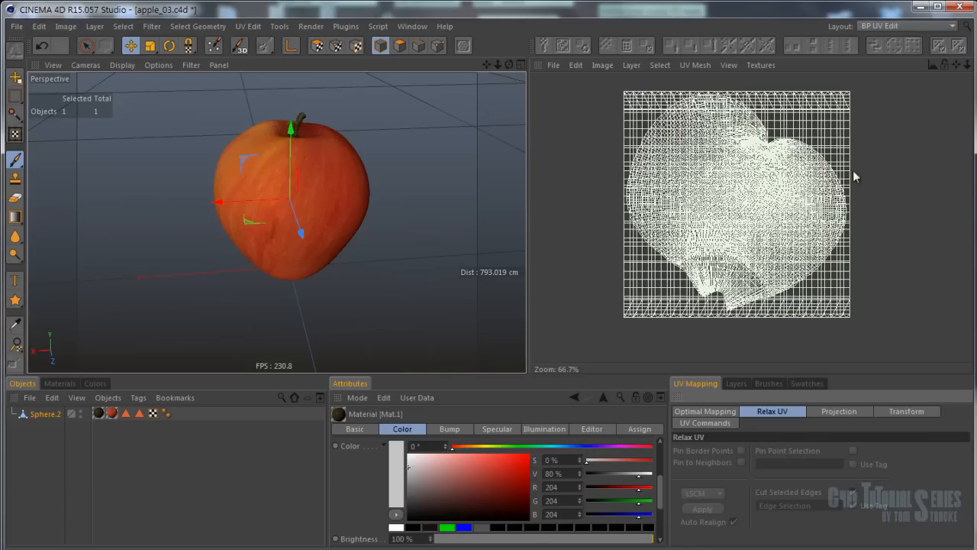
Load the red apple material Mat for painting so its texture shows behind the UV mesh
{"action": "double_click", "coordinate": [112, 418]}
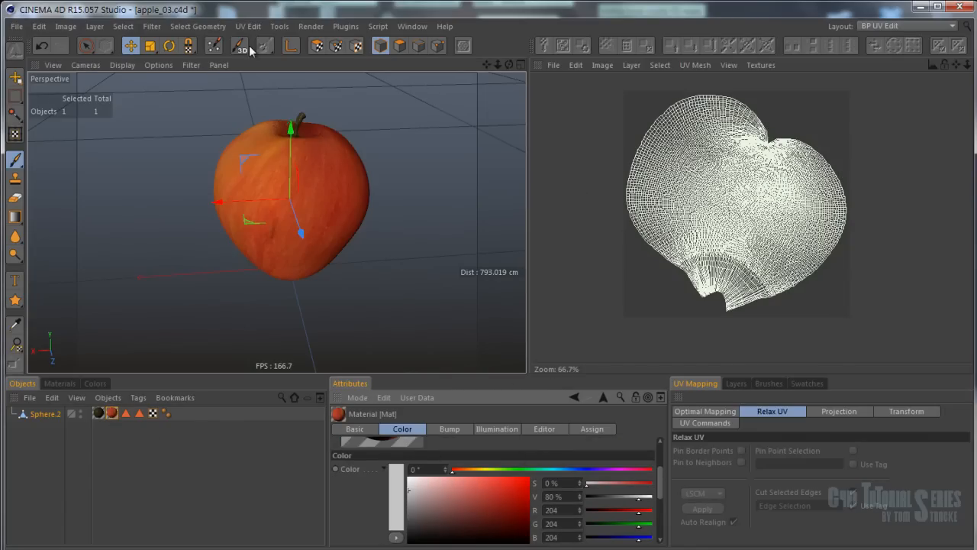
{"action": "left_click", "coordinate": [63, 383]}
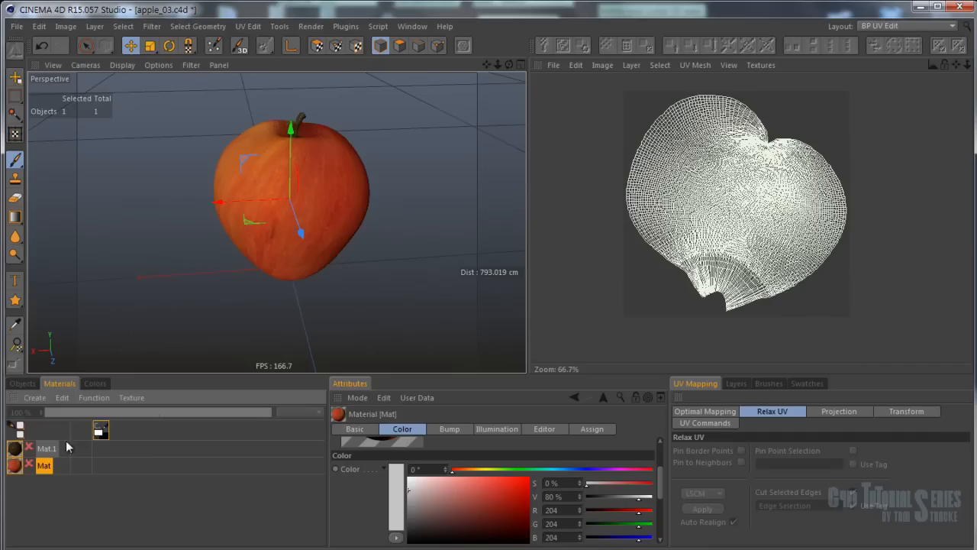
{"action": "left_click", "coordinate": [29, 464]}
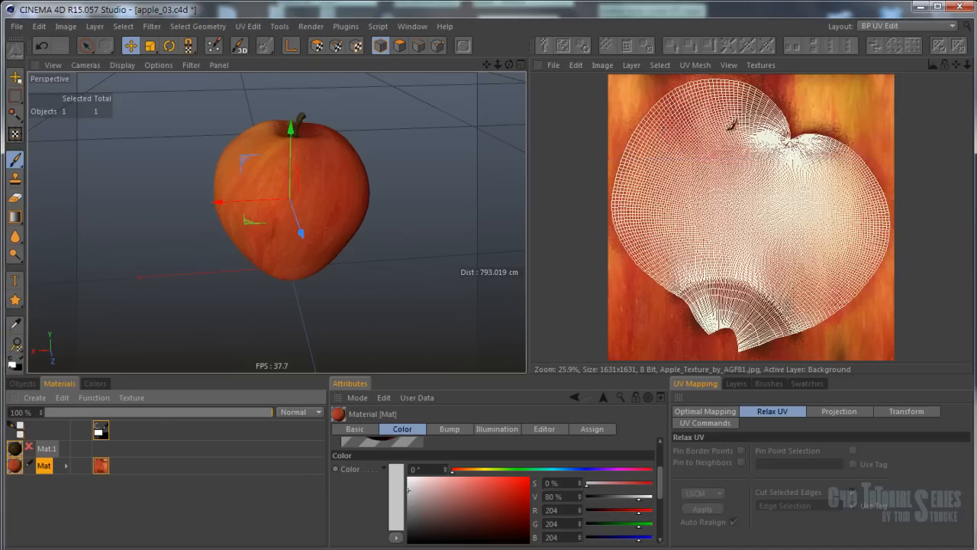
Examine the Mat material's colour texture Apple_Texture_by_AGF81.jpg in an enlarged separate window
{"action": "double_click", "coordinate": [15, 468]}
{"action": "right_click", "coordinate": [376, 307]}
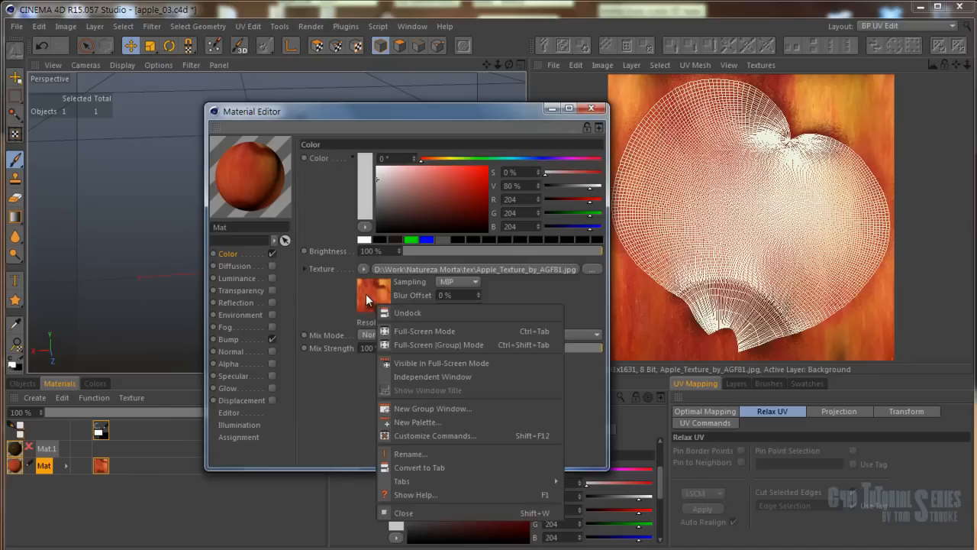
{"action": "left_click", "coordinate": [367, 294]}
{"action": "left_click", "coordinate": [366, 293]}
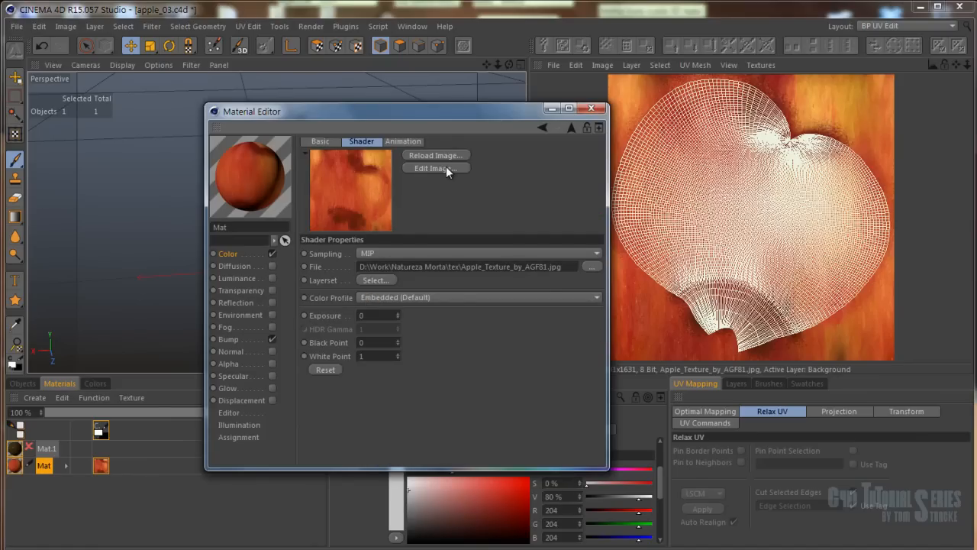
{"action": "right_click", "coordinate": [365, 183]}
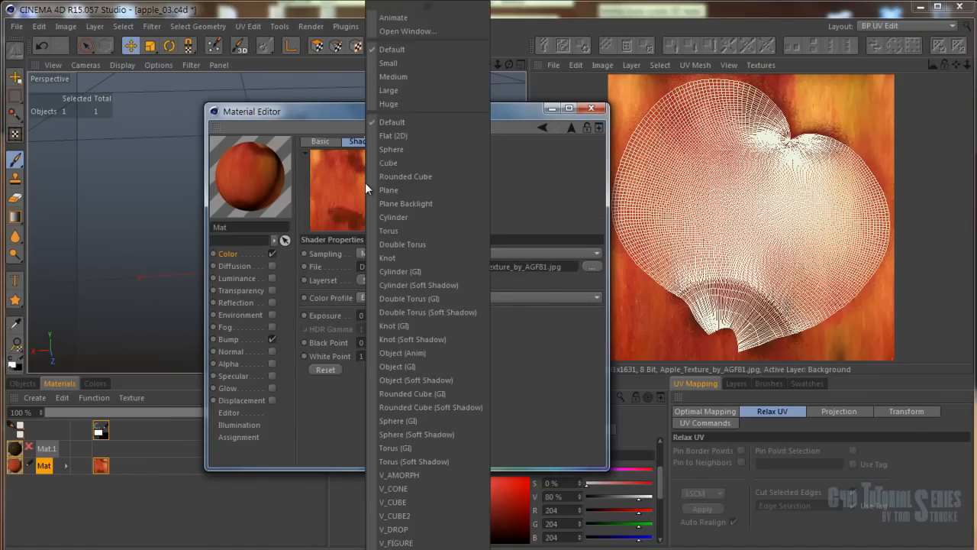
{"action": "left_click", "coordinate": [408, 31]}
{"action": "left_click_drag", "start_coordinate": [459, 109], "coordinate": [777, 424]}
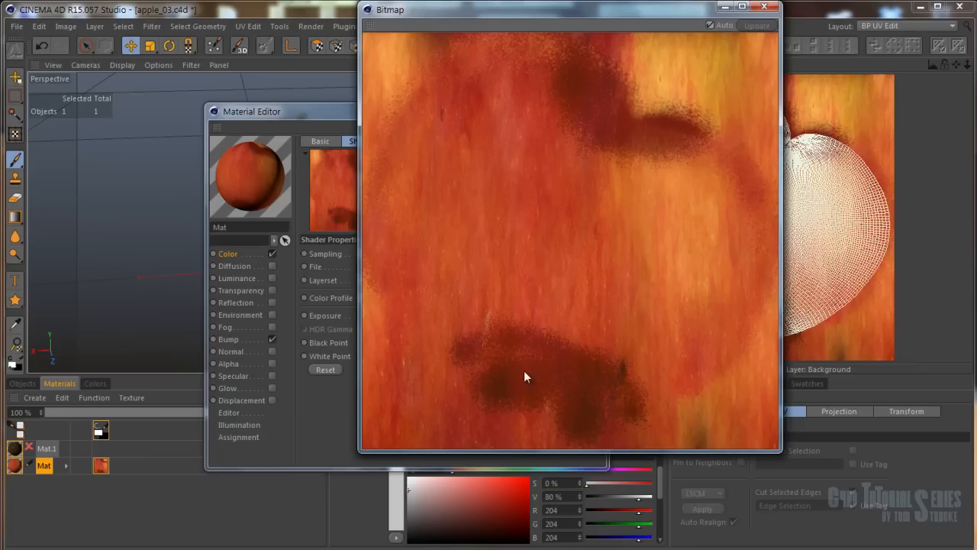
Check the Mat material's Bump channel after closing the texture preview, and close the Material Editor
{"action": "left_click", "coordinate": [766, 7]}
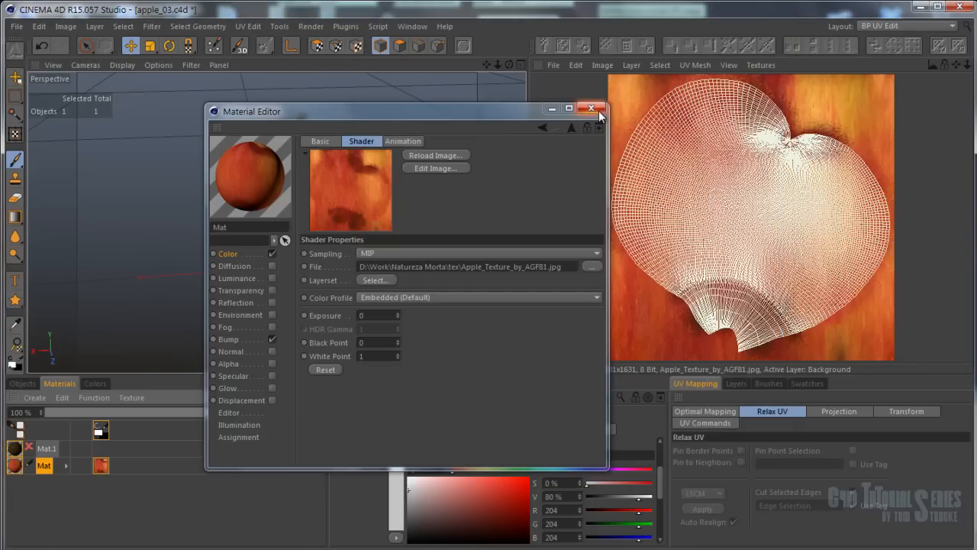
{"action": "left_click", "coordinate": [230, 340]}
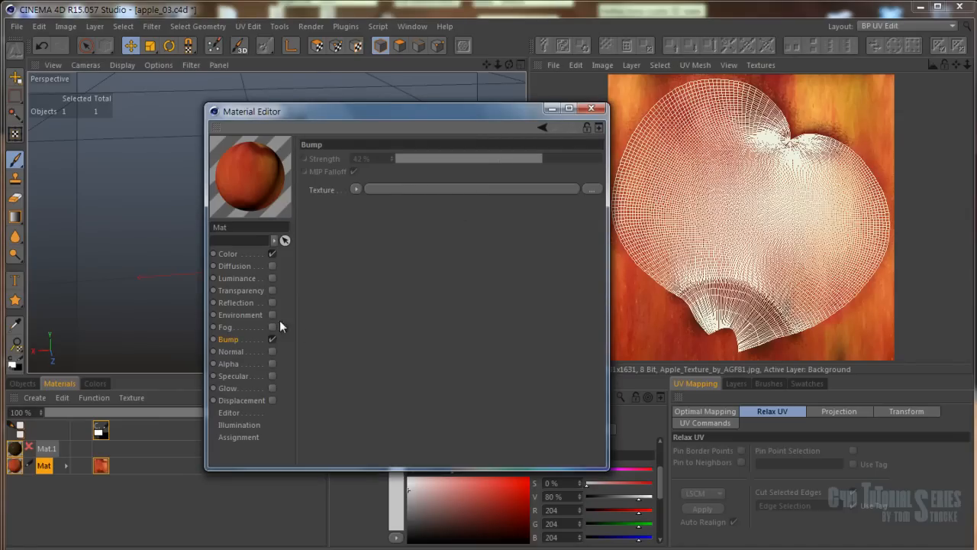
{"action": "left_click", "coordinate": [591, 108]}
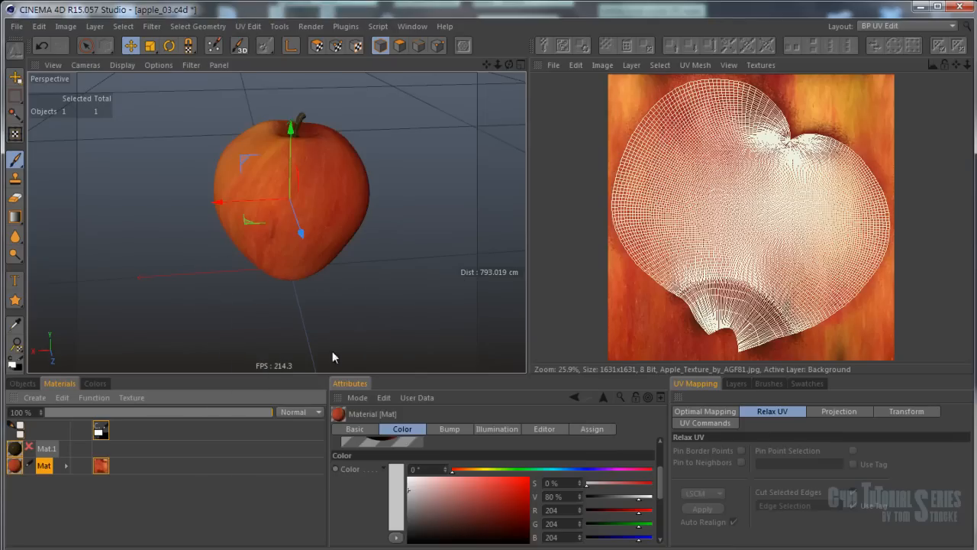
Switch to the open project natureza_morta_01.c4d
{"action": "key", "text": "v"}
{"action": "mouse_move", "coordinate": [347, 311]}
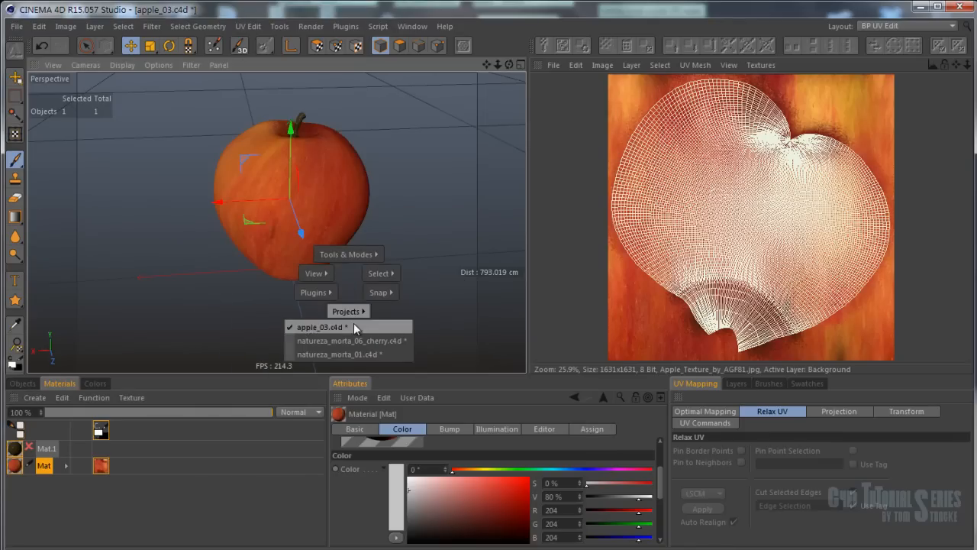
{"action": "left_click", "coordinate": [328, 355]}
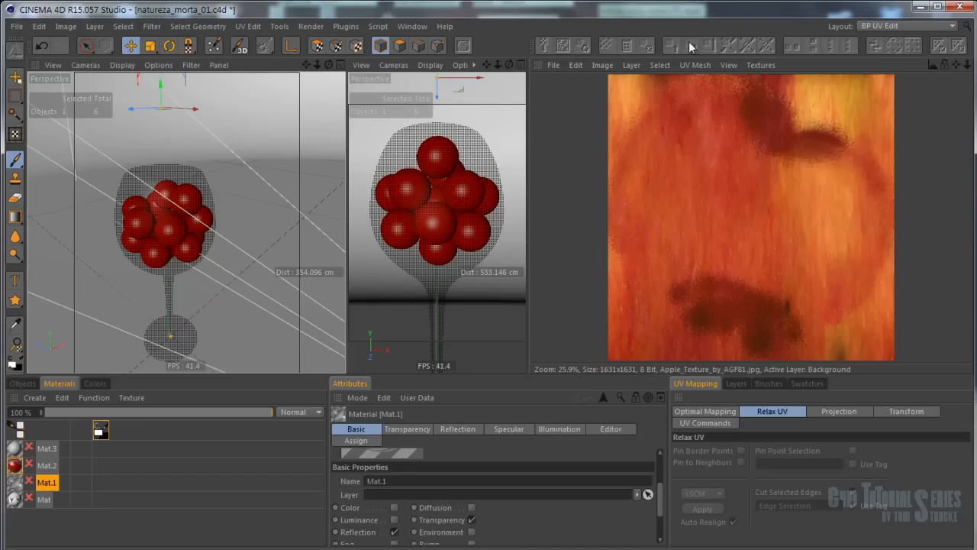
Change to the Startup layout and resize the program window to fit the whole screen
{"action": "left_click", "coordinate": [888, 26]}
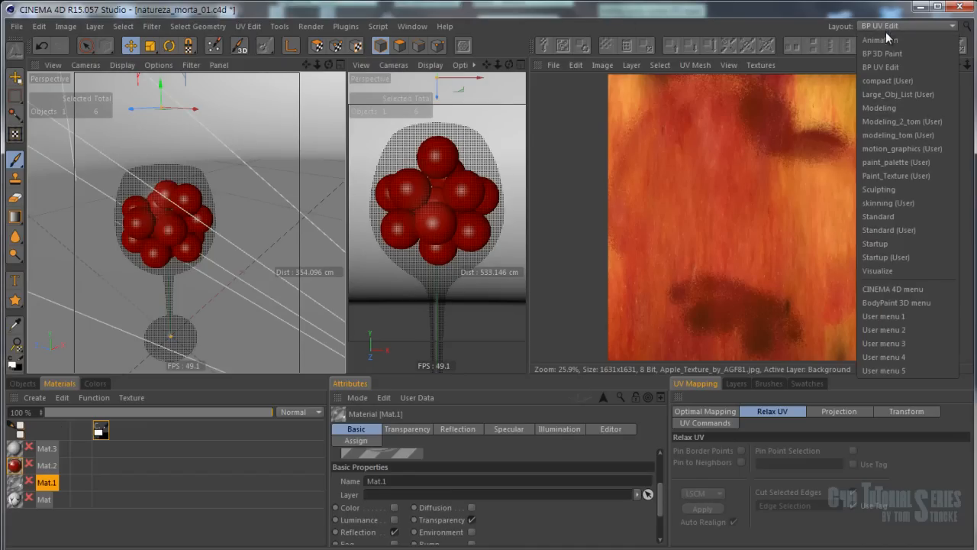
{"action": "left_click", "coordinate": [894, 244]}
{"action": "left_click", "coordinate": [939, 6]}
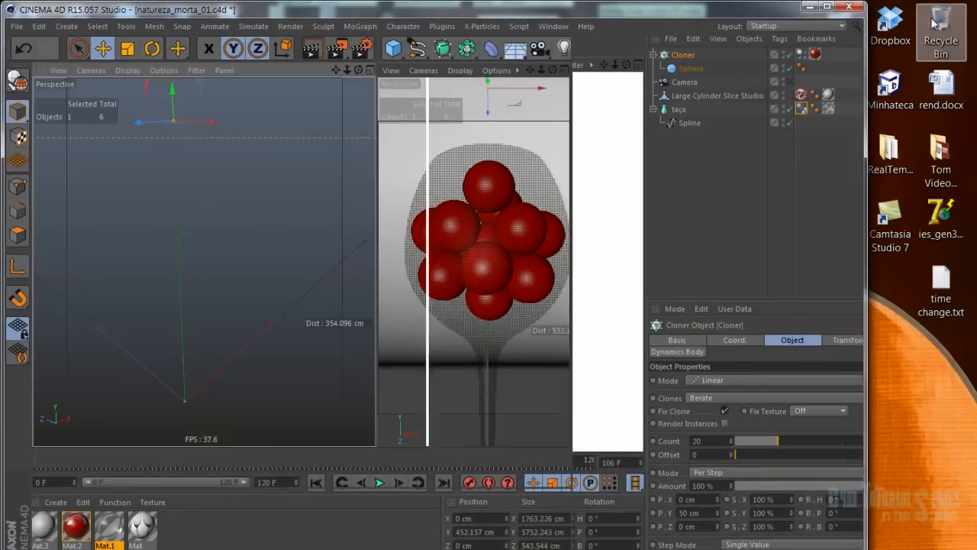
{"action": "left_click_drag", "start_coordinate": [866, 147], "coordinate": [970, 157]}
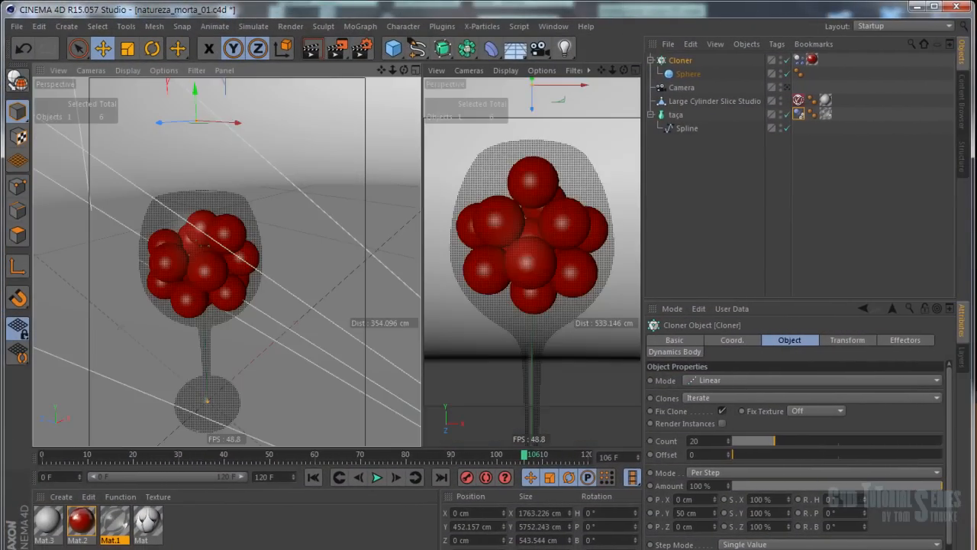
{"action": "left_click_drag", "start_coordinate": [79, 549], "coordinate": [80, 535]}
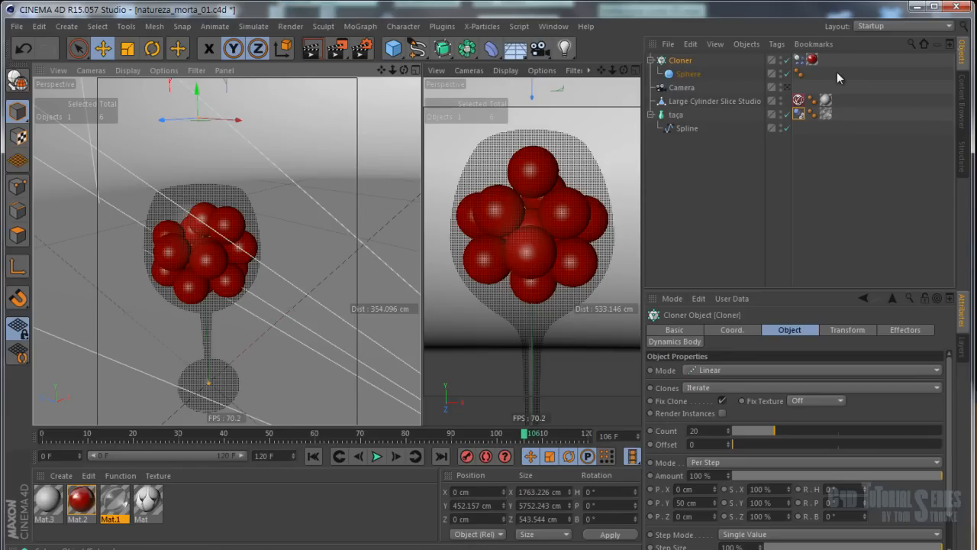
Isolate the wine glass object taça and frame it in the Front view
{"action": "left_click", "coordinate": [699, 114]}
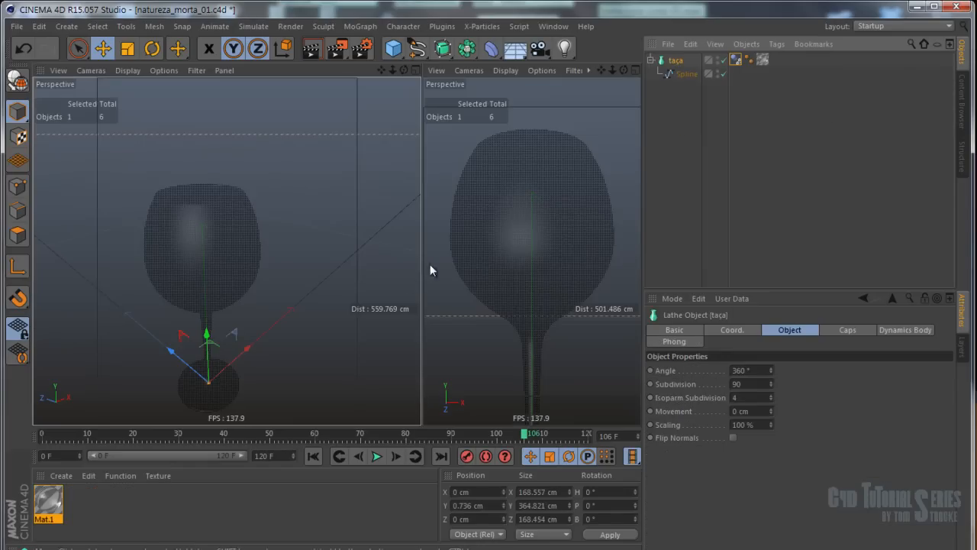
{"action": "left_click_drag", "start_coordinate": [246, 270], "coordinate": [266, 238], "text": "alt"}
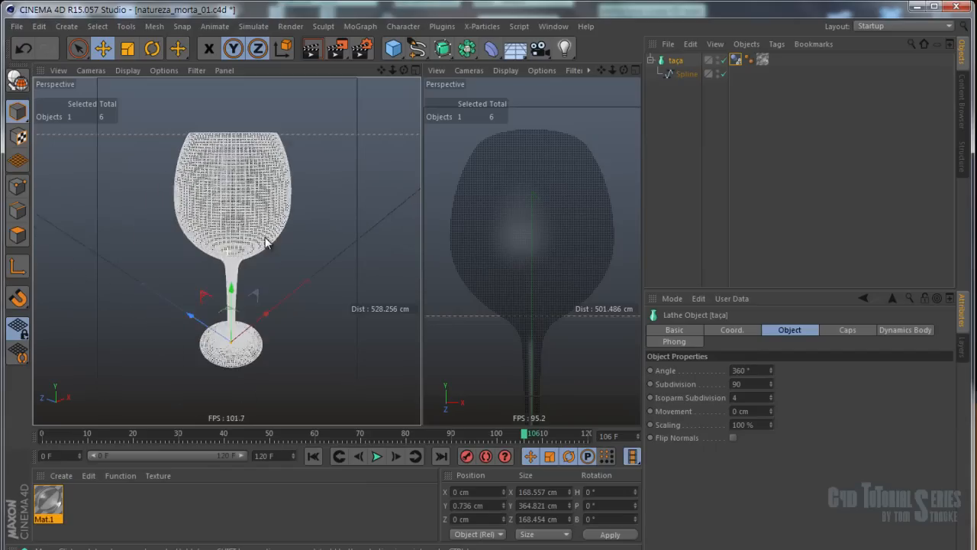
{"action": "key", "text": "F4"}
{"action": "right_click_drag", "start_coordinate": [206, 177], "coordinate": [228, 214], "text": "alt"}
{"action": "scroll", "coordinate": [312, 232], "scroll_direction": "down", "scroll_amount": 4}
{"action": "middle_click_drag", "start_coordinate": [294, 223], "coordinate": [264, 213], "text": "alt"}
Select the spline inside taça, point out the Lathe generator, and disable the lathe to reveal the profile
{"action": "left_click", "coordinate": [680, 75]}
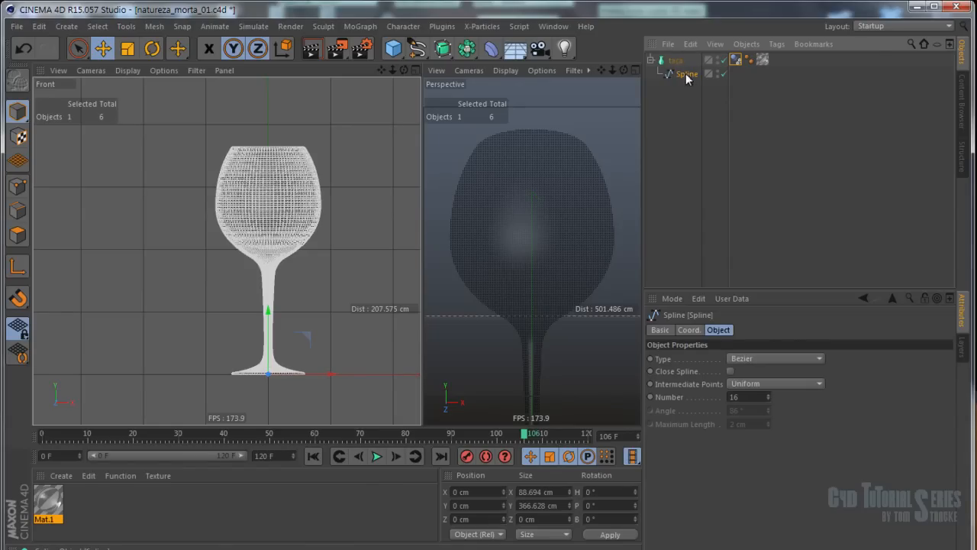
{"action": "left_click", "coordinate": [443, 48]}
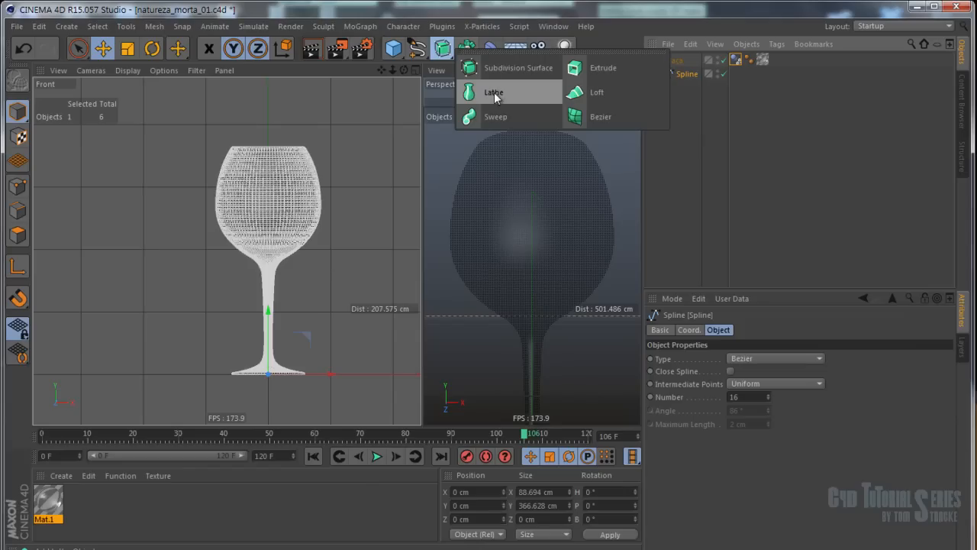
{"action": "left_click", "coordinate": [722, 61]}
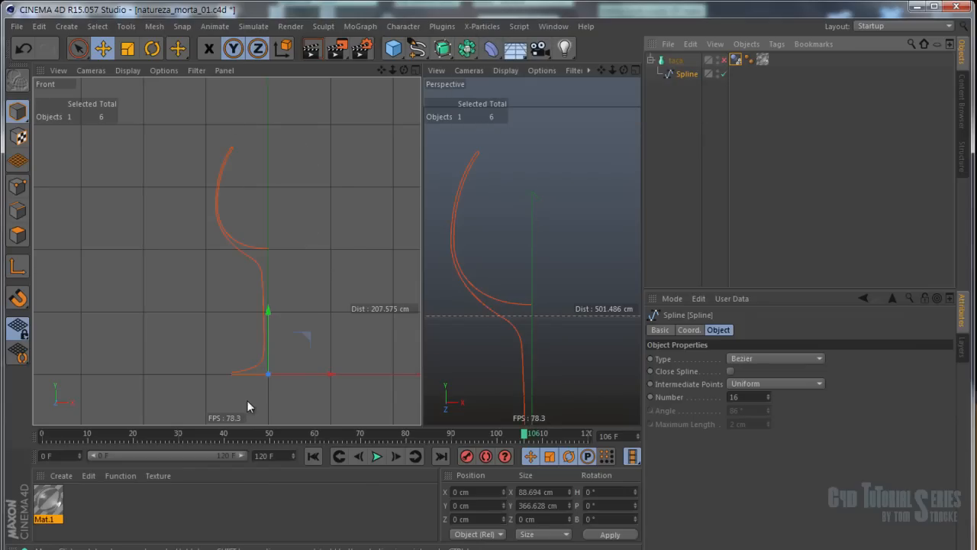
Switch to point editing and select the profile spline's point at the top of the glass stem
{"action": "middle_click_drag", "start_coordinate": [275, 349], "coordinate": [262, 303], "text": "alt"}
{"action": "scroll", "coordinate": [217, 284], "scroll_direction": "up", "scroll_amount": 2}
{"action": "scroll", "coordinate": [222, 308], "scroll_direction": "down", "scroll_amount": 1}
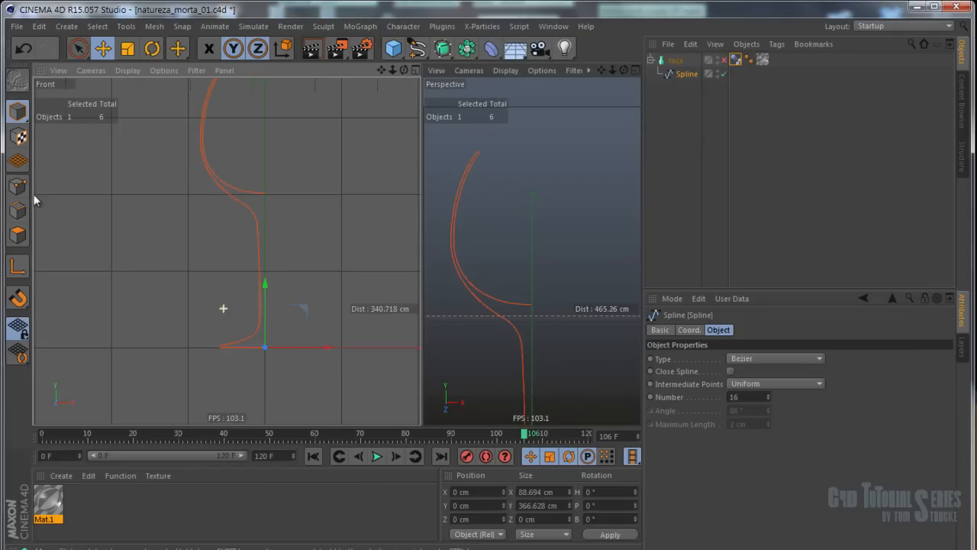
{"action": "left_click", "coordinate": [19, 187]}
{"action": "middle_click_drag", "start_coordinate": [242, 247], "coordinate": [241, 283], "text": "alt"}
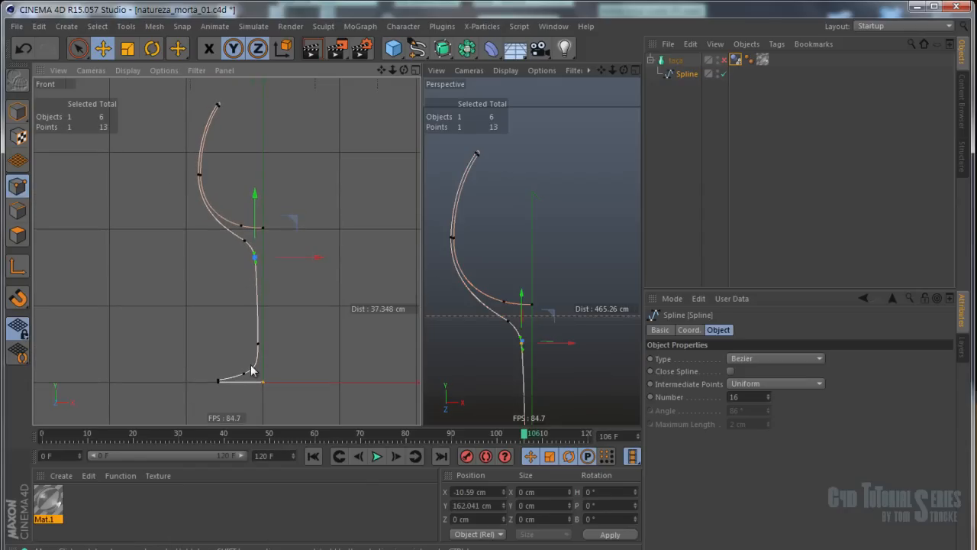
{"action": "left_click", "coordinate": [417, 49]}
{"action": "left_click", "coordinate": [416, 48]}
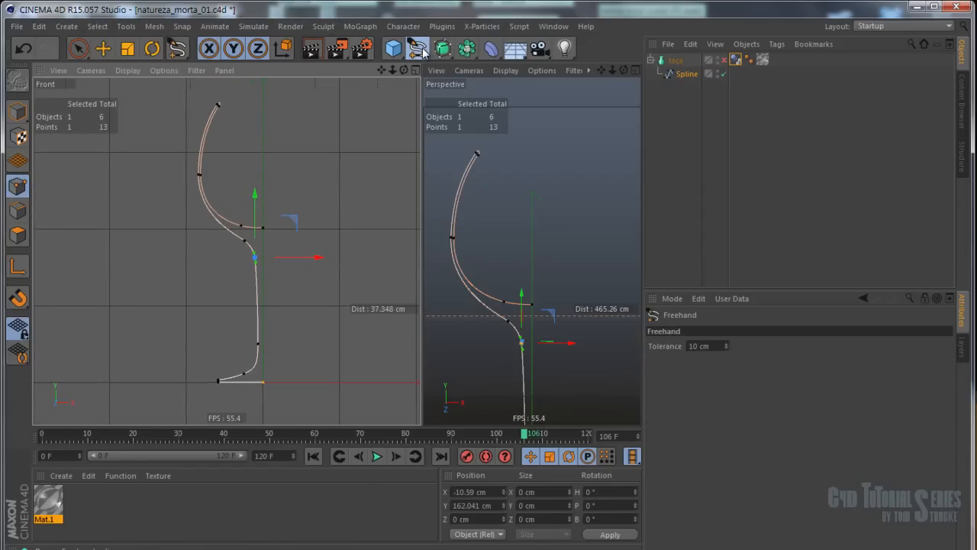
{"action": "left_click", "coordinate": [338, 383]}
{"action": "left_click", "coordinate": [299, 381]}
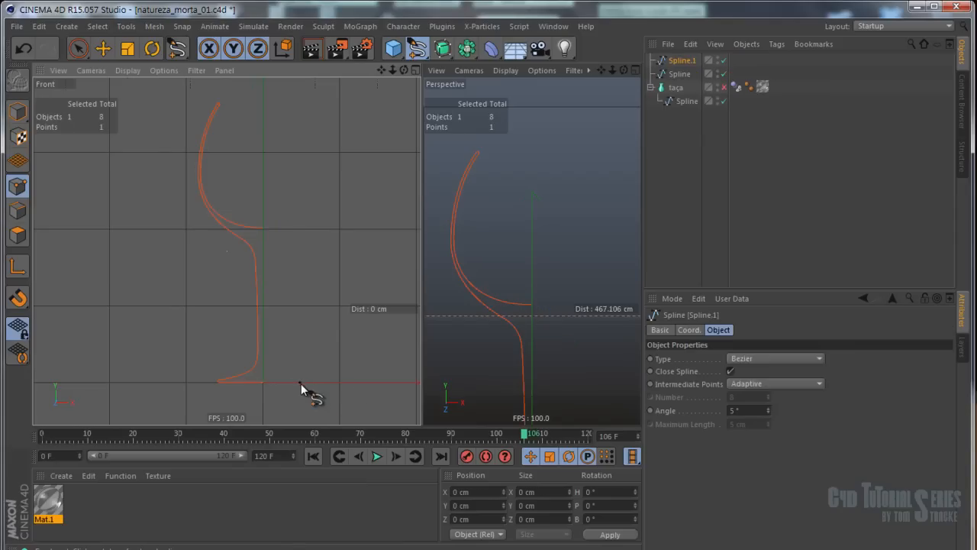
{"action": "left_click", "coordinate": [300, 383]}
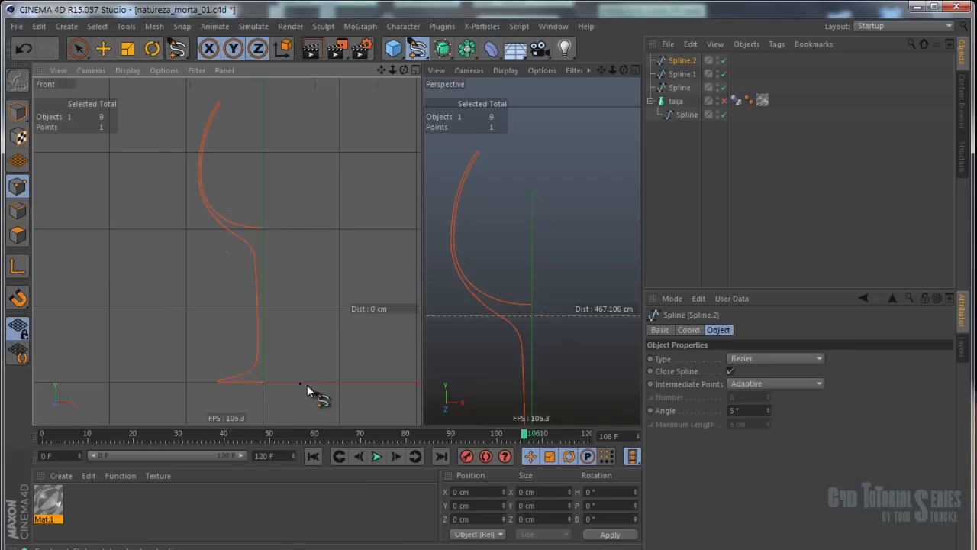
{"action": "left_click", "coordinate": [247, 383]}
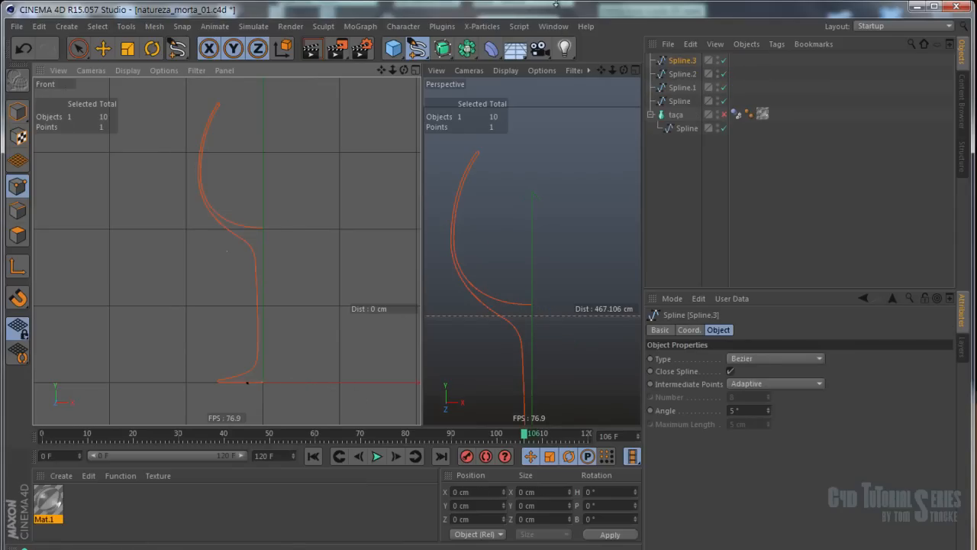
{"action": "left_click", "coordinate": [679, 100], "text": "shift"}
{"action": "left_click", "coordinate": [685, 63]}
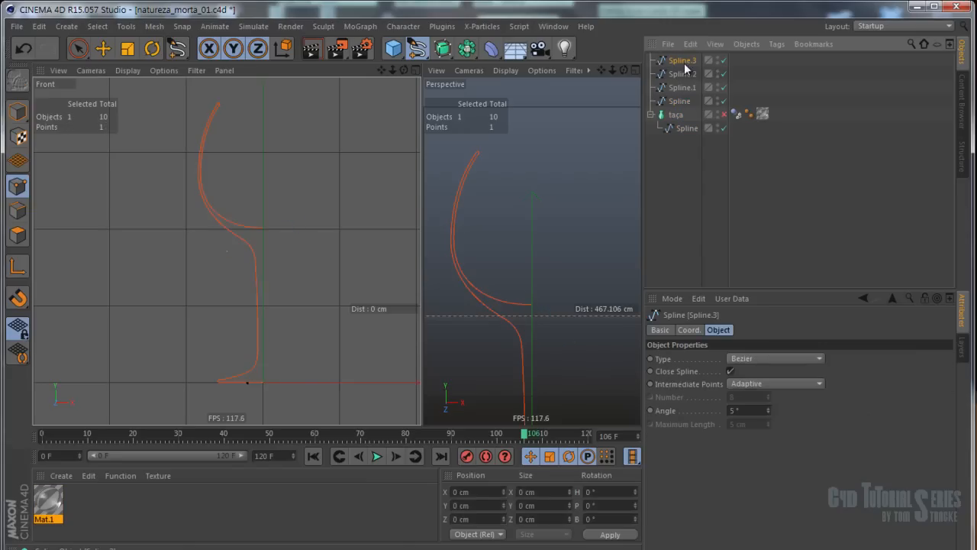
{"action": "left_click", "coordinate": [683, 102], "text": "shift"}
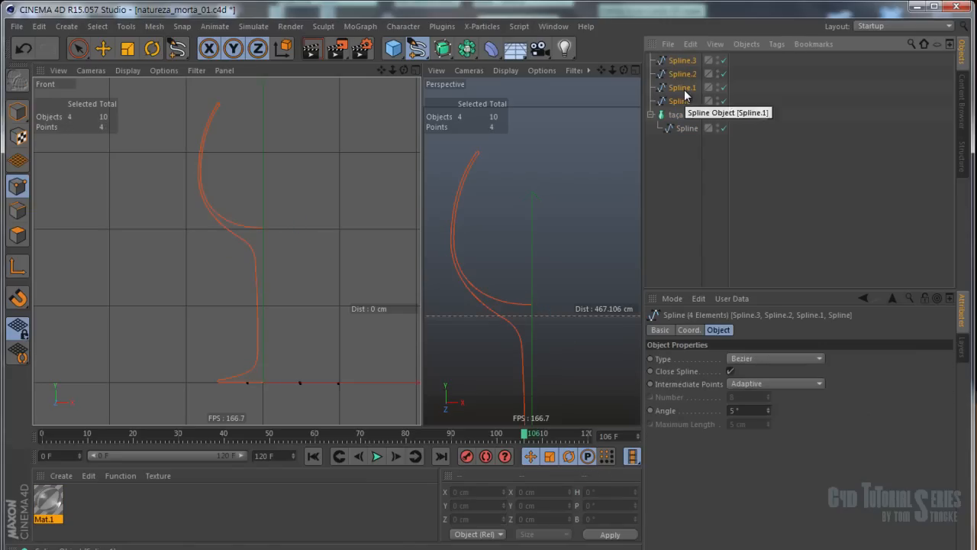
{"action": "key", "text": "Delete"}
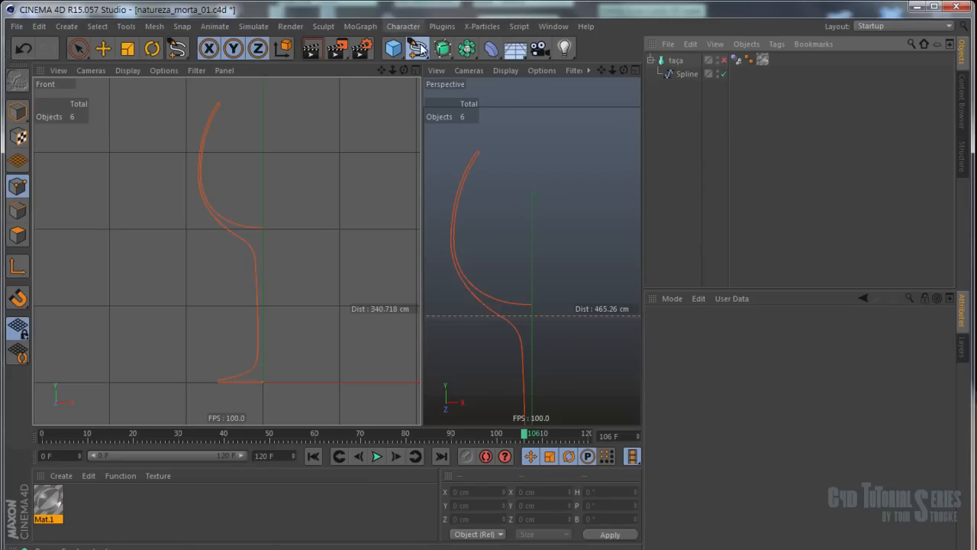
{"action": "left_click", "coordinate": [422, 45]}
{"action": "middle_click_drag", "start_coordinate": [300, 153], "coordinate": [206, 121], "text": "alt"}
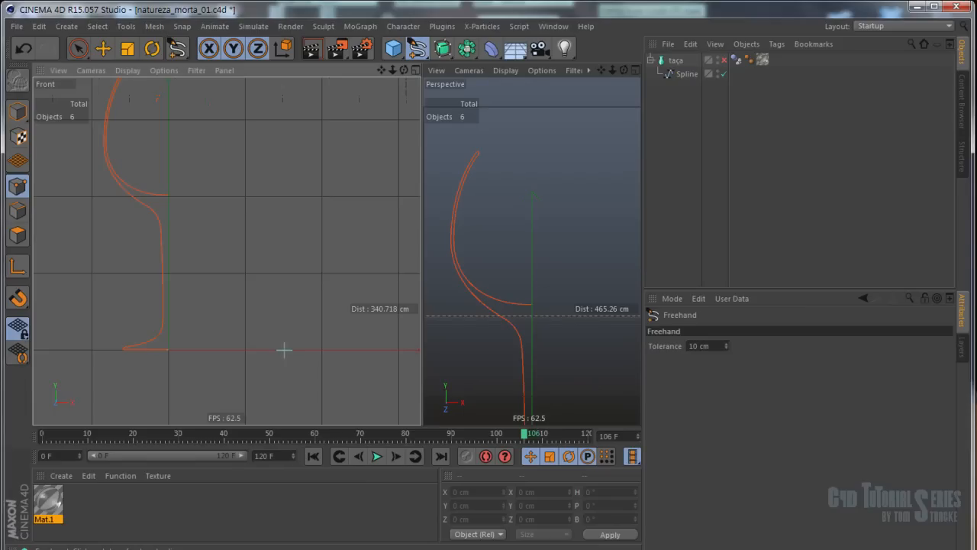
{"action": "left_click_drag", "start_coordinate": [244, 350], "coordinate": [242, 351]}
{"action": "key", "text": "ctrl+z"}
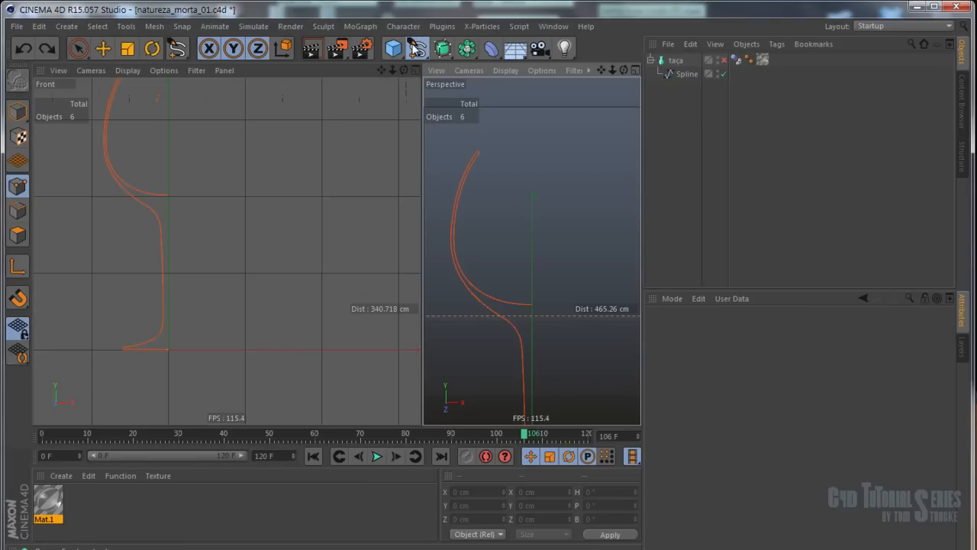
Draw the foot and stem of a glass half-profile with a Bezier spline beside the existing one, up to about Y 162 cm
{"action": "left_click", "coordinate": [416, 48]}
{"action": "left_click", "coordinate": [534, 68]}
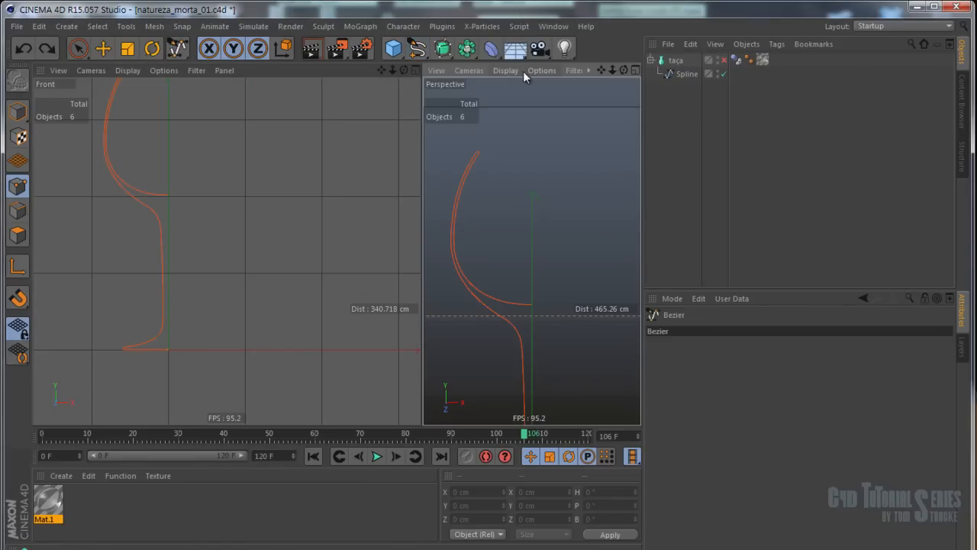
{"action": "left_click", "coordinate": [301, 348]}
{"action": "left_click", "coordinate": [255, 349]}
{"action": "left_click_drag", "start_coordinate": [296, 320], "coordinate": [302, 294]}
{"action": "left_click", "coordinate": [295, 227]}
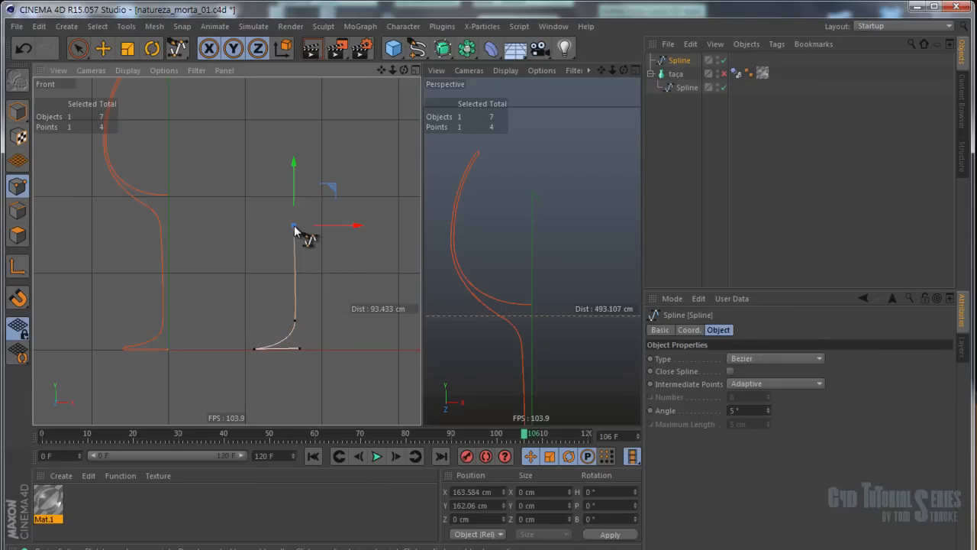
Continue the Bezier spline along the bowl's outer curve to a rim point at about X 136 cm, Y 371 cm
{"action": "left_click_drag", "start_coordinate": [257, 119], "coordinate": [270, 72]}
{"action": "middle_click_drag", "start_coordinate": [356, 155], "coordinate": [348, 249], "text": "alt"}
{"action": "scroll", "coordinate": [263, 248], "scroll_direction": "up", "scroll_amount": 3}
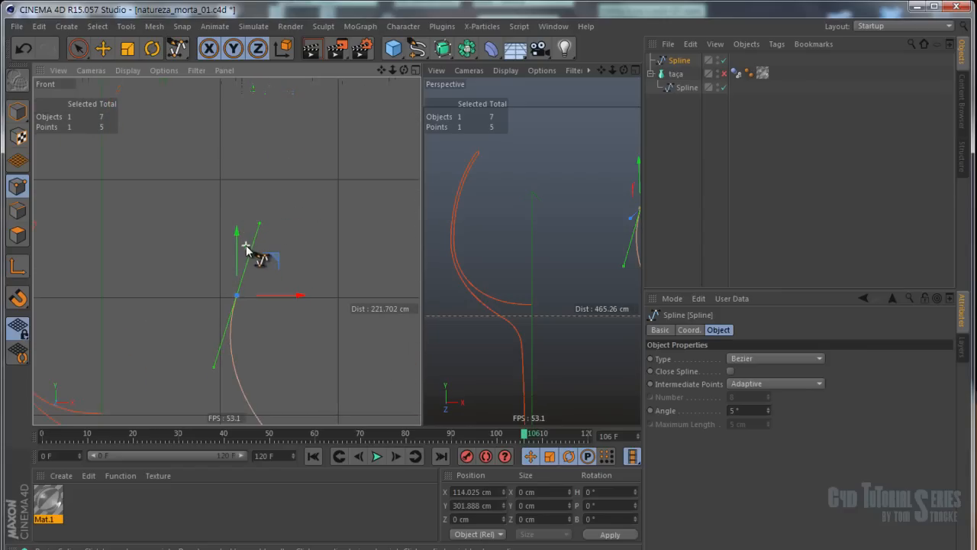
{"action": "left_click", "coordinate": [262, 214]}
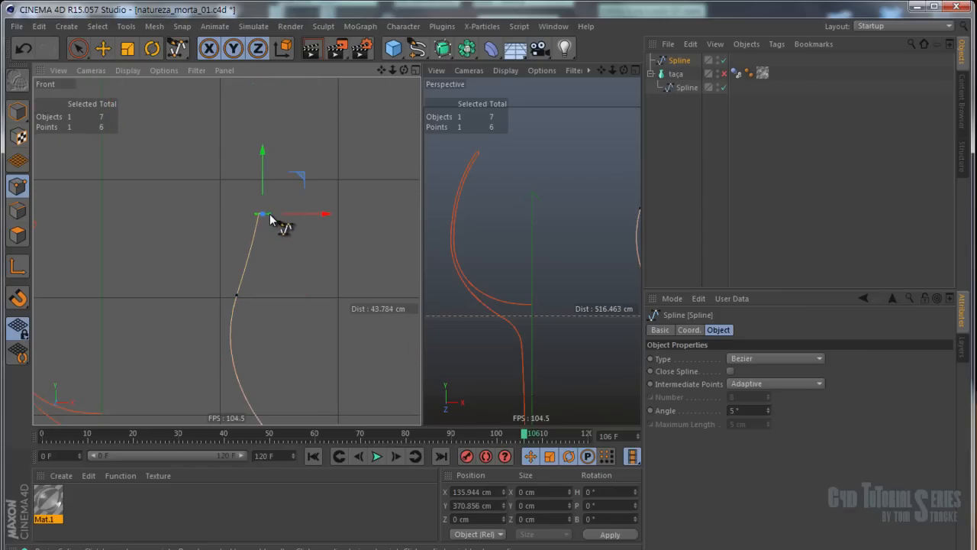
Continue the spline from the rim back down as the inner wall, ending at about X 175 cm, Y 45 cm
{"action": "left_click", "coordinate": [246, 332]}
{"action": "middle_click_drag", "start_coordinate": [344, 384], "coordinate": [324, 216], "text": "alt"}
{"action": "left_click_drag", "start_coordinate": [293, 238], "coordinate": [344, 289]}
{"action": "middle_click_drag", "start_coordinate": [308, 369], "coordinate": [305, 205], "text": "alt"}
{"action": "left_click_drag", "start_coordinate": [297, 232], "coordinate": [298, 256]}
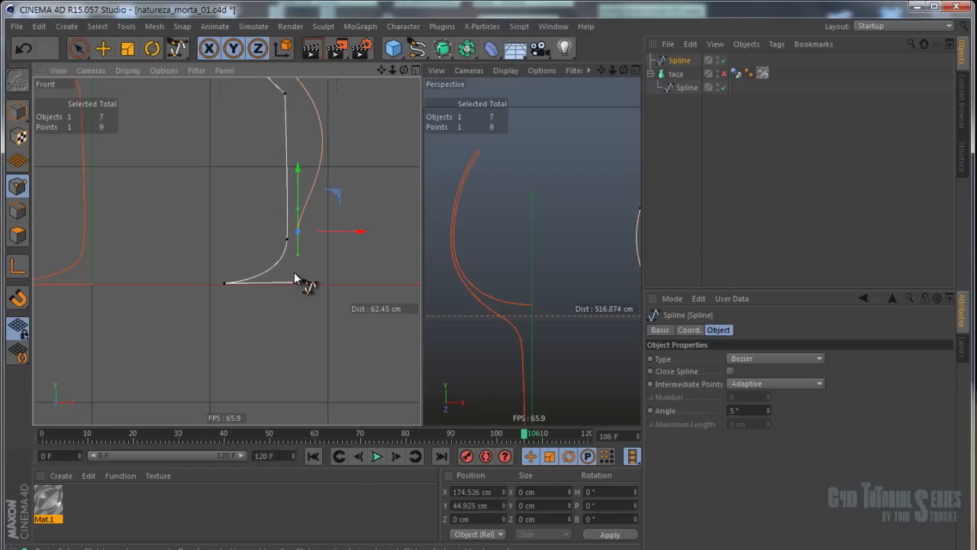
Reshape the inner wall by shortening the tangents at the bowl's base and inserting an extra point higher on the curve
{"action": "middle_click_drag", "start_coordinate": [304, 258], "coordinate": [294, 289], "text": "alt"}
{"action": "middle_click_drag", "start_coordinate": [301, 184], "coordinate": [245, 410], "text": "alt"}
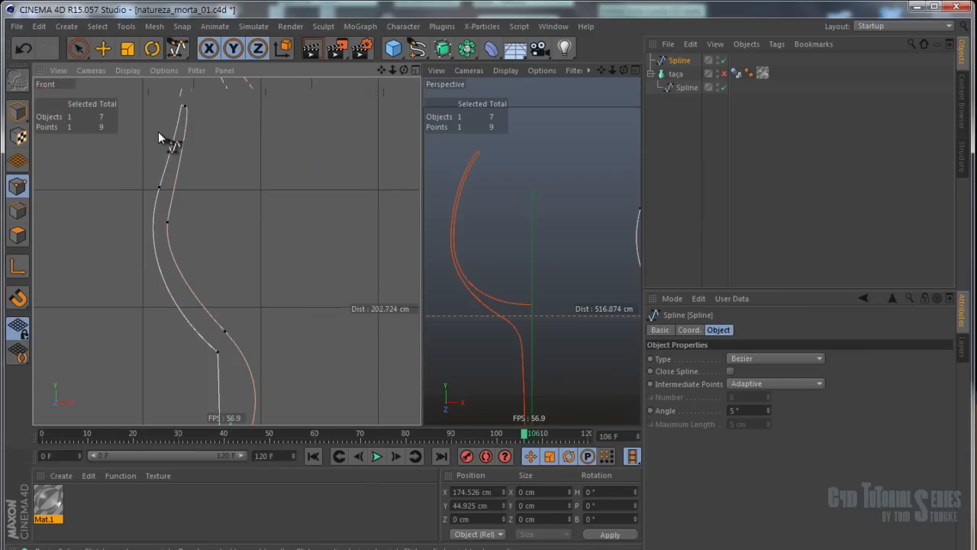
{"action": "scroll", "coordinate": [264, 228], "scroll_direction": "down", "scroll_amount": 3}
{"action": "scroll", "coordinate": [259, 244], "scroll_direction": "up", "scroll_amount": 2}
{"action": "key", "text": "e"}
{"action": "key", "text": "x"}
{"action": "left_click", "coordinate": [283, 250]}
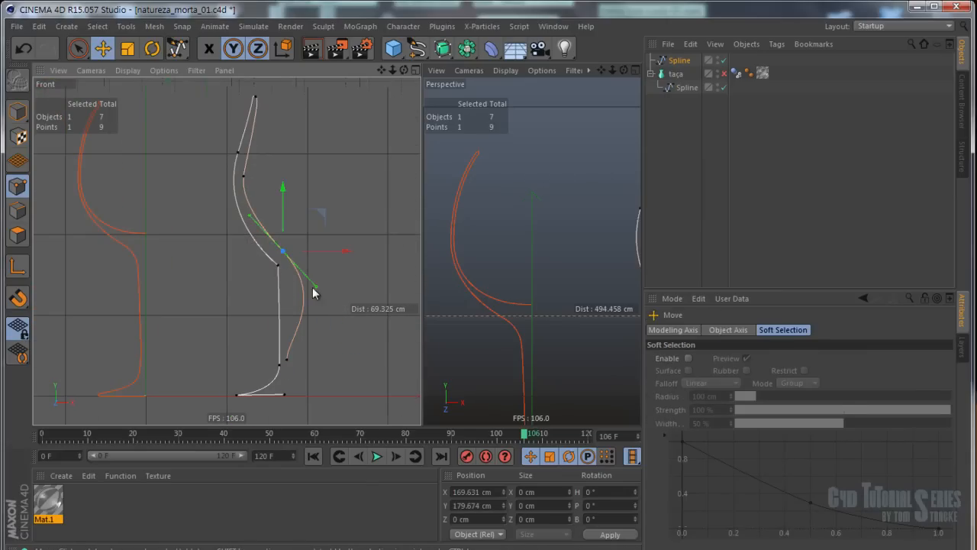
{"action": "left_click_drag", "start_coordinate": [317, 288], "coordinate": [294, 280]}
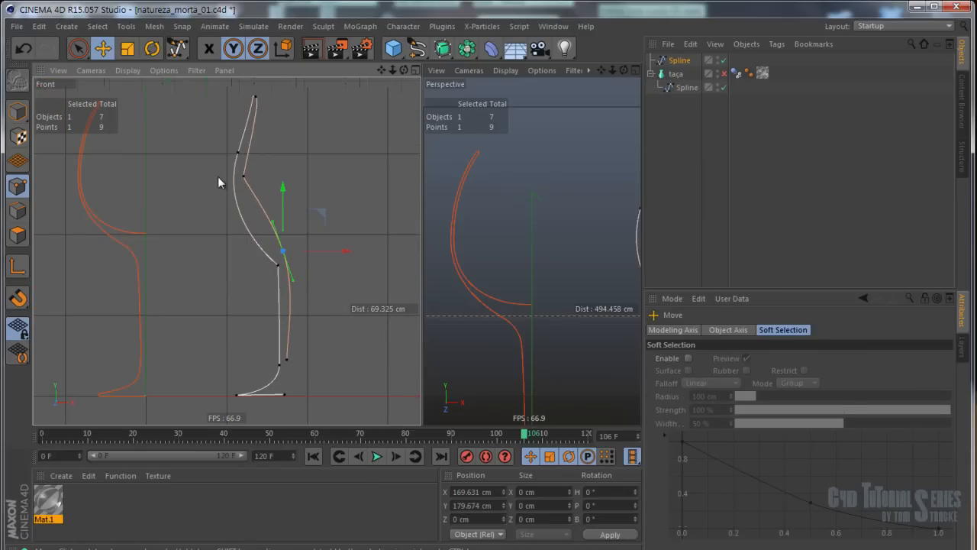
{"action": "left_click", "coordinate": [259, 212], "text": "ctrl"}
{"action": "mouse_move", "coordinate": [290, 183]}
{"action": "left_mouse_down"}
{"action": "mouse_move", "coordinate": [280, 192]}
{"action": "mouse_move", "coordinate": [292, 182]}
{"action": "left_mouse_up"}
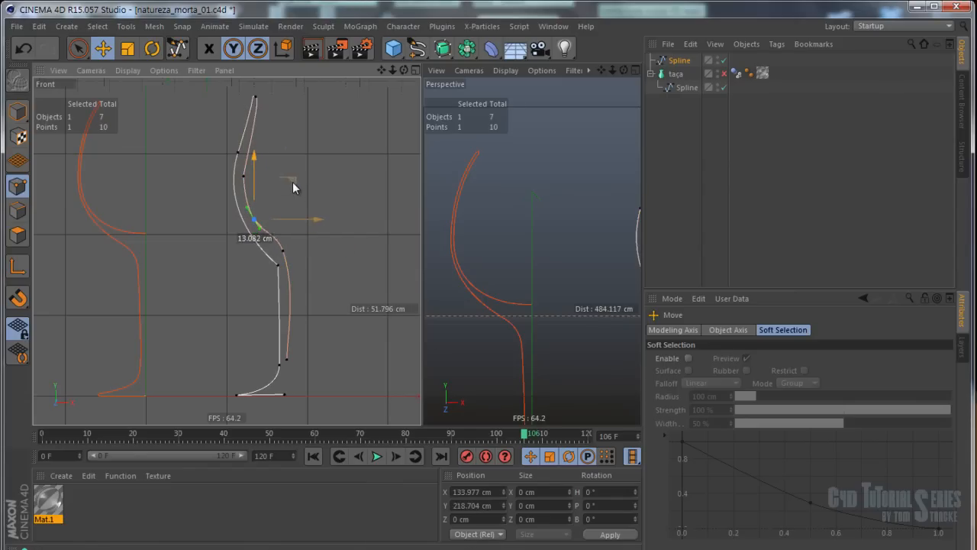
Delete the inner wall's lowest point and level the new end point's tangent at the bowl's base, at about Y 181 cm
{"action": "left_click", "coordinate": [282, 250]}
{"action": "middle_click_drag", "start_coordinate": [96, 127], "coordinate": [134, 120], "text": "alt"}
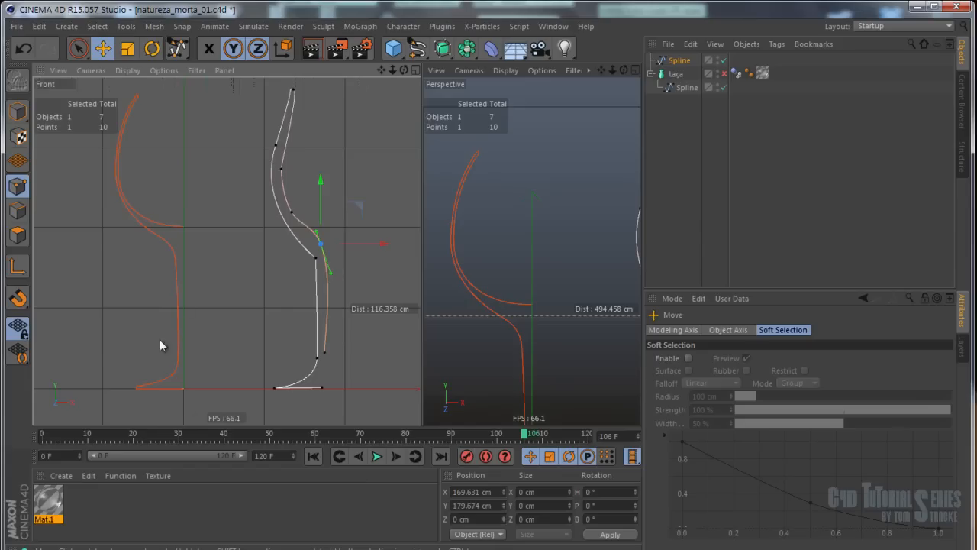
{"action": "left_click_drag", "start_coordinate": [327, 263], "coordinate": [330, 358]}
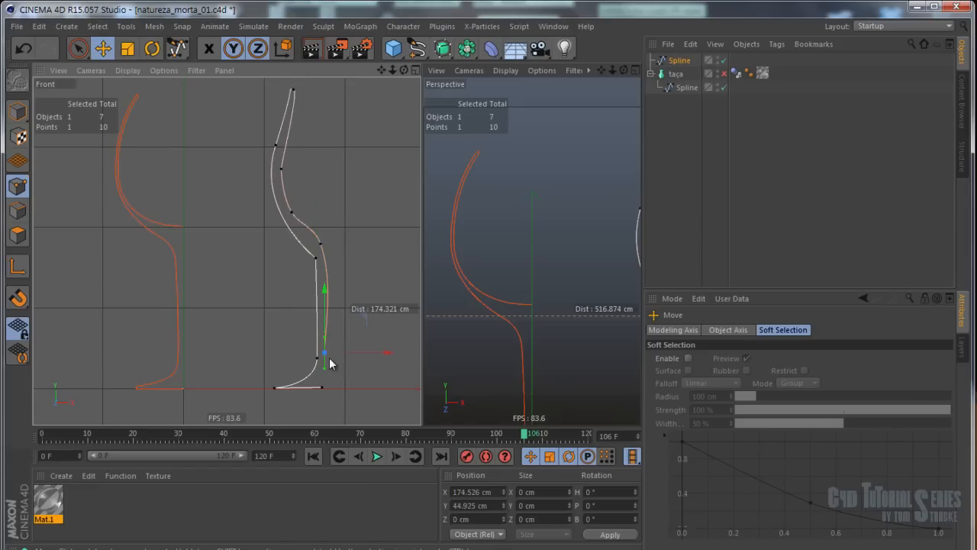
{"action": "key", "text": "Delete"}
{"action": "left_click", "coordinate": [318, 247]}
{"action": "left_click_drag", "start_coordinate": [319, 251], "coordinate": [333, 268]}
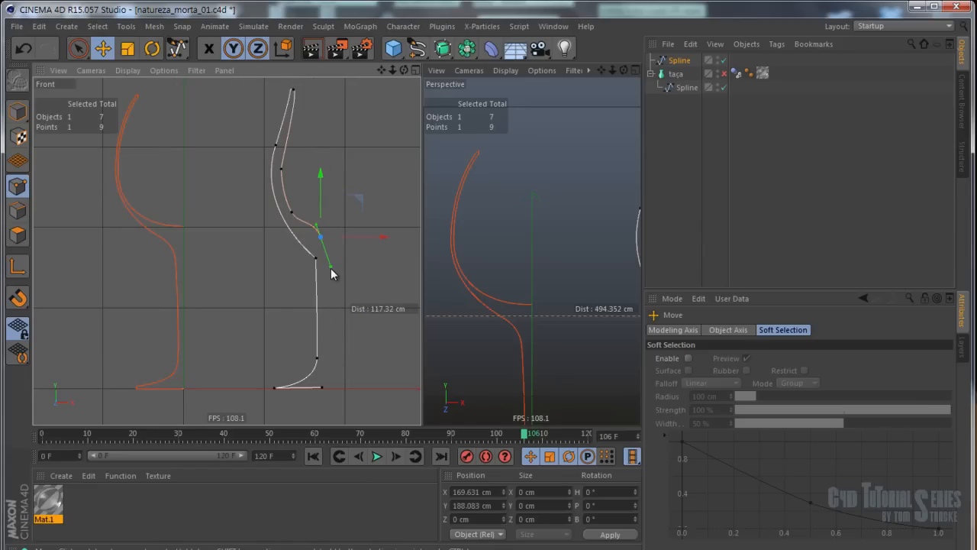
{"action": "left_click_drag", "start_coordinate": [321, 182], "coordinate": [319, 193]}
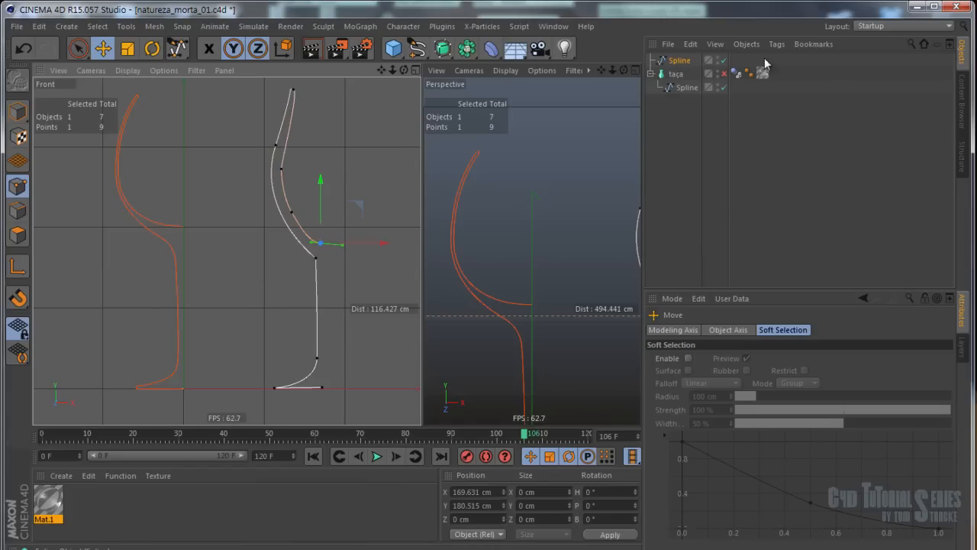
Delete the practice spline and re-enable the taça lathe
{"action": "left_click", "coordinate": [672, 63]}
{"action": "key", "text": "Delete"}
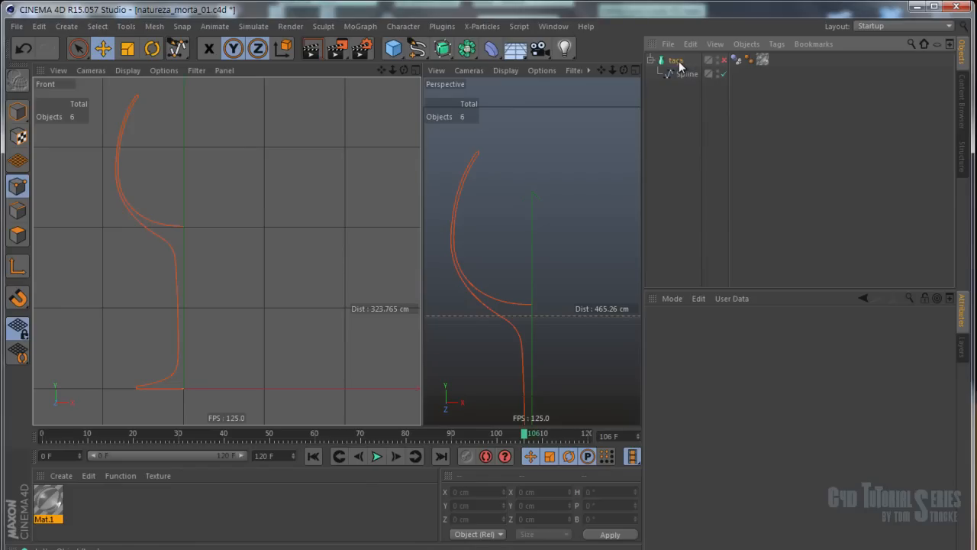
{"action": "left_click", "coordinate": [674, 62]}
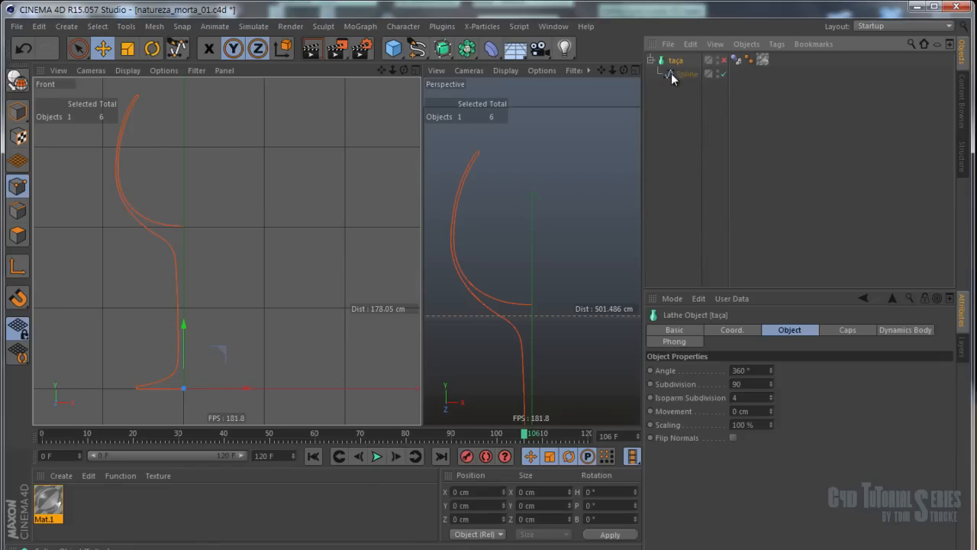
{"action": "left_click", "coordinate": [723, 61]}
Inspect the Dynamics Body tag on taça and point out the Collider Body option among the simulation tags
{"action": "left_click", "coordinate": [737, 60]}
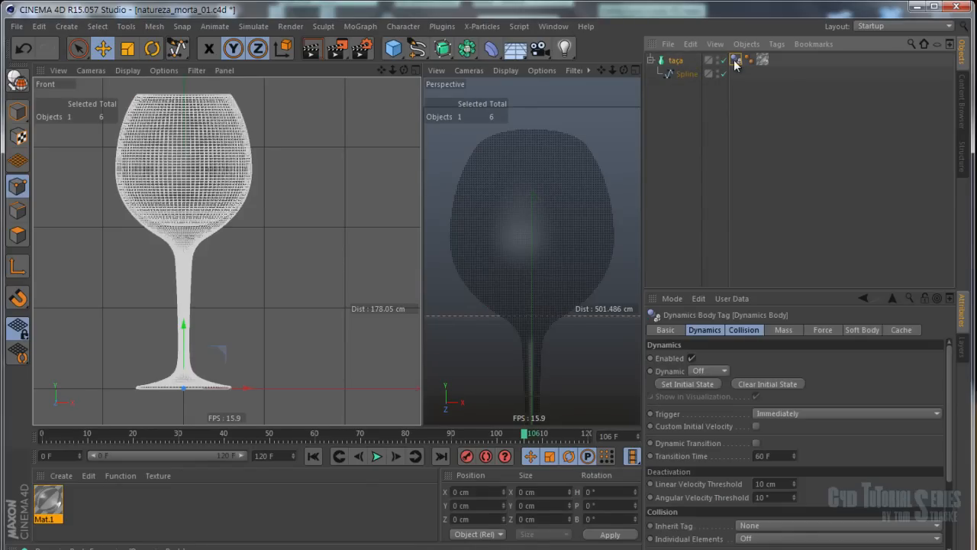
{"action": "right_click", "coordinate": [737, 62]}
{"action": "left_click", "coordinate": [769, 54]}
{"action": "right_click", "coordinate": [684, 61]}
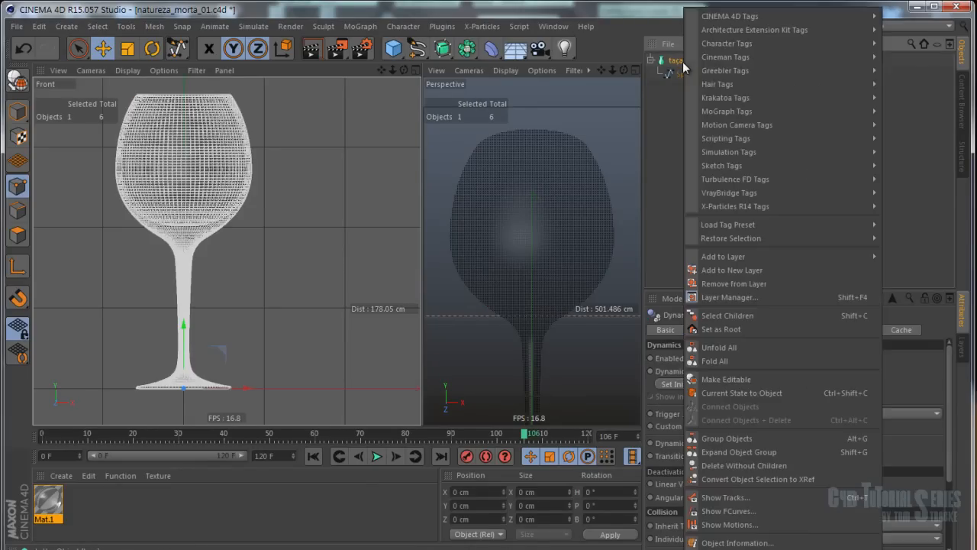
{"action": "mouse_move", "coordinate": [745, 150]}
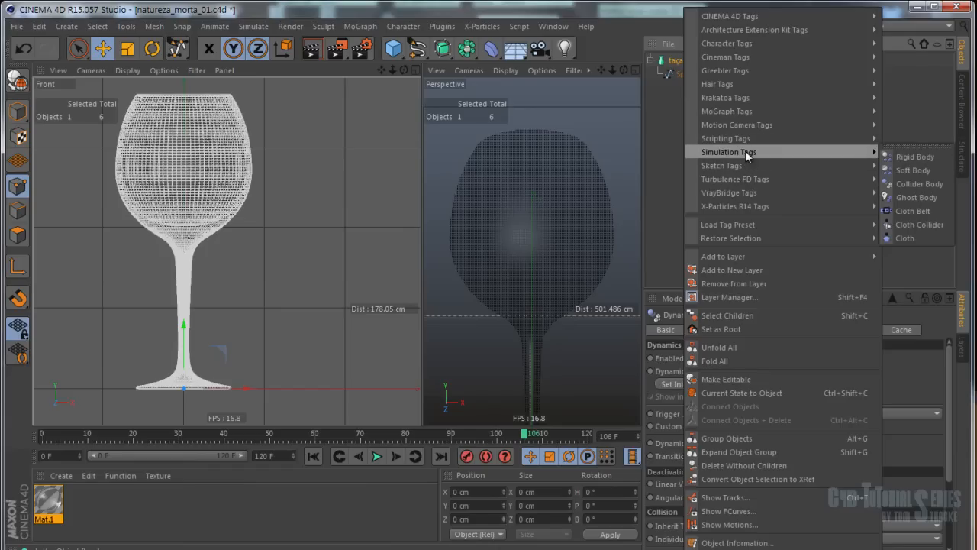
{"action": "left_click", "coordinate": [912, 184]}
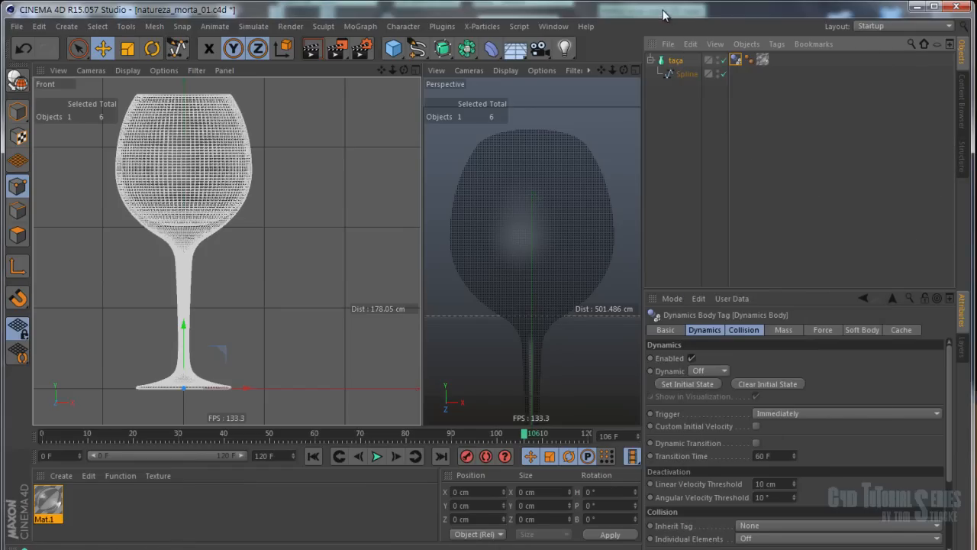
Show all scene objects again and frame the glass and red spheres in a maximized Perspective view
{"action": "left_click", "coordinate": [651, 60]}
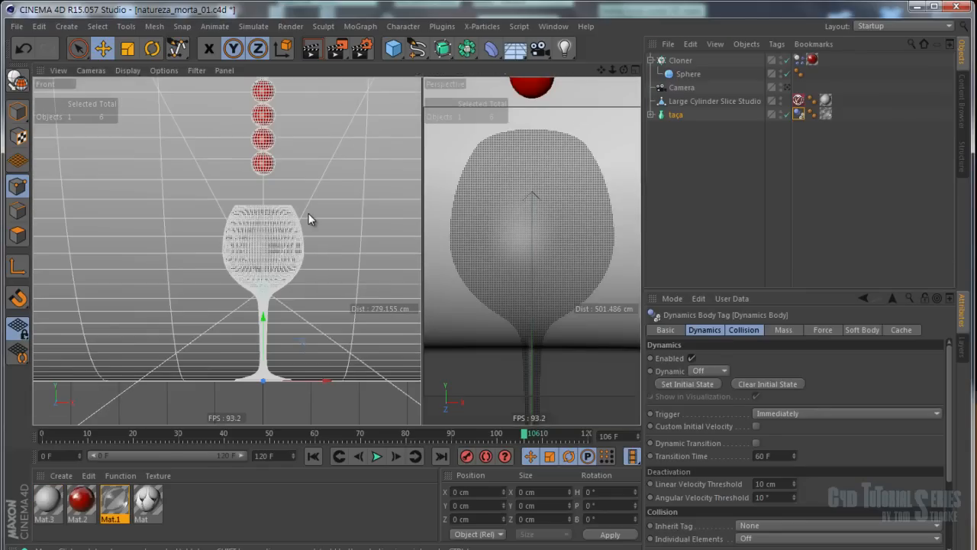
{"action": "middle_click", "coordinate": [308, 216]}
{"action": "key", "text": "F1"}
{"action": "mouse_move", "coordinate": [399, 178]}
{"action": "left_mouse_down", "text": "alt"}
{"action": "mouse_move", "coordinate": [484, 174]}
{"action": "mouse_move", "coordinate": [402, 214]}
{"action": "mouse_move", "coordinate": [400, 241]}
{"action": "left_mouse_up", "text": "alt"}
{"action": "scroll", "coordinate": [323, 224], "scroll_direction": "up", "scroll_amount": 8}
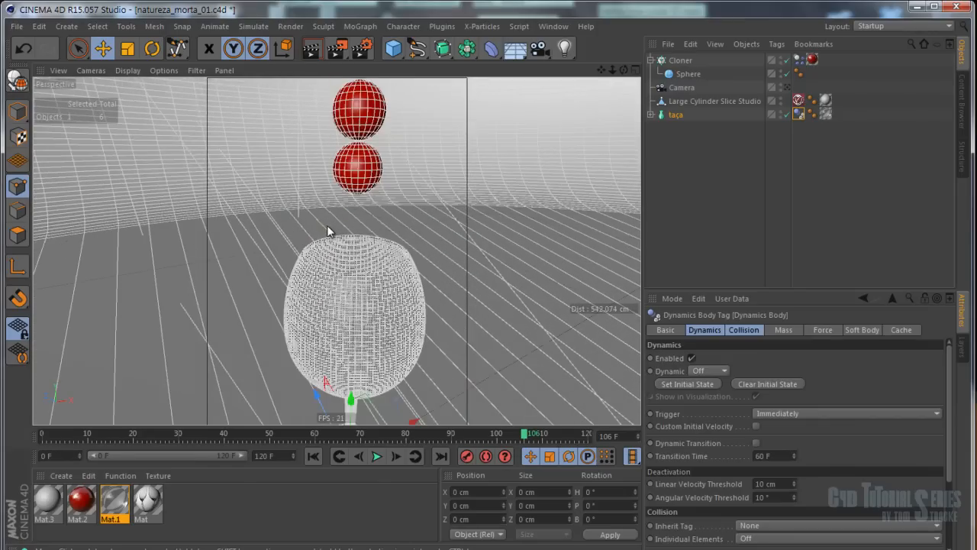
Set the Perspective view to plain Gouraud shading without lines, briefly comparing it with a wireframe display
{"action": "scroll", "coordinate": [328, 226], "scroll_direction": "down", "scroll_amount": 8}
{"action": "key", "text": "n"}
{"action": "key", "text": "a"}
{"action": "scroll", "coordinate": [341, 231], "scroll_direction": "up", "scroll_amount": 5}
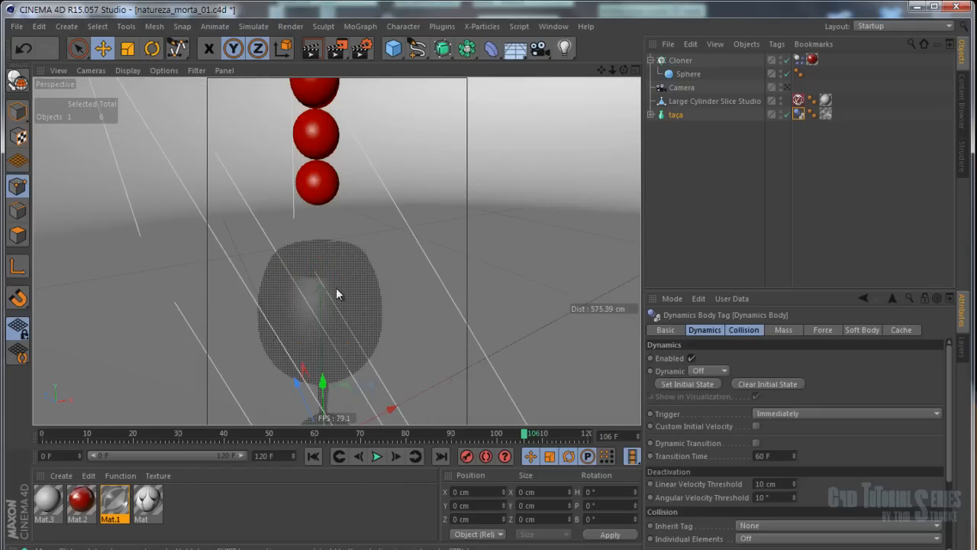
{"action": "key", "text": "n"}
{"action": "key", "text": "g"}
{"action": "key", "text": "n"}
{"action": "key", "text": "a"}
Examine the Cloner's column of spheres above the glass and the settings of its child Sphere
{"action": "left_click", "coordinate": [678, 60]}
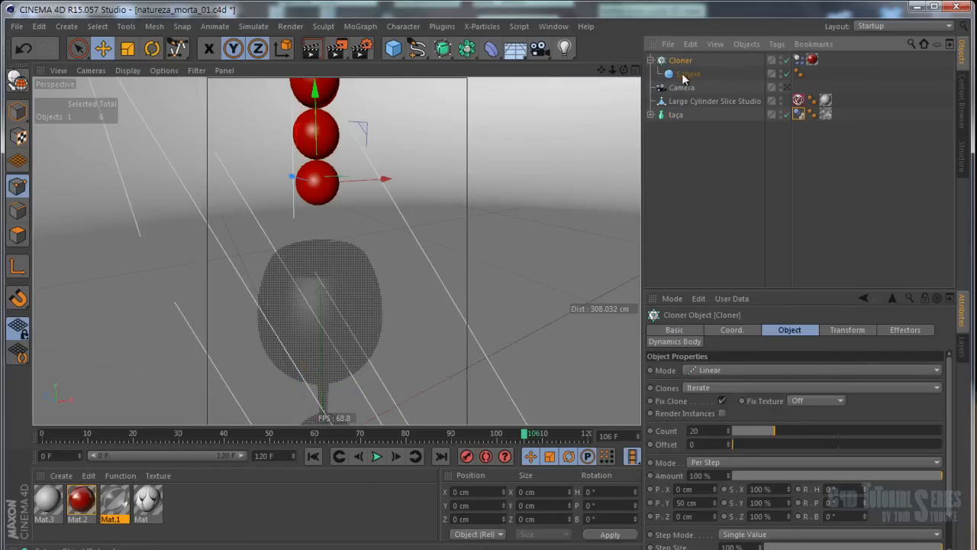
{"action": "mouse_move", "coordinate": [438, 217]}
{"action": "left_mouse_down", "text": "alt"}
{"action": "mouse_move", "coordinate": [452, 248]}
{"action": "mouse_move", "coordinate": [439, 250]}
{"action": "mouse_move", "coordinate": [426, 283]}
{"action": "mouse_move", "coordinate": [428, 257]}
{"action": "mouse_move", "coordinate": [382, 295]}
{"action": "left_mouse_up", "text": "alt"}
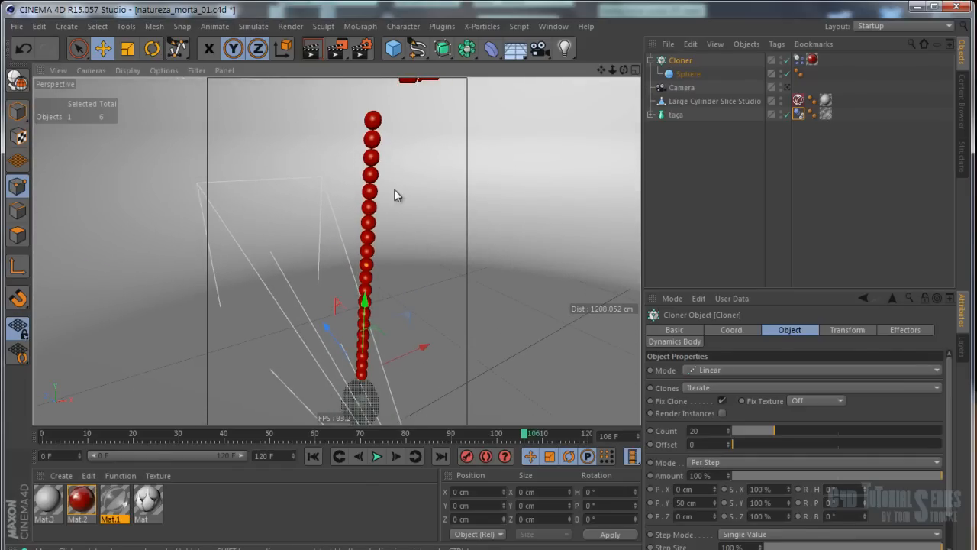
{"action": "left_click_drag", "start_coordinate": [375, 196], "coordinate": [394, 186], "text": "alt"}
{"action": "left_click_drag", "start_coordinate": [354, 262], "coordinate": [458, 269], "text": "alt"}
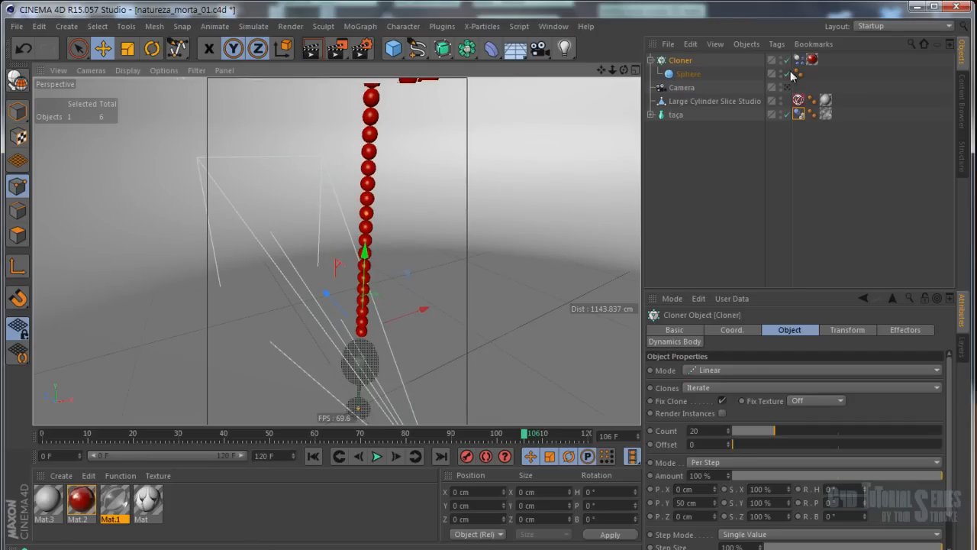
{"action": "left_click", "coordinate": [688, 74]}
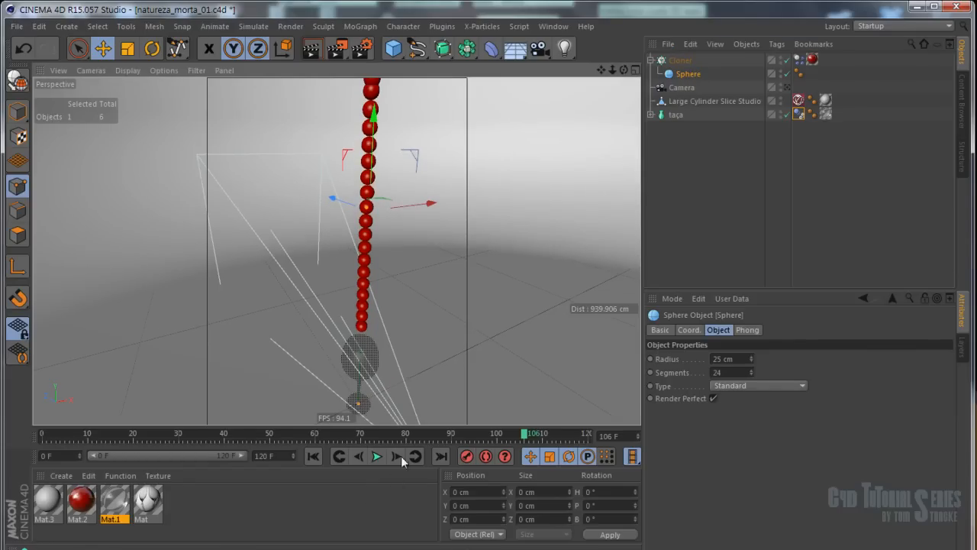
Examine the Cloner's Count and P.Y spacing, trying a different vertical spacing between the clones and undoing it
{"action": "left_click", "coordinate": [679, 61]}
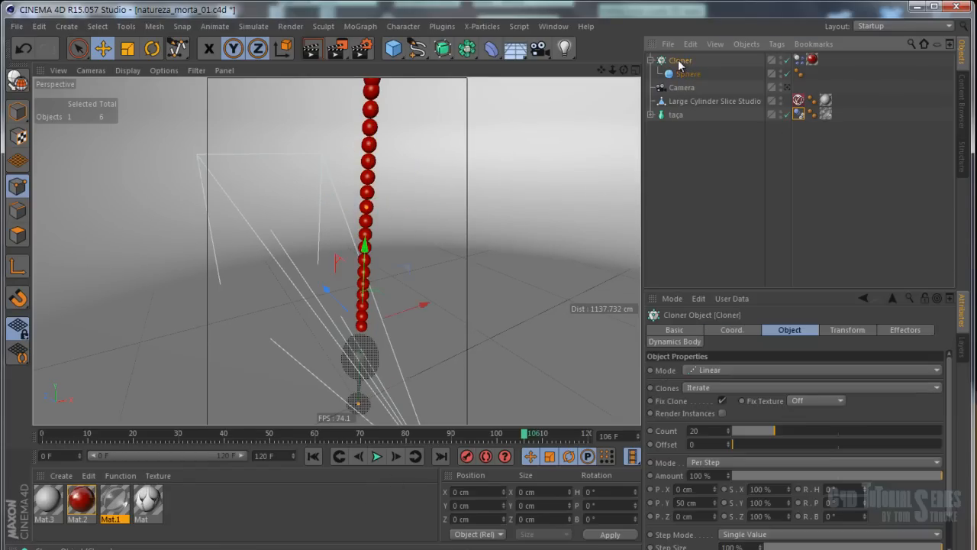
{"action": "left_click", "coordinate": [704, 432]}
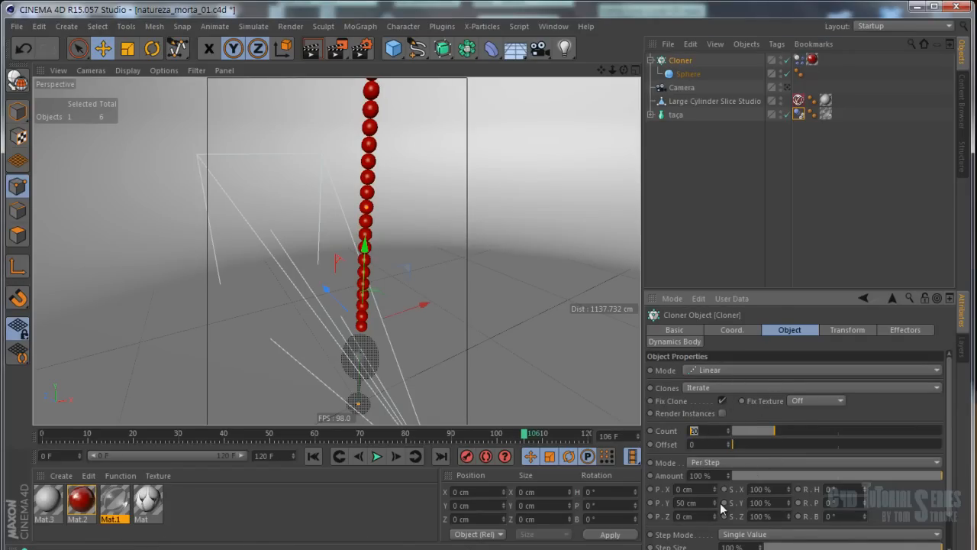
{"action": "left_click_drag", "start_coordinate": [714, 503], "coordinate": [717, 492]}
{"action": "key", "text": "ctrl+z"}
Point out the Rigid Body option among the simulation tags available for the Cloner and show its Dynamics Body tag
{"action": "right_click", "coordinate": [684, 59]}
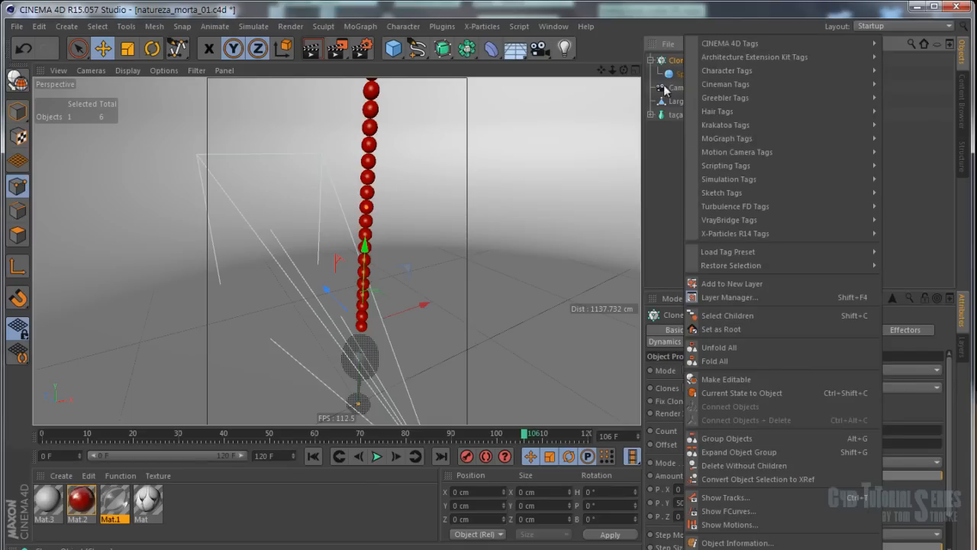
{"action": "mouse_move", "coordinate": [782, 180]}
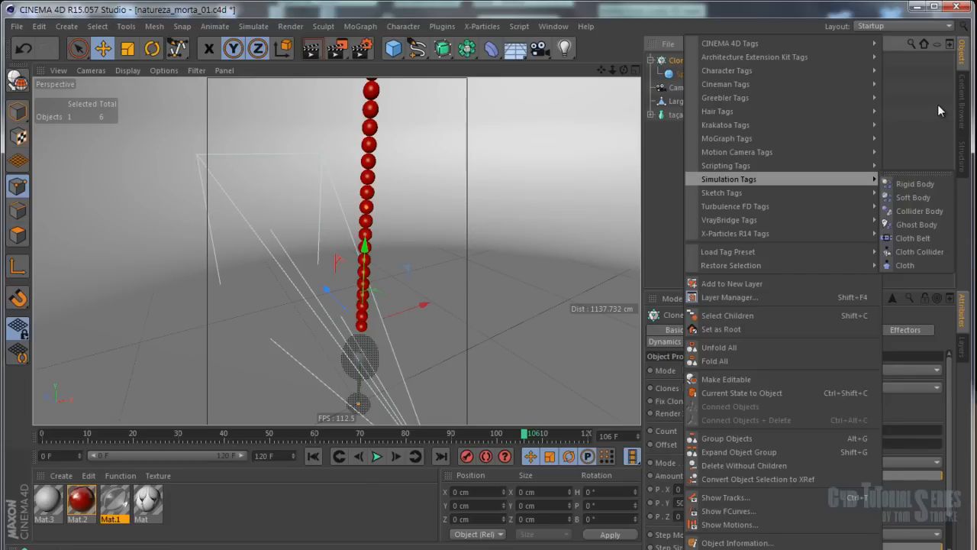
{"action": "left_click", "coordinate": [916, 184]}
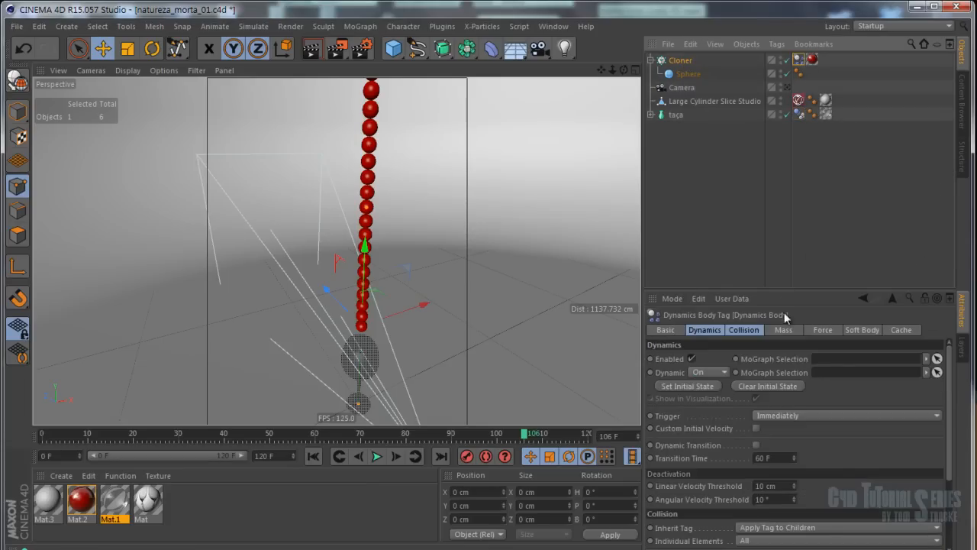
Inspect the Mass, Soft Body and Force settings of the Cloner's Dynamics Body tag
{"action": "left_click", "coordinate": [784, 330]}
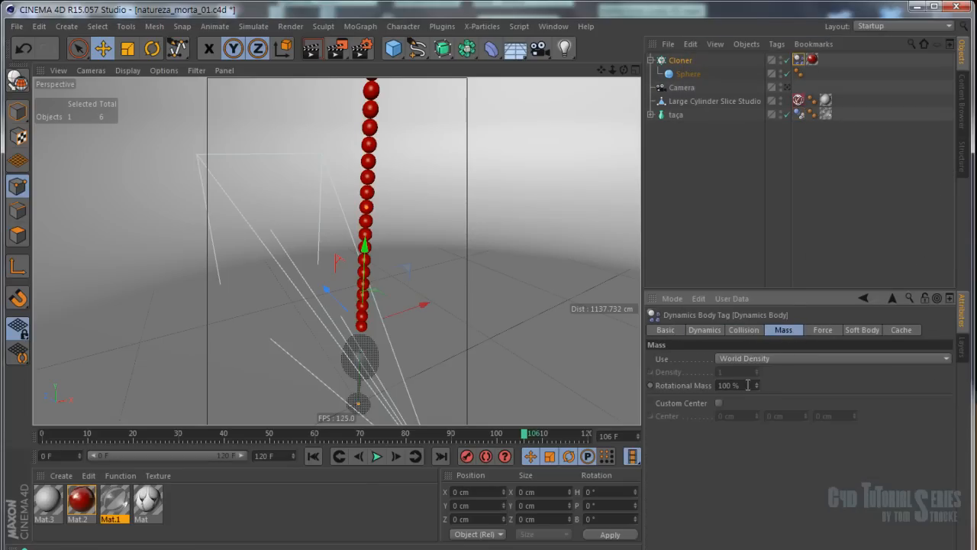
{"action": "left_click", "coordinate": [821, 329]}
{"action": "left_click", "coordinate": [849, 329]}
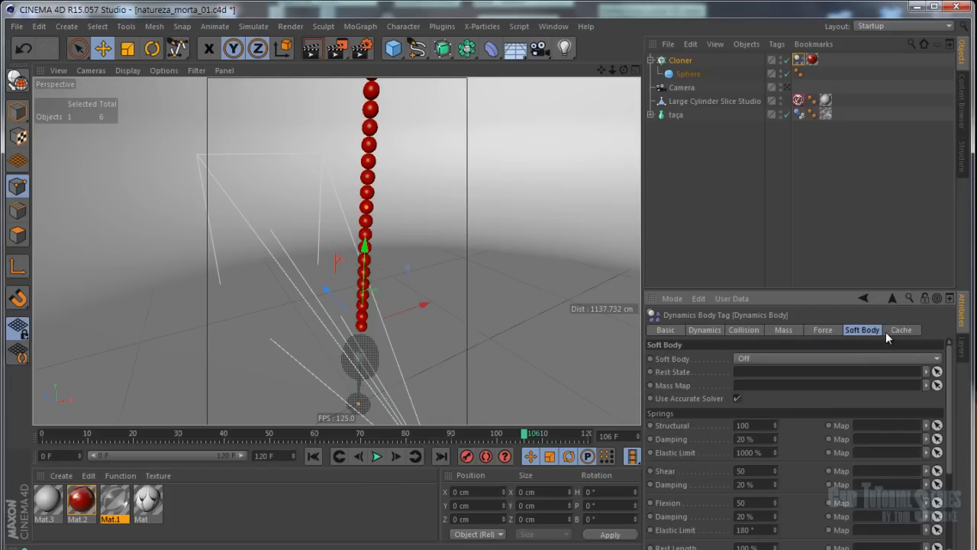
{"action": "left_click", "coordinate": [823, 330]}
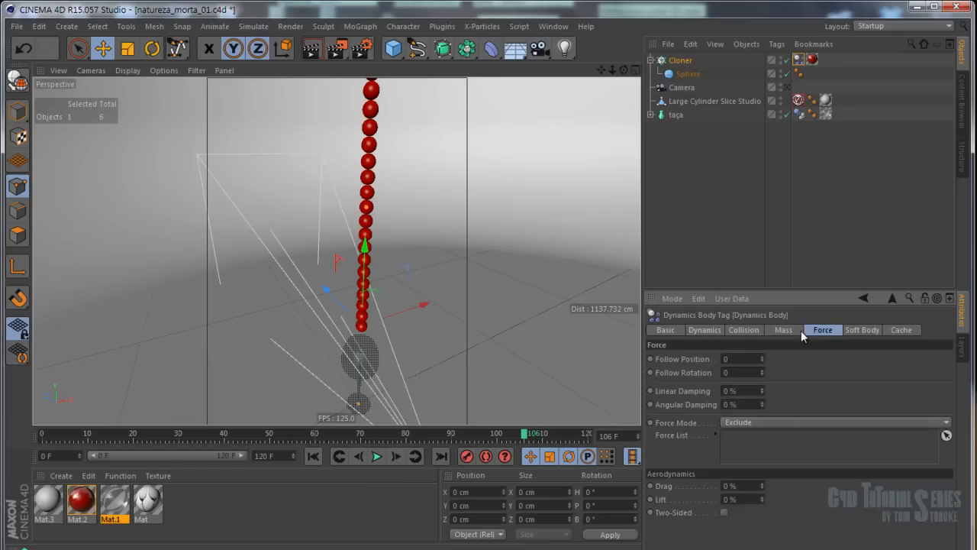
Check the Use options in the tag's Mass settings and reset that setting to its default
{"action": "left_click", "coordinate": [784, 330]}
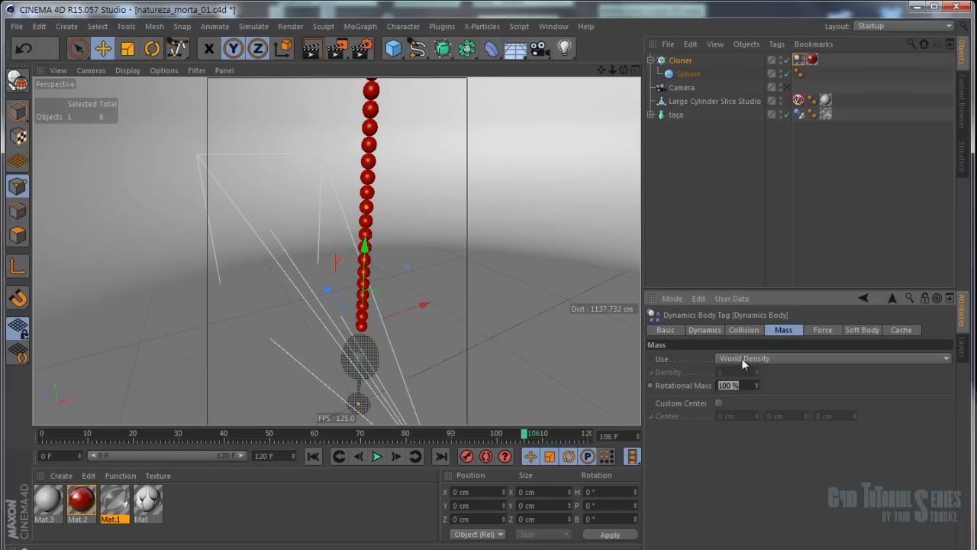
{"action": "left_click", "coordinate": [764, 359]}
{"action": "left_click", "coordinate": [766, 355]}
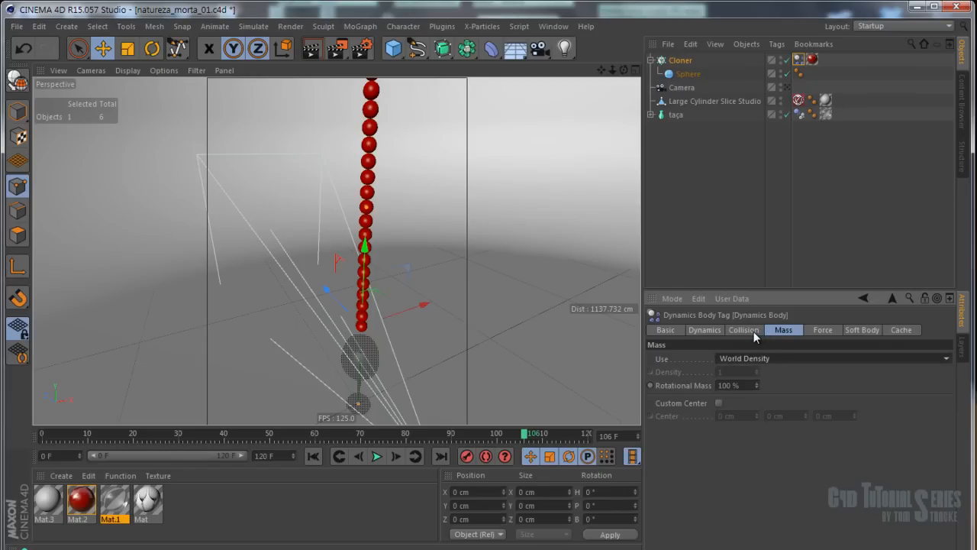
{"action": "right_click", "coordinate": [676, 356]}
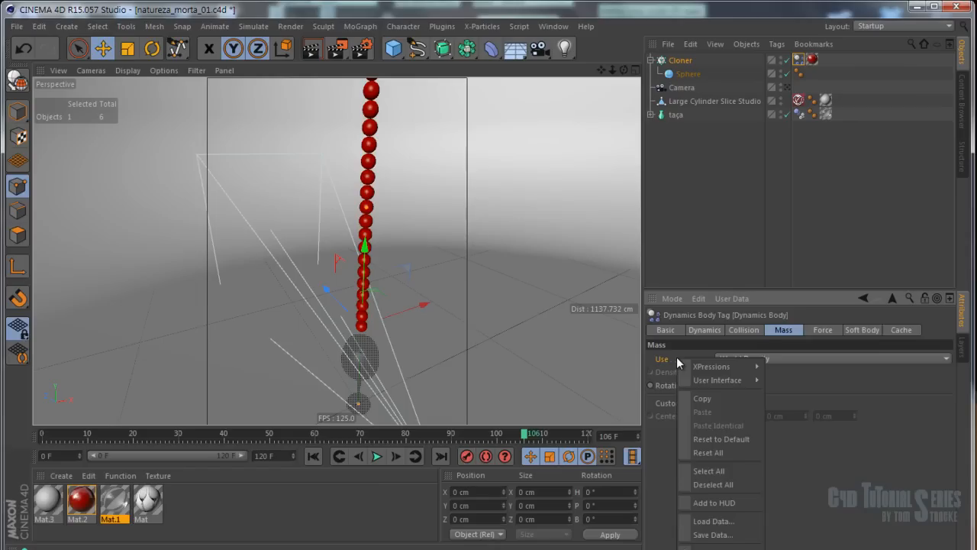
{"action": "left_click", "coordinate": [718, 437]}
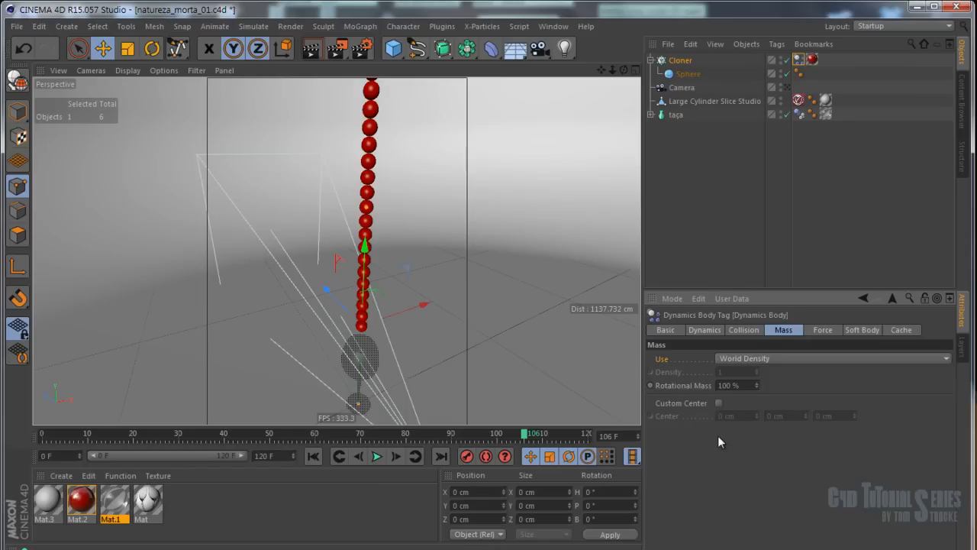
In the tag's Collision settings, keep Inherit Tag at Apply Tag to Children and set Individual Elements to All
{"action": "left_click", "coordinate": [742, 329]}
{"action": "left_click", "coordinate": [765, 358]}
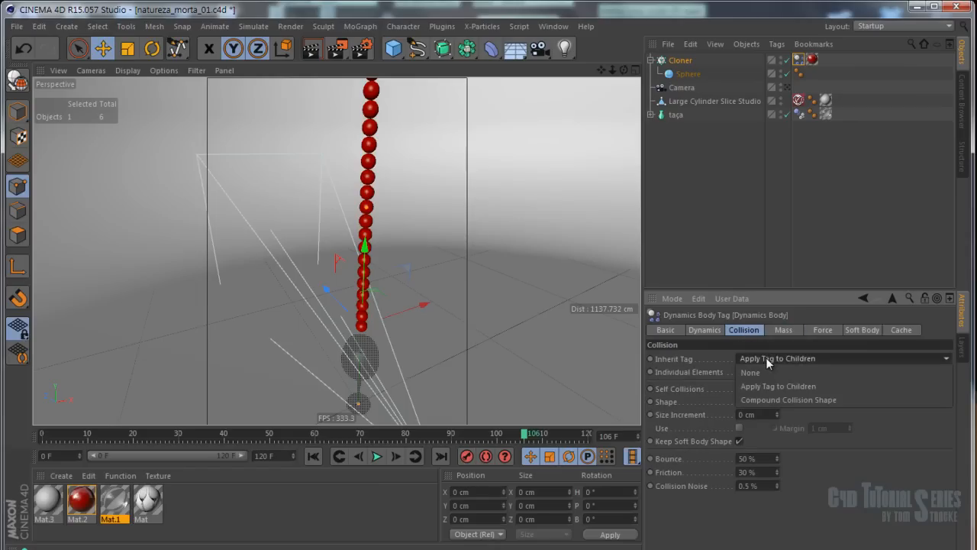
{"action": "left_click", "coordinate": [777, 359]}
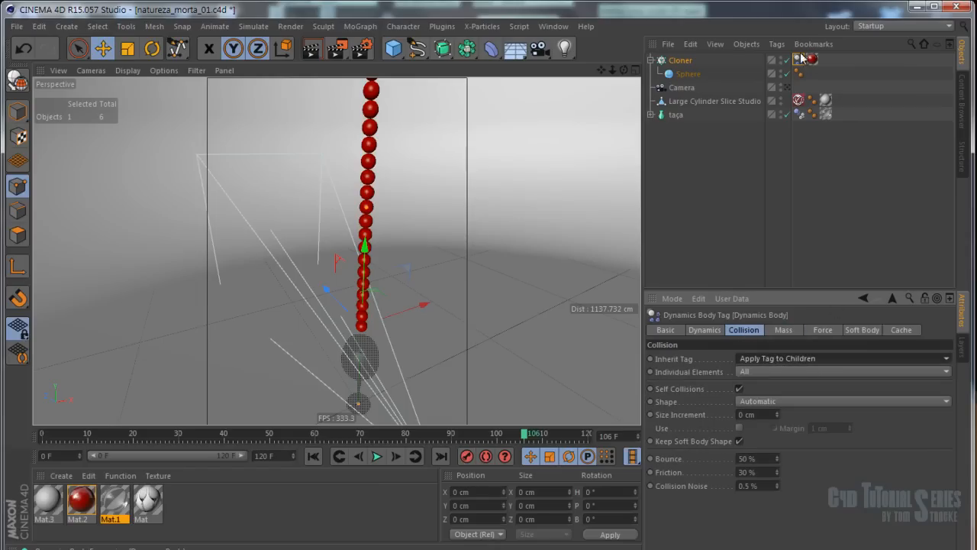
{"action": "left_click", "coordinate": [759, 372]}
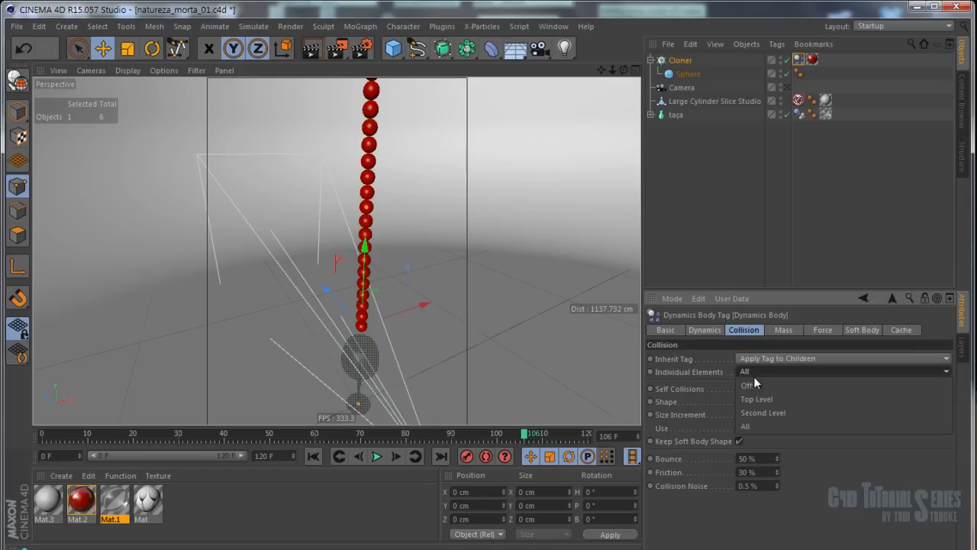
{"action": "left_click", "coordinate": [771, 426]}
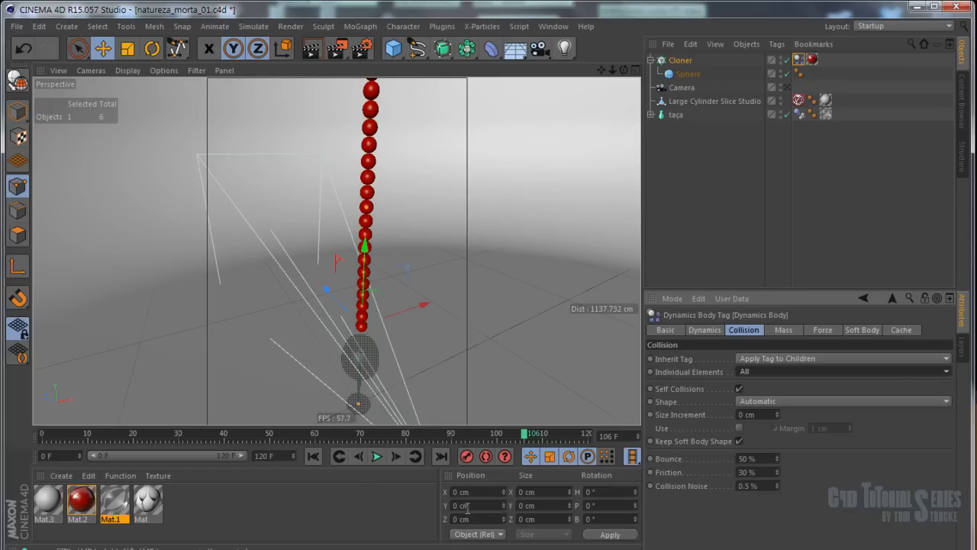
Play the dynamics simulation, pause it once the red spheres have dropped, and frame the glass up close
{"action": "left_click", "coordinate": [378, 456]}
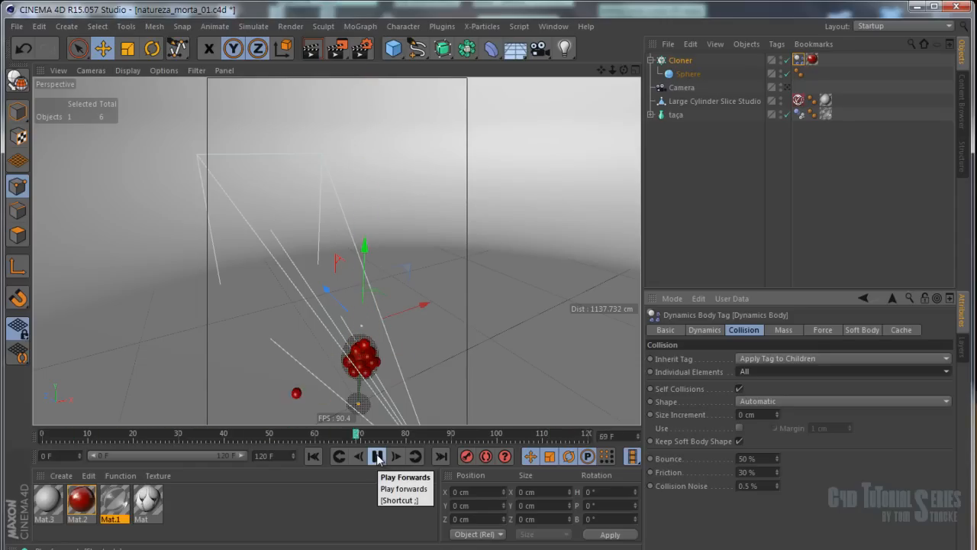
{"action": "left_click", "coordinate": [377, 456]}
{"action": "middle_click_drag", "start_coordinate": [406, 254], "coordinate": [335, 212], "text": "alt"}
{"action": "scroll", "coordinate": [333, 211], "scroll_direction": "up", "scroll_amount": 5}
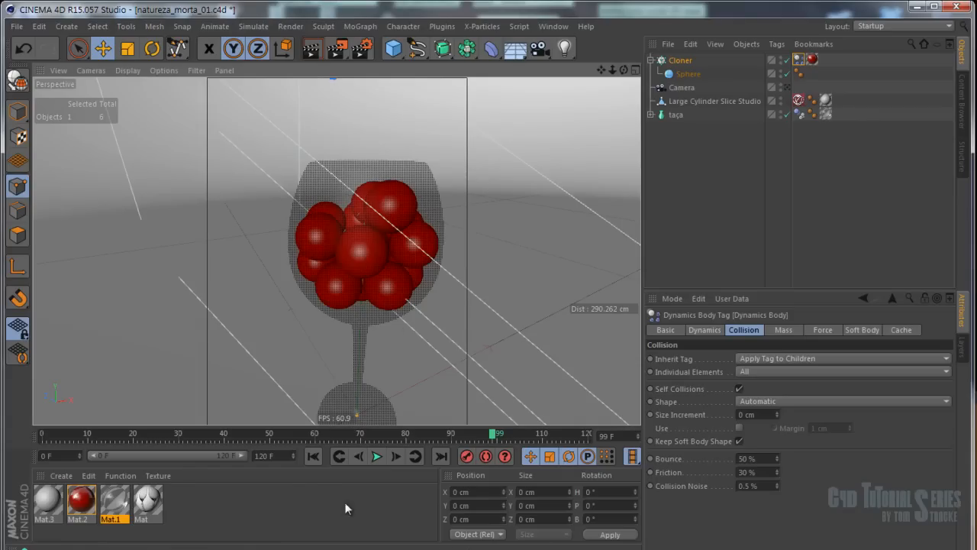
Replay the falling-spheres simulation from the start in the close-up view and rewind to frame 0
{"action": "left_click", "coordinate": [313, 456]}
{"action": "left_click", "coordinate": [378, 458]}
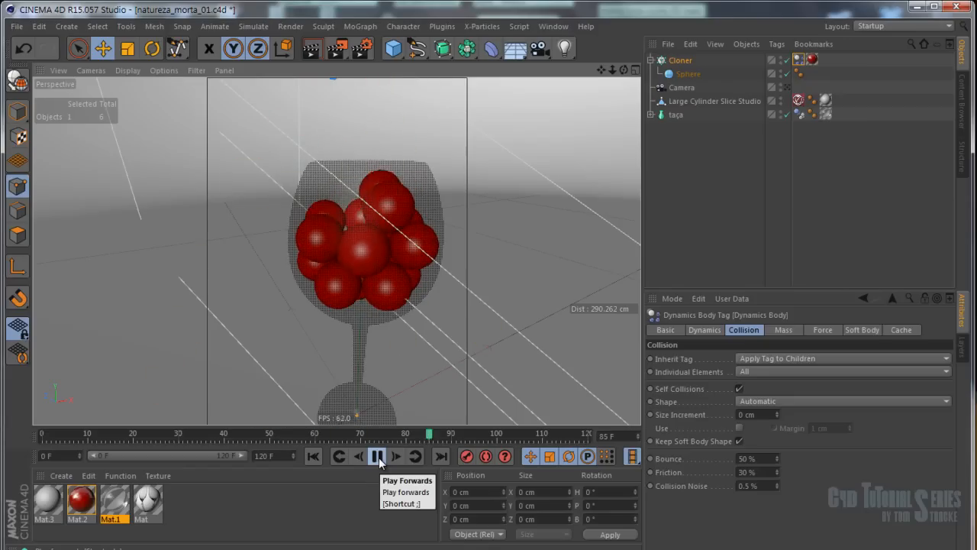
{"action": "left_click", "coordinate": [379, 460]}
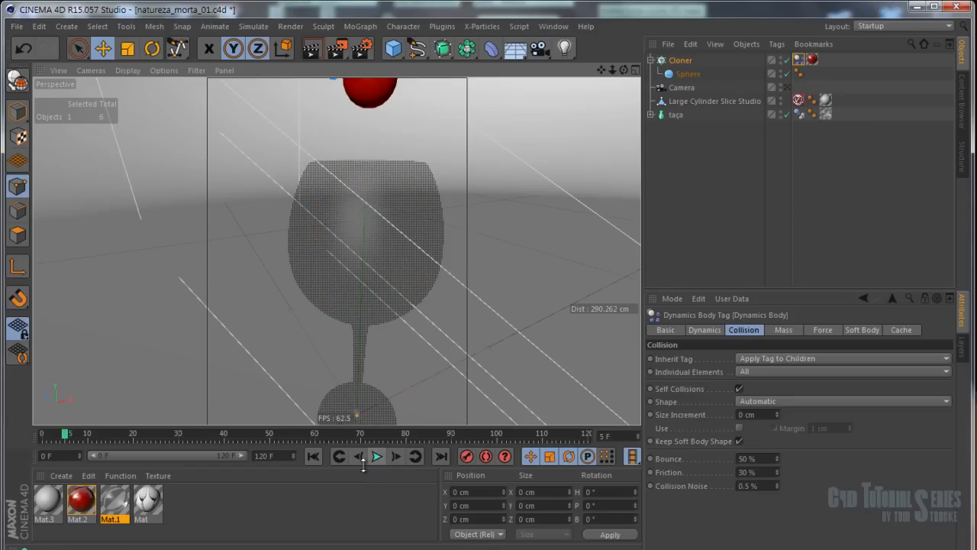
{"action": "left_click", "coordinate": [314, 457]}
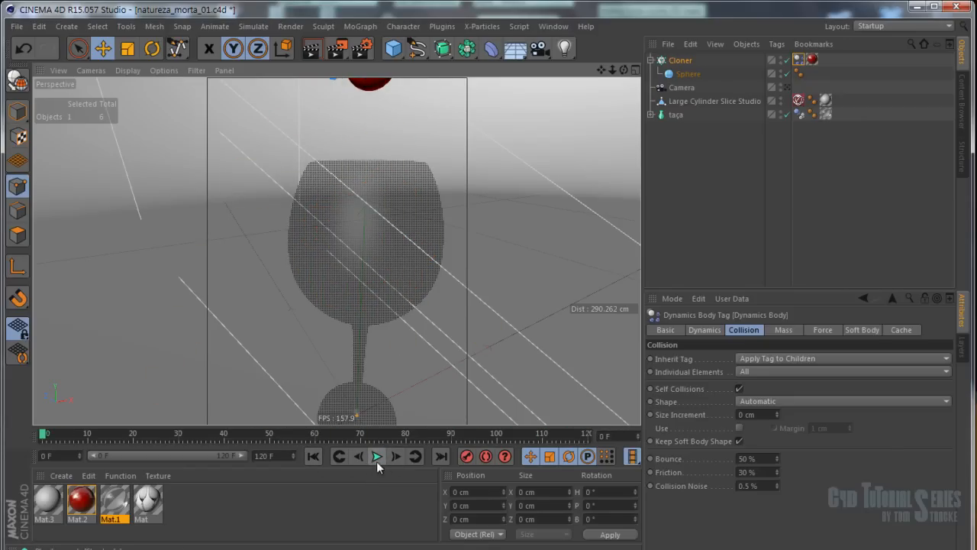
Select the child Sphere and the Camera in turn, and look at the scene through the Camera
{"action": "left_click", "coordinate": [685, 76]}
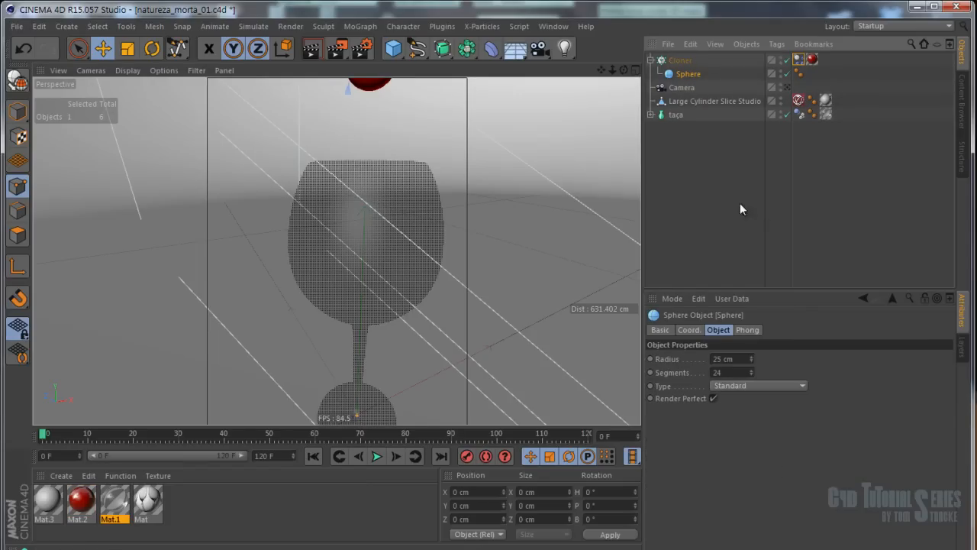
{"action": "left_click", "coordinate": [686, 87]}
{"action": "left_click", "coordinate": [787, 87]}
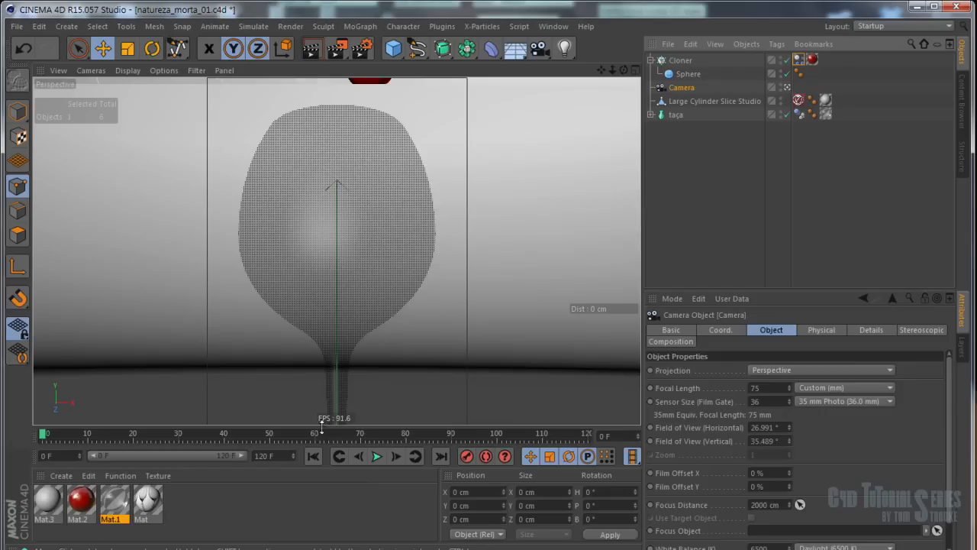
Review the output width and height in the Render Settings and close them without changes
{"action": "left_click", "coordinate": [368, 47]}
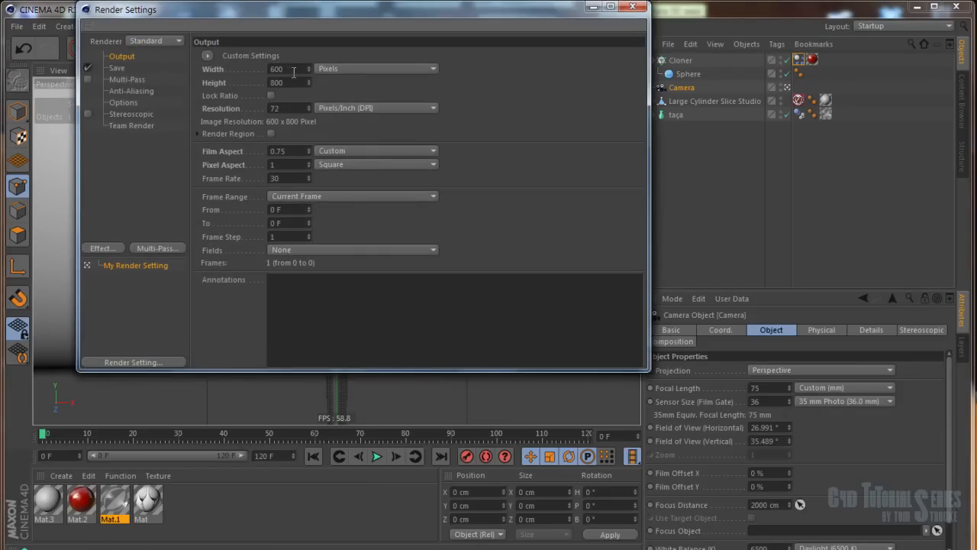
{"action": "left_click", "coordinate": [292, 69]}
{"action": "left_click", "coordinate": [632, 7]}
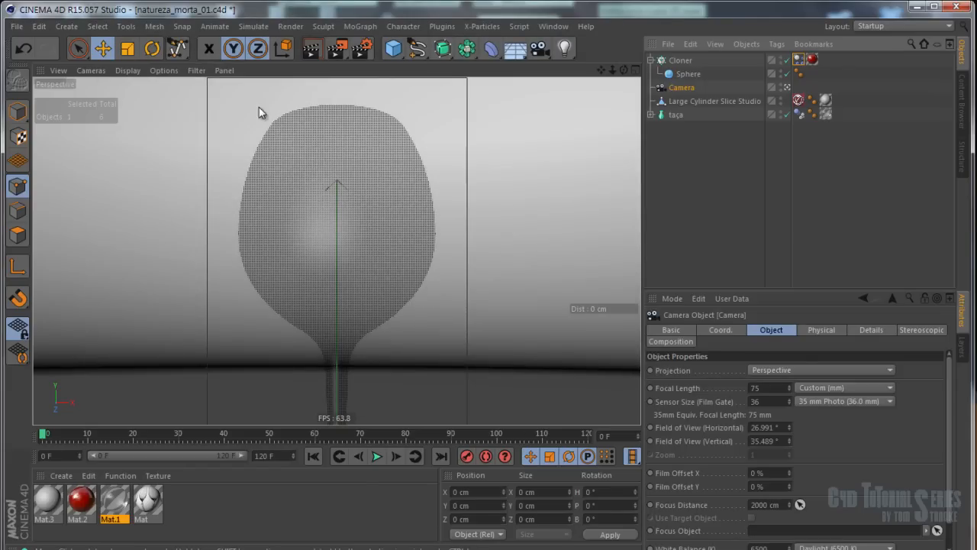
Examine the Large Cylinder Slice Studio backdrop mesh and its curved shape around the scene from outside the camera view
{"action": "left_click", "coordinate": [717, 101]}
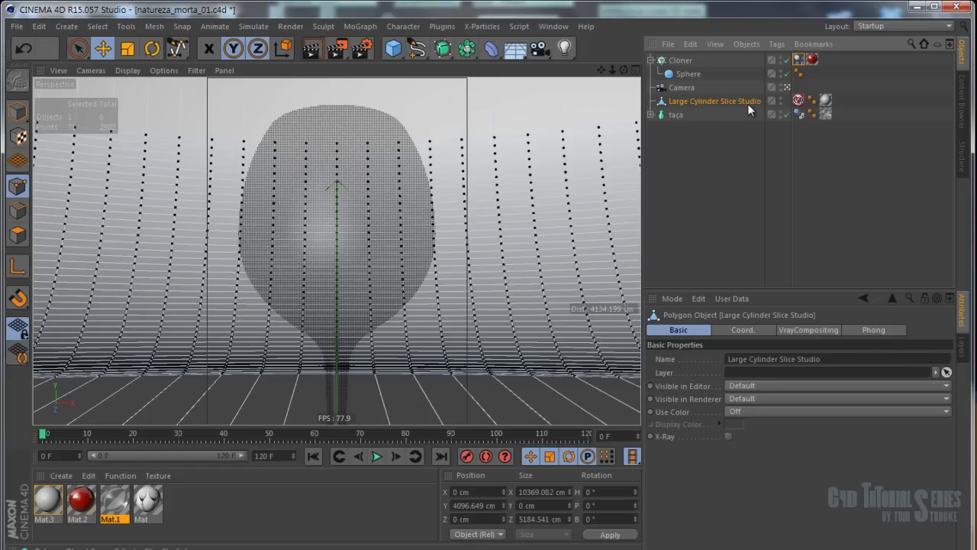
{"action": "left_click", "coordinate": [689, 123]}
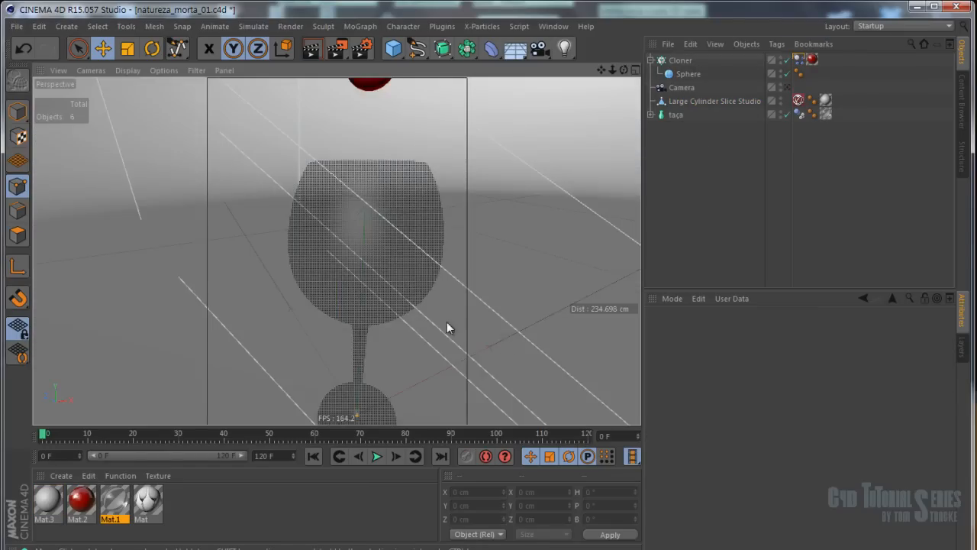
{"action": "scroll", "coordinate": [435, 312], "scroll_direction": "down", "scroll_amount": 10}
{"action": "scroll", "coordinate": [433, 295], "scroll_direction": "up", "scroll_amount": 10}
{"action": "scroll", "coordinate": [423, 278], "scroll_direction": "down", "scroll_amount": 4}
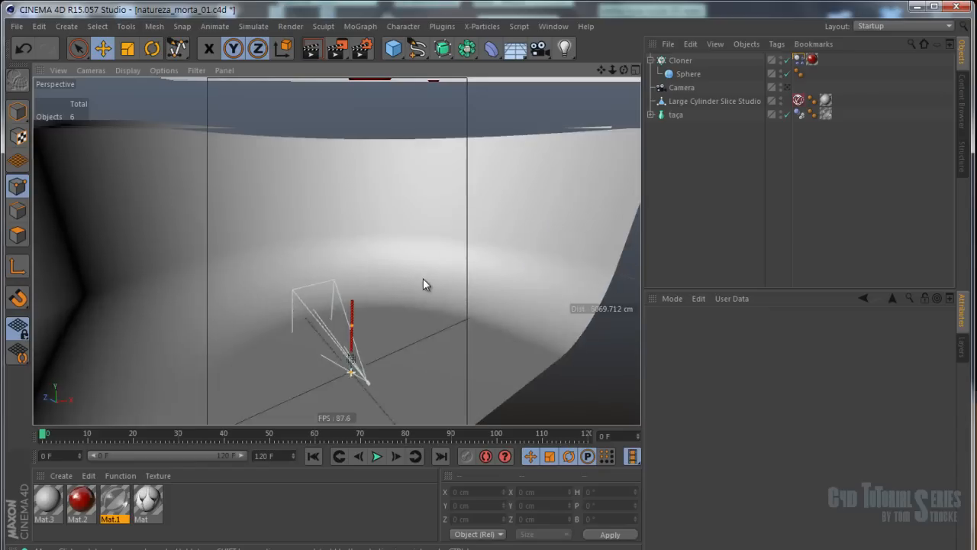
{"action": "scroll", "coordinate": [414, 277], "scroll_direction": "up", "scroll_amount": 5}
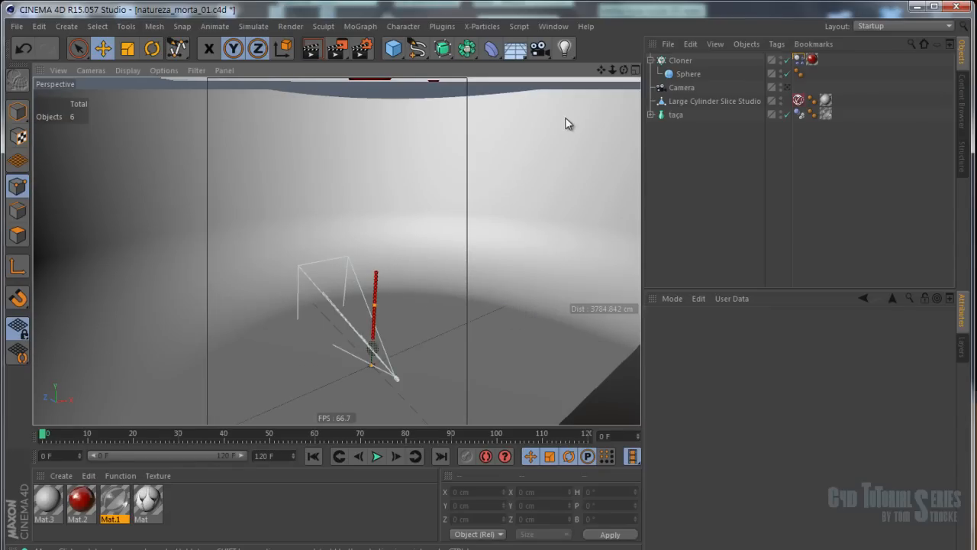
Switch to the open project natureza_morta_06_cherry.c4d
{"action": "key", "text": "v"}
{"action": "mouse_move", "coordinate": [484, 203]}
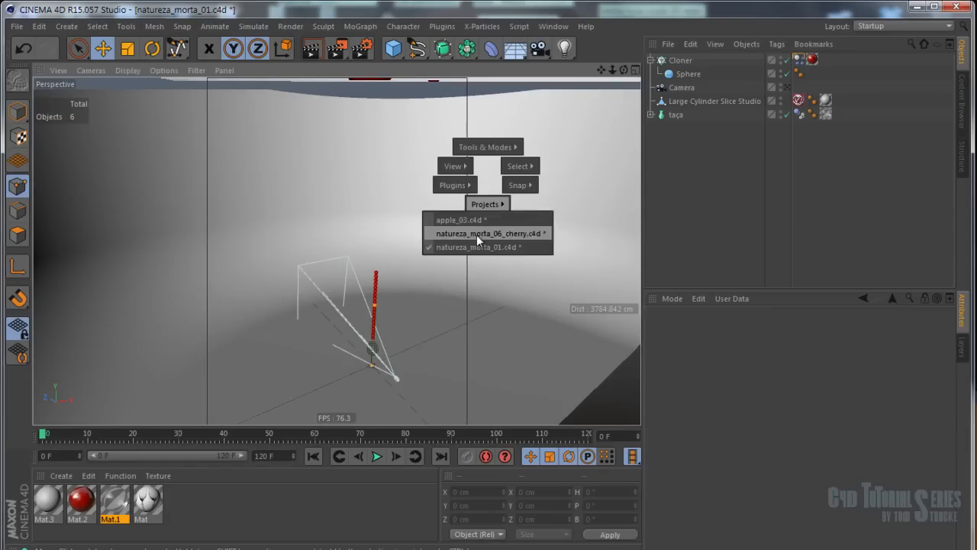
{"action": "left_click", "coordinate": [474, 239]}
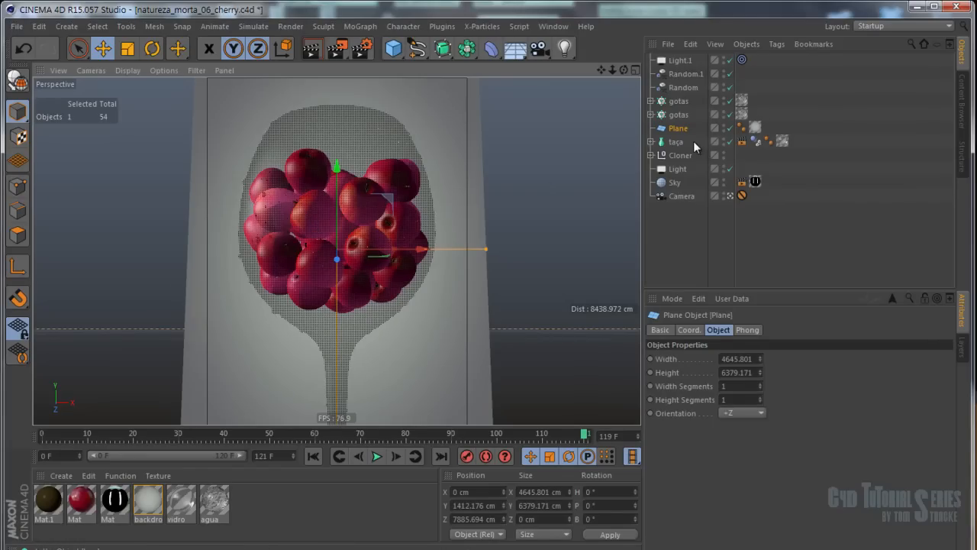
Look at the Random effector's settings and expand the Cloner null to show the apple objects inside it
{"action": "left_click", "coordinate": [682, 89]}
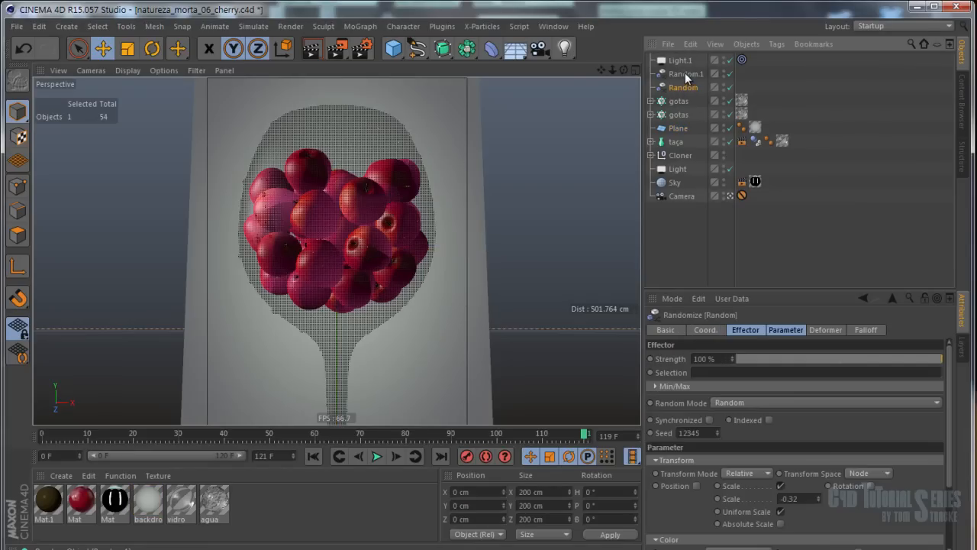
{"action": "left_click", "coordinate": [649, 155]}
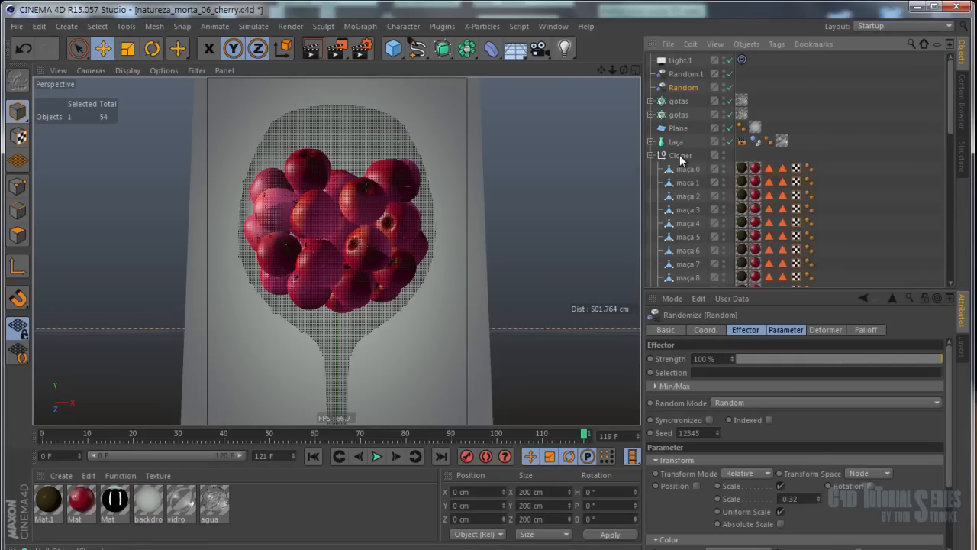
{"action": "left_click", "coordinate": [681, 156]}
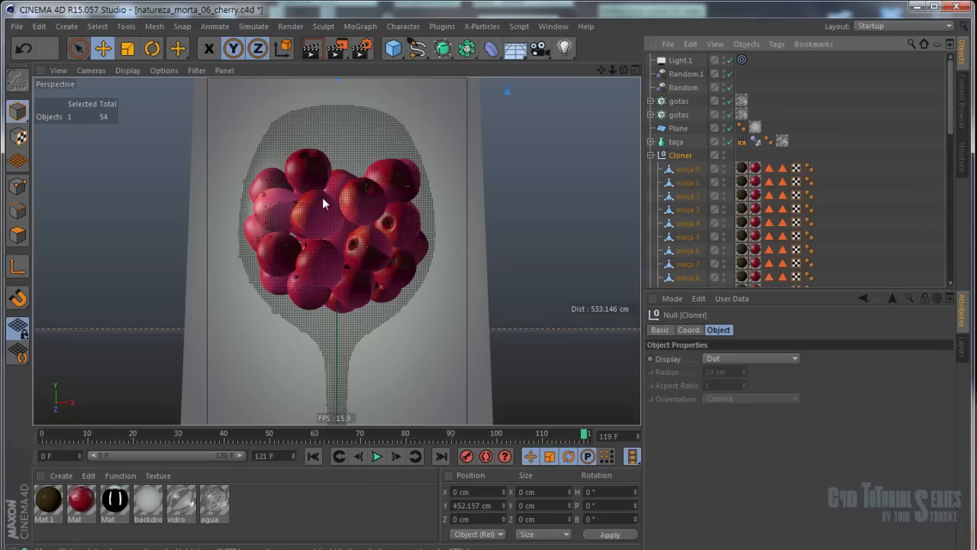
Select several of the individual maça objects under the Cloner null to identify each apple in the glass, ending on maça 0
{"action": "left_click", "coordinate": [689, 169]}
{"action": "left_click", "coordinate": [691, 209]}
{"action": "left_click", "coordinate": [692, 236]}
{"action": "left_click", "coordinate": [694, 264]}
{"action": "left_click", "coordinate": [692, 225]}
{"action": "left_click", "coordinate": [696, 182]}
{"action": "left_click", "coordinate": [661, 171]}
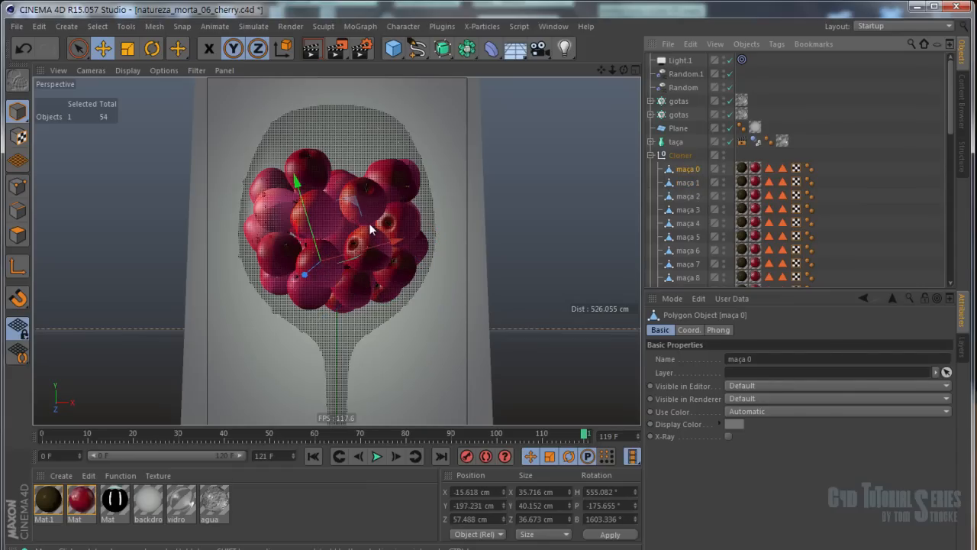
Examine the apples inside the glass from an oblique angle outside the camera view, ending close up with the taça glass selected
{"action": "left_click_drag", "start_coordinate": [350, 209], "coordinate": [440, 215], "text": "alt"}
{"action": "right_click_drag", "start_coordinate": [440, 209], "coordinate": [522, 236], "text": "alt"}
{"action": "middle_click_drag", "start_coordinate": [556, 277], "coordinate": [484, 262], "text": "alt"}
{"action": "left_click_drag", "start_coordinate": [486, 262], "coordinate": [326, 251], "text": "alt"}
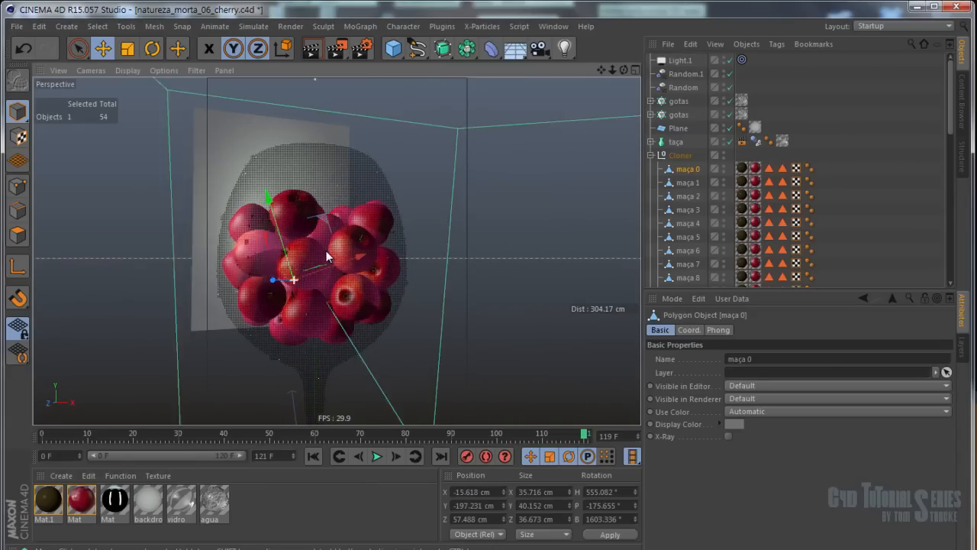
{"action": "scroll", "coordinate": [328, 250], "scroll_direction": "up", "scroll_amount": 5}
{"action": "scroll", "coordinate": [331, 251], "scroll_direction": "down", "scroll_amount": 3}
{"action": "left_click", "coordinate": [362, 252]}
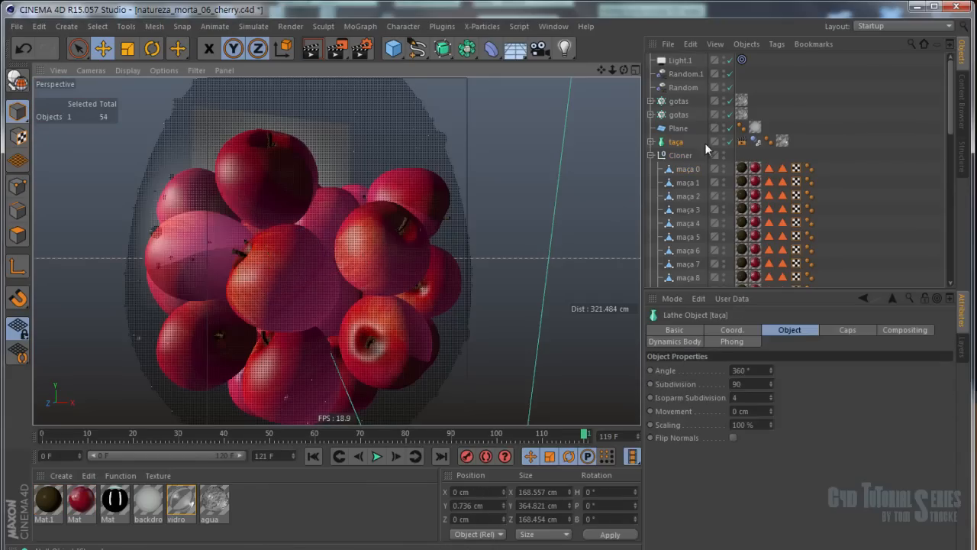
Activate the Rotate tool and turn maça 21, the front apple in the upper middle of the glass, to a new orientation
{"action": "left_click", "coordinate": [687, 209]}
{"action": "key", "text": "r"}
{"action": "left_click_drag", "start_coordinate": [434, 313], "coordinate": [401, 231], "text": "alt"}
{"action": "left_click_drag", "start_coordinate": [602, 156], "coordinate": [660, 241], "text": "alt"}
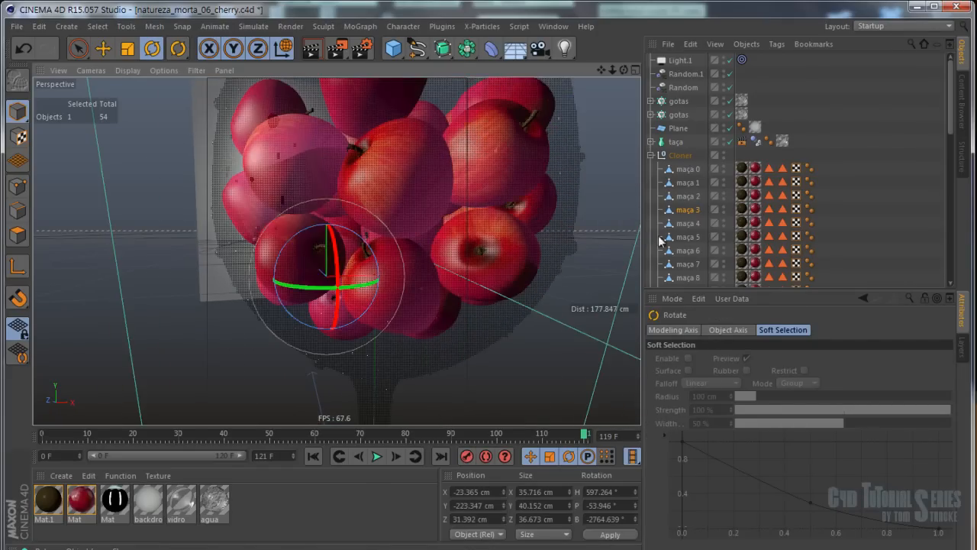
{"action": "left_click", "coordinate": [661, 239]}
{"action": "scroll", "coordinate": [661, 239], "scroll_direction": "down", "scroll_amount": 6}
{"action": "left_click", "coordinate": [663, 239]}
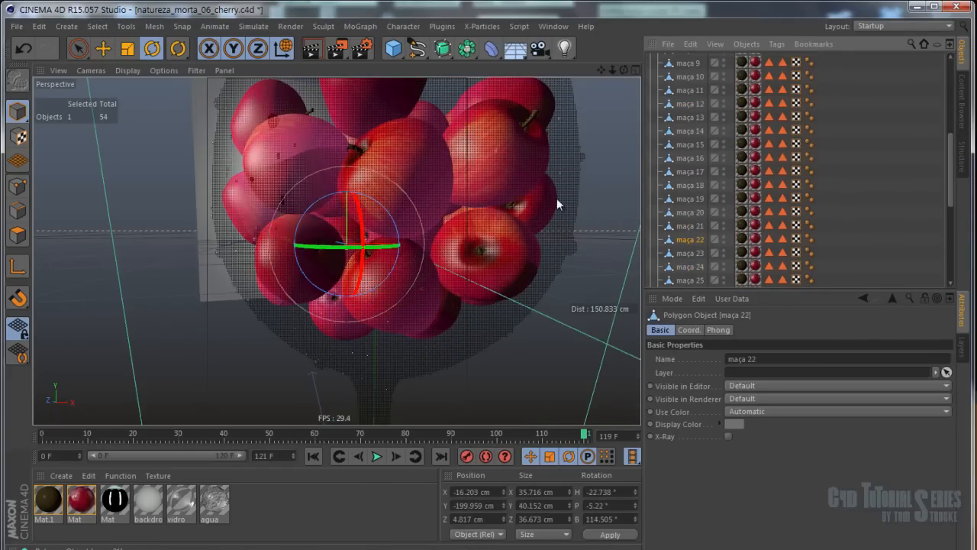
{"action": "left_click", "coordinate": [414, 169]}
{"action": "left_click", "coordinate": [414, 169]}
{"action": "left_click_drag", "start_coordinate": [381, 174], "coordinate": [403, 177]}
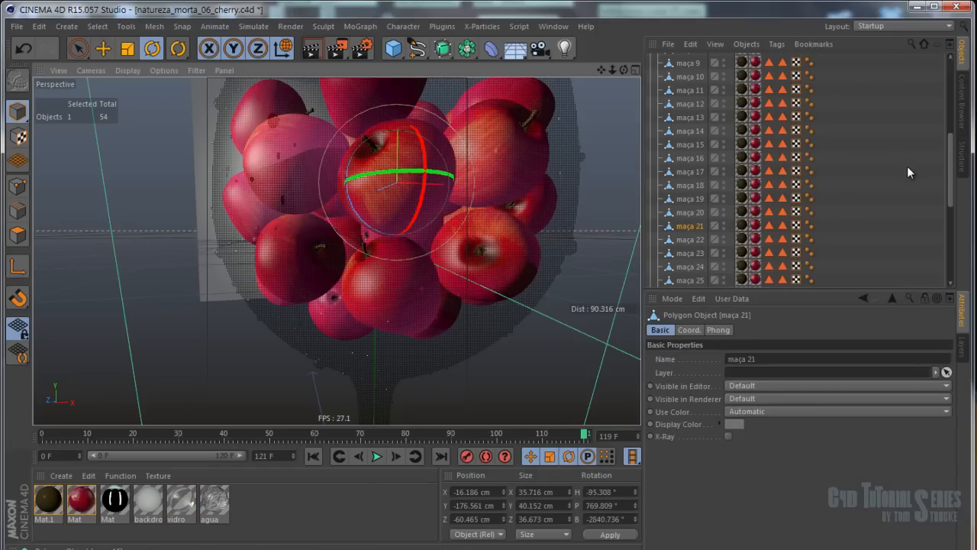
Return to the scene camera view, rotate maça 21 further to fine-tune how it faces the camera, and deselect it
{"action": "scroll", "coordinate": [907, 173], "scroll_direction": "down", "scroll_amount": 5}
{"action": "left_click", "coordinate": [730, 281]}
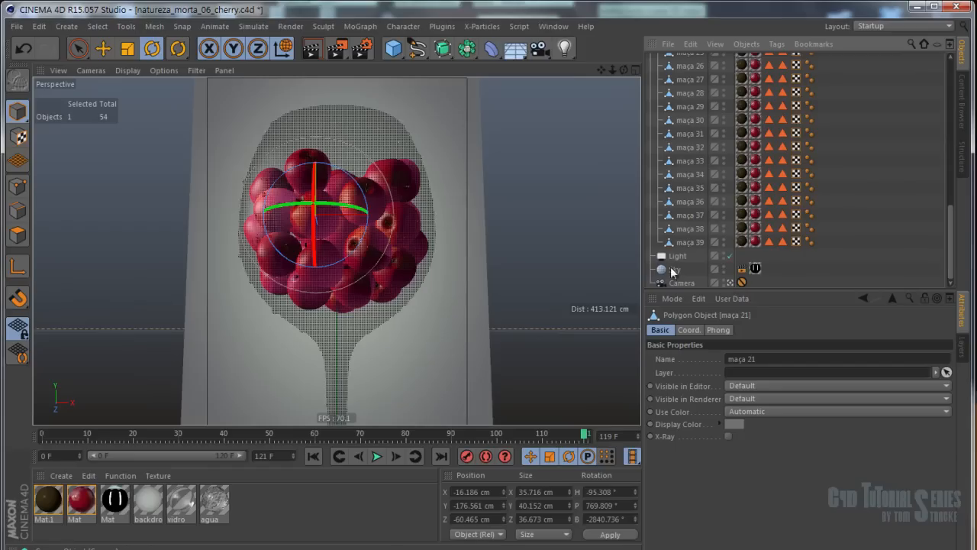
{"action": "left_click_drag", "start_coordinate": [350, 199], "coordinate": [363, 207]}
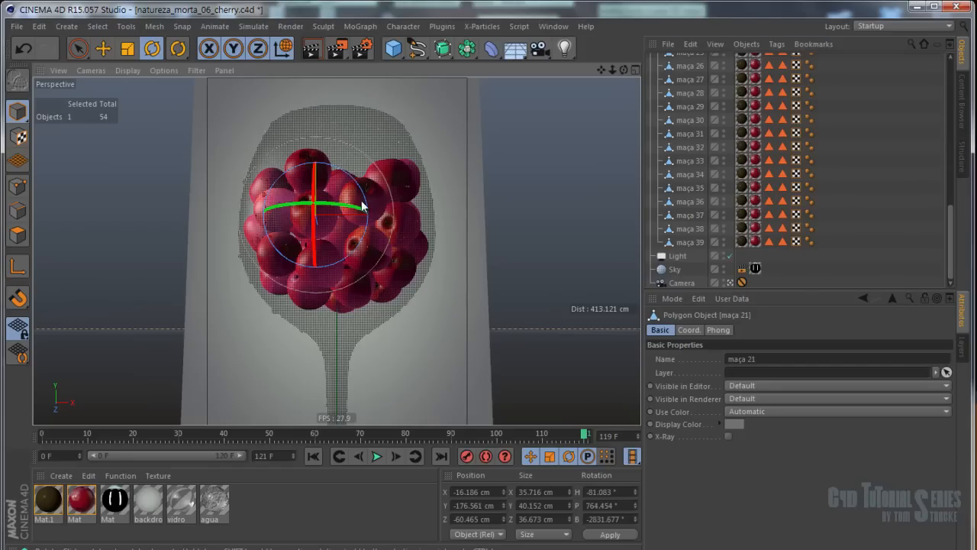
{"action": "left_click", "coordinate": [539, 194]}
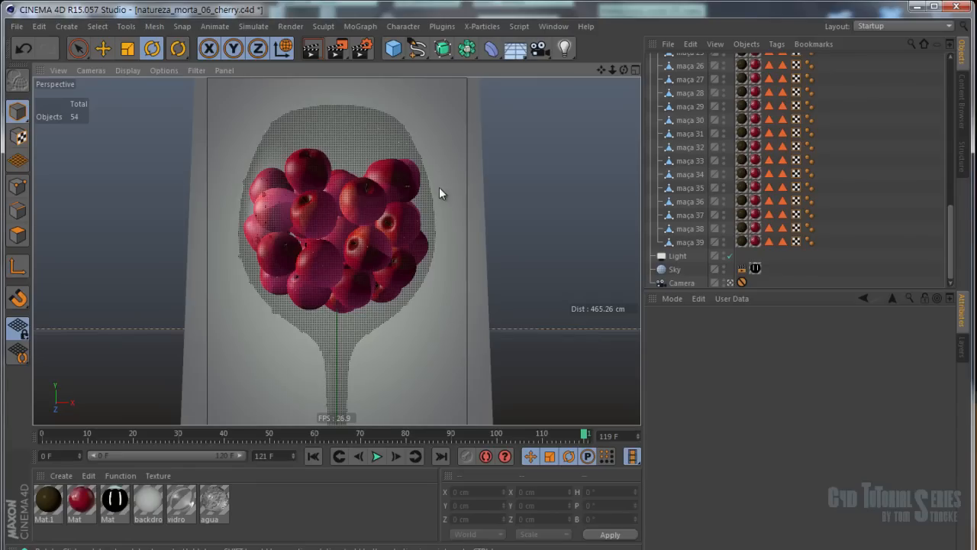
Check the mesh of maça 32 in Points mode by picking a single point, and return to Model mode
{"action": "left_click", "coordinate": [690, 147]}
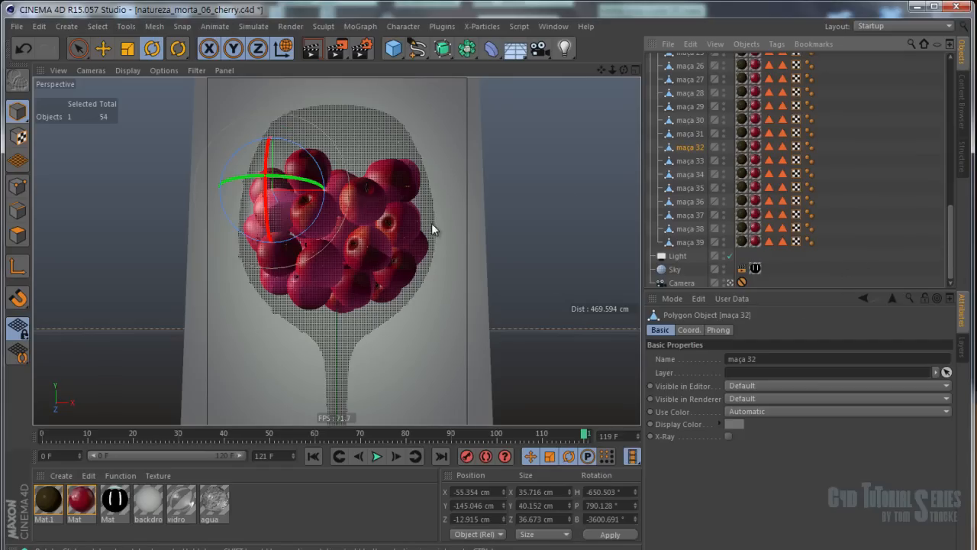
{"action": "left_click", "coordinate": [19, 187]}
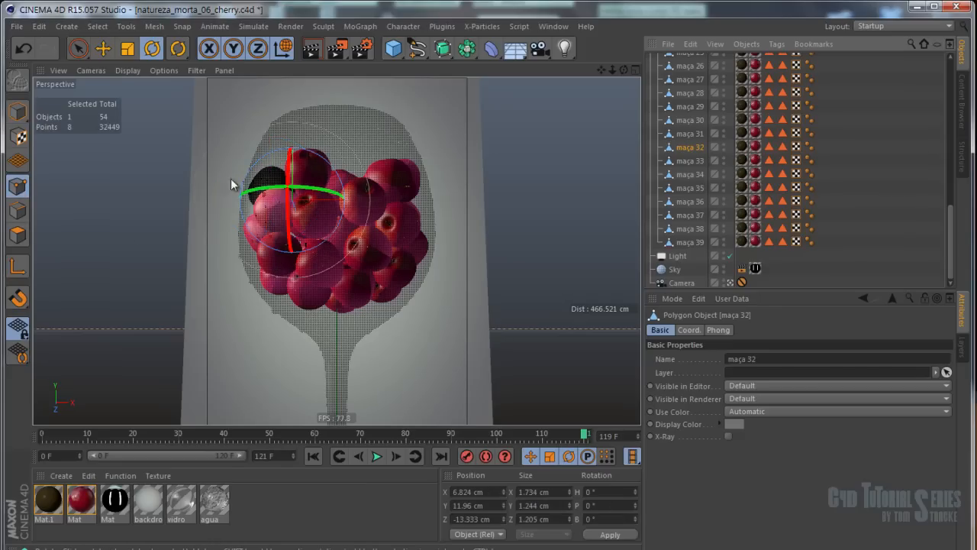
{"action": "left_click", "coordinate": [263, 160]}
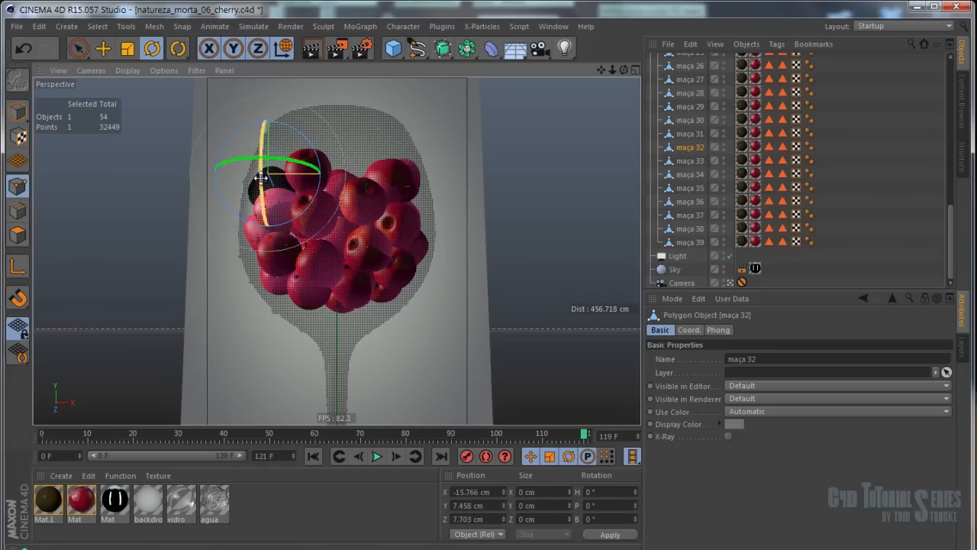
{"action": "left_click", "coordinate": [19, 134]}
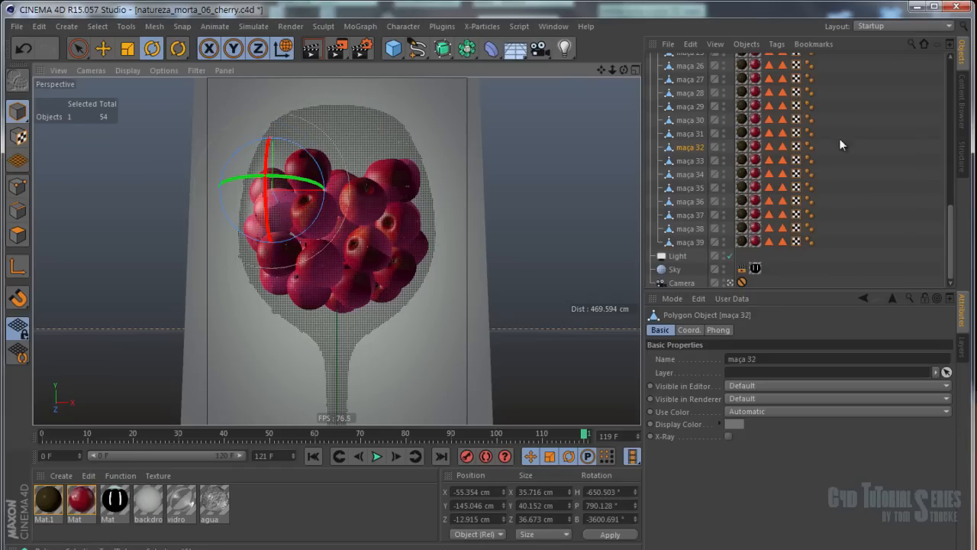
Collapse the Cloner null in the object hierarchy to hide its list of apple objects
{"action": "scroll", "coordinate": [839, 141], "scroll_direction": "up", "scroll_amount": 10}
{"action": "scroll", "coordinate": [866, 131], "scroll_direction": "down", "scroll_amount": 5}
{"action": "scroll", "coordinate": [882, 143], "scroll_direction": "up", "scroll_amount": 5}
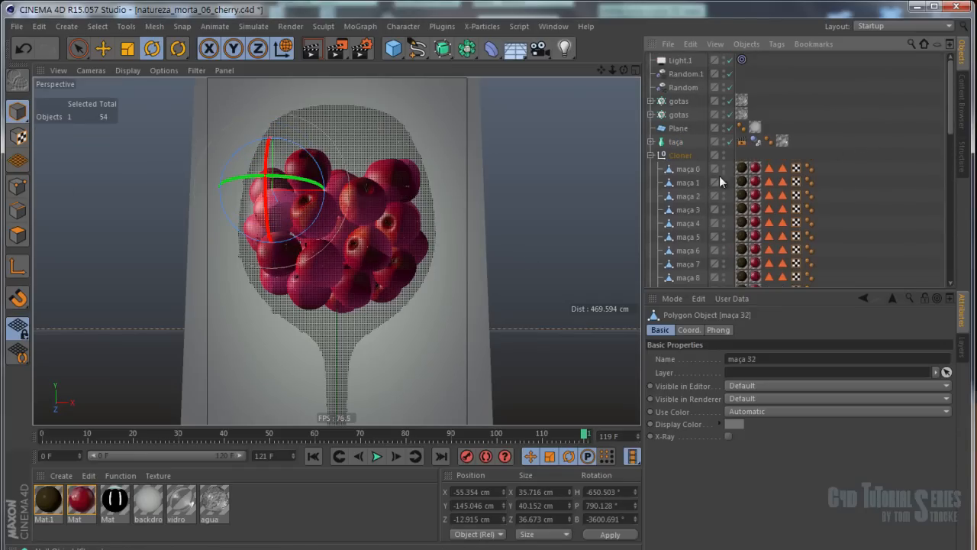
{"action": "left_click", "coordinate": [650, 155]}
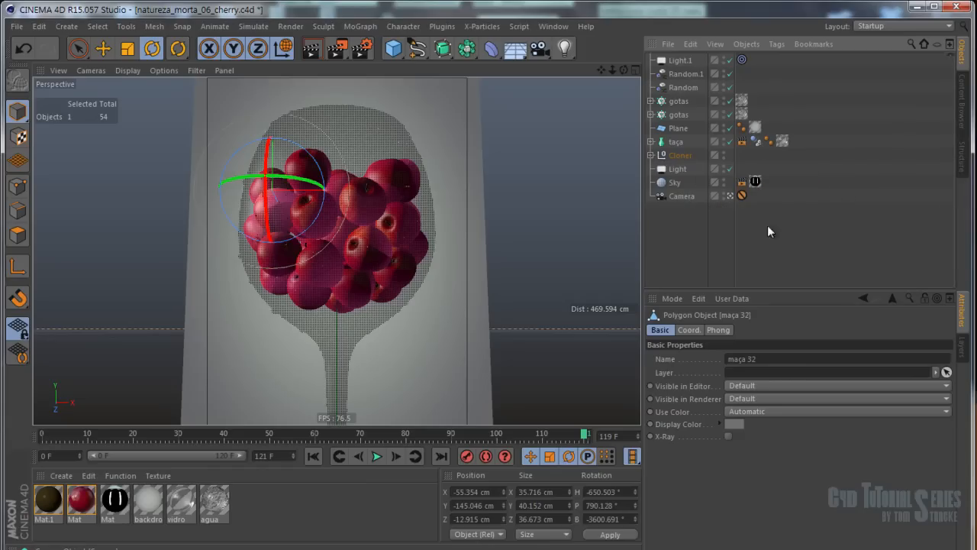
Examine the brown Mat.1 material's Color Noise shader, Specular and Bump settings, and close its editor
{"action": "double_click", "coordinate": [46, 500]}
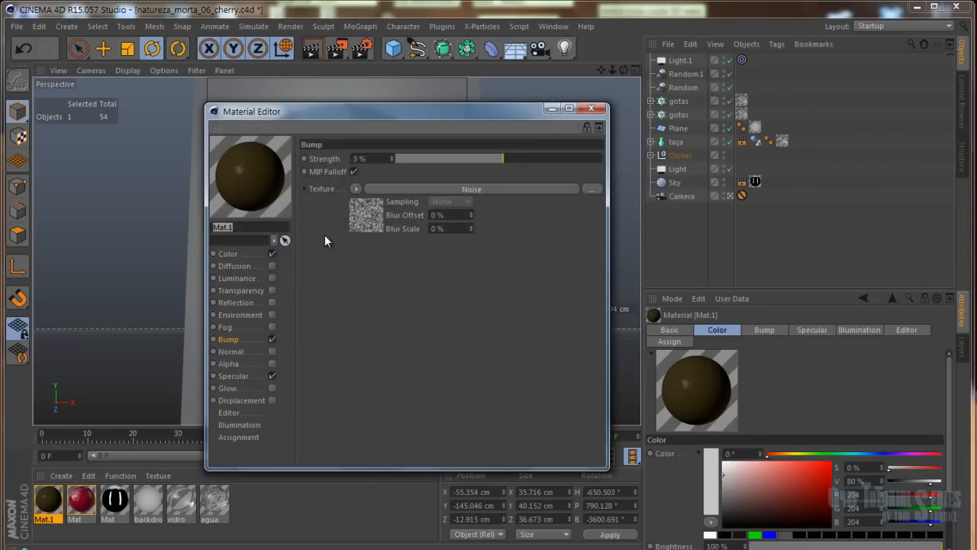
{"action": "left_click", "coordinate": [238, 255]}
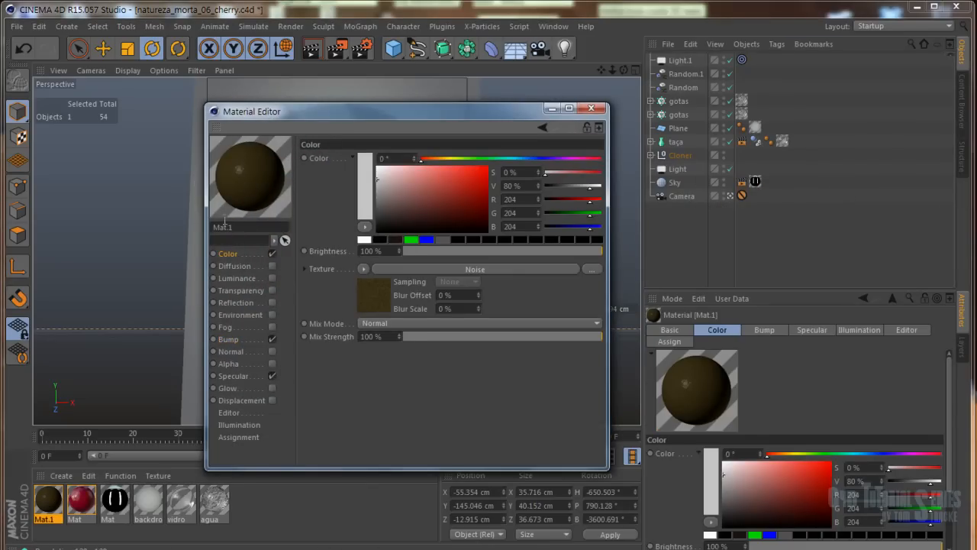
{"action": "left_click", "coordinate": [372, 293]}
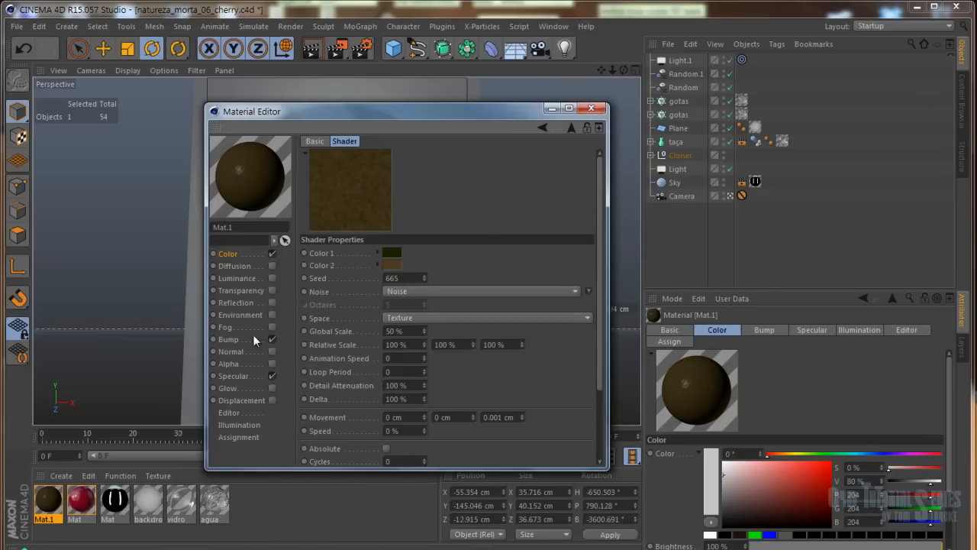
{"action": "left_click", "coordinate": [245, 377]}
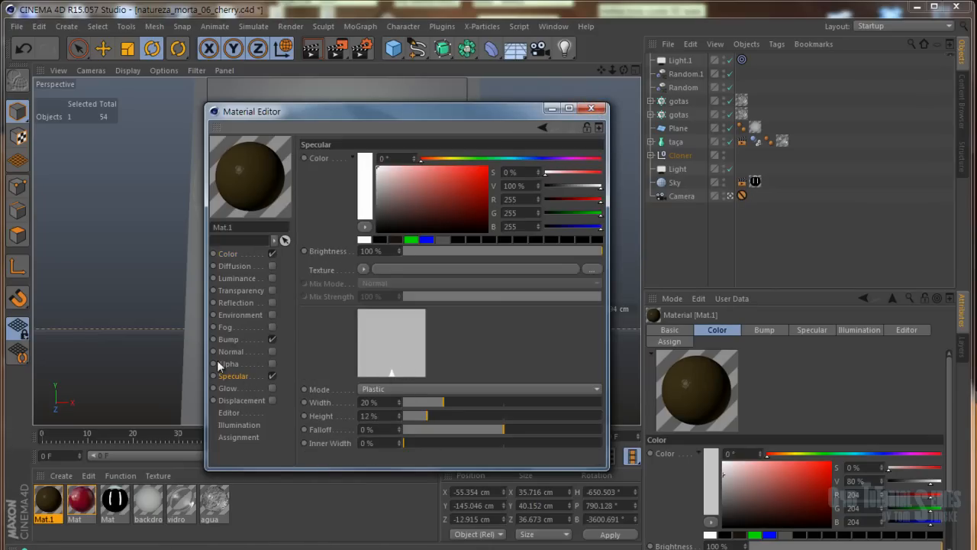
{"action": "left_click", "coordinate": [229, 339]}
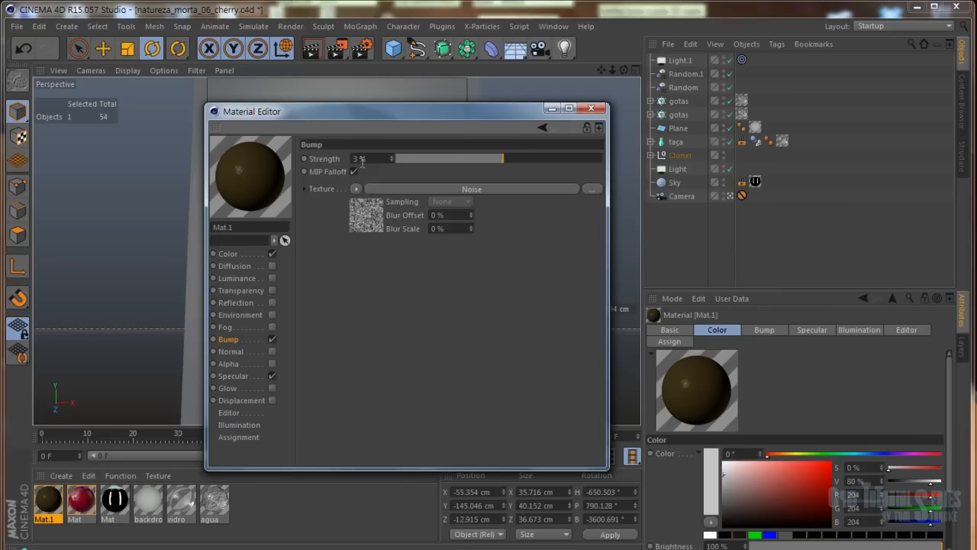
{"action": "left_click", "coordinate": [590, 109]}
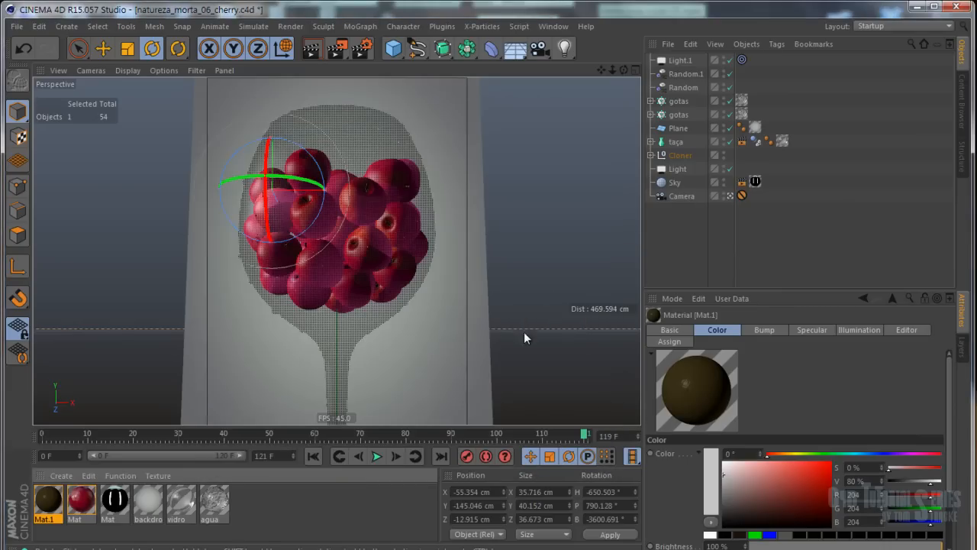
Open the red apple material Mat for editing, move its editor off the apples, and rename it Cherry
{"action": "double_click", "coordinate": [82, 518]}
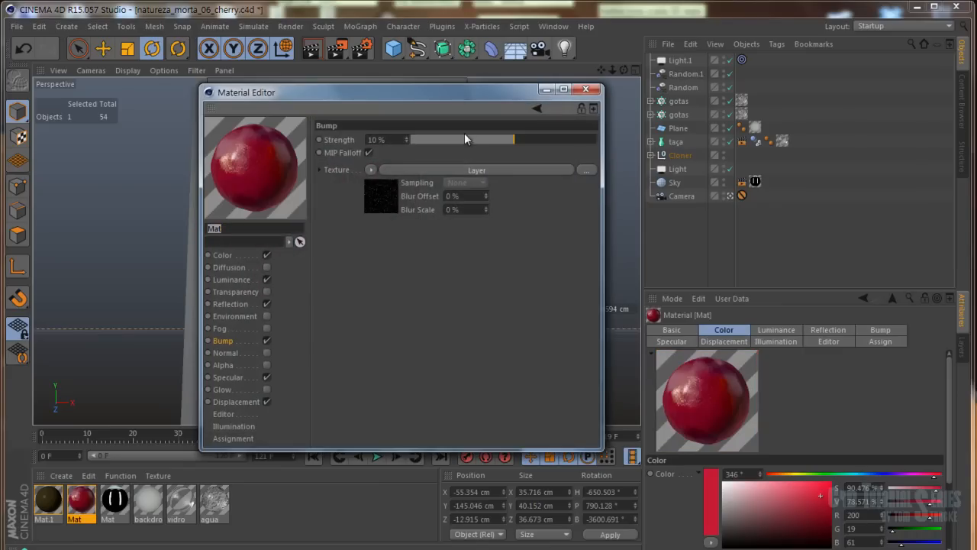
{"action": "left_click_drag", "start_coordinate": [455, 85], "coordinate": [612, 75]}
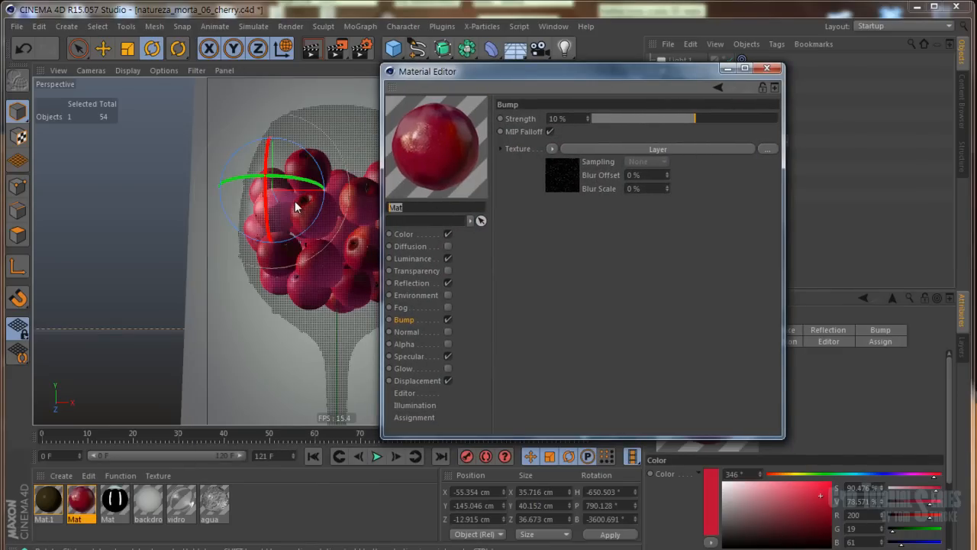
{"action": "type", "text": "Cherry"}
{"action": "key", "text": "Return"}
Examine the Cherry material's Color channel and its Filter shader's lightness, contrast and gamma adjustments over the apple texture
{"action": "left_click", "coordinate": [404, 235]}
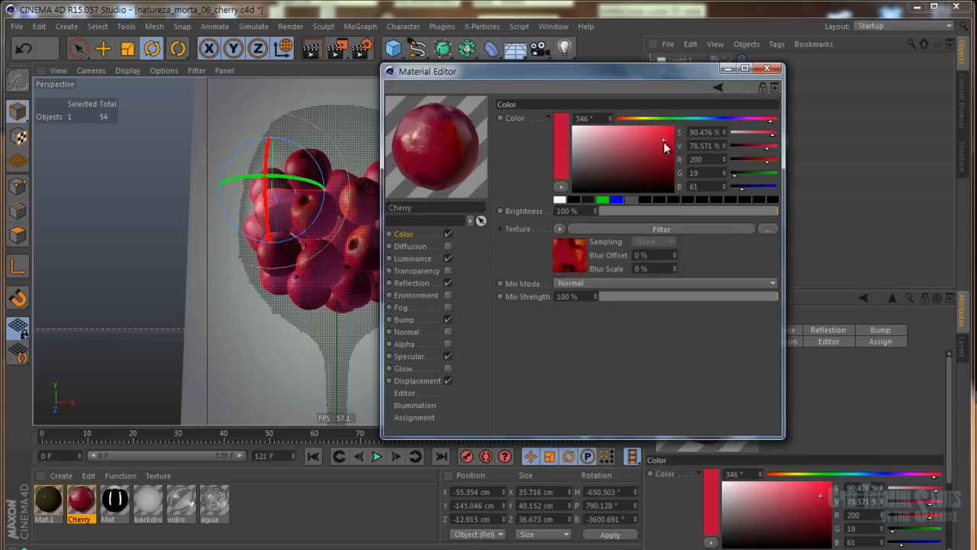
{"action": "left_click", "coordinate": [577, 252]}
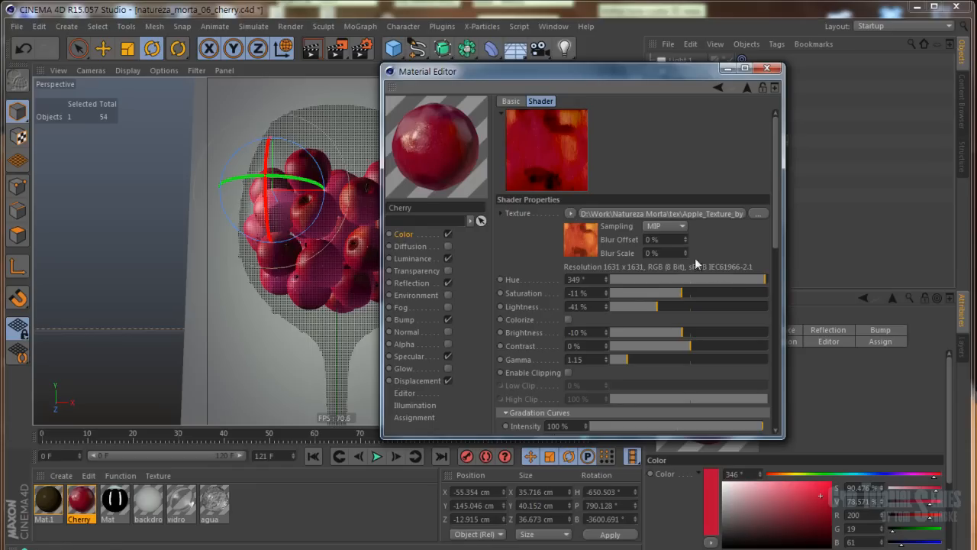
{"action": "left_click_drag", "start_coordinate": [652, 307], "coordinate": [658, 306]}
{"action": "left_click", "coordinate": [687, 346]}
{"action": "left_click_drag", "start_coordinate": [628, 360], "coordinate": [643, 362]}
Inspect the Cherry material's Luminance Layer shader and toggle the Luminance channel off and on to compare the apples' appearance
{"action": "left_click", "coordinate": [416, 259]}
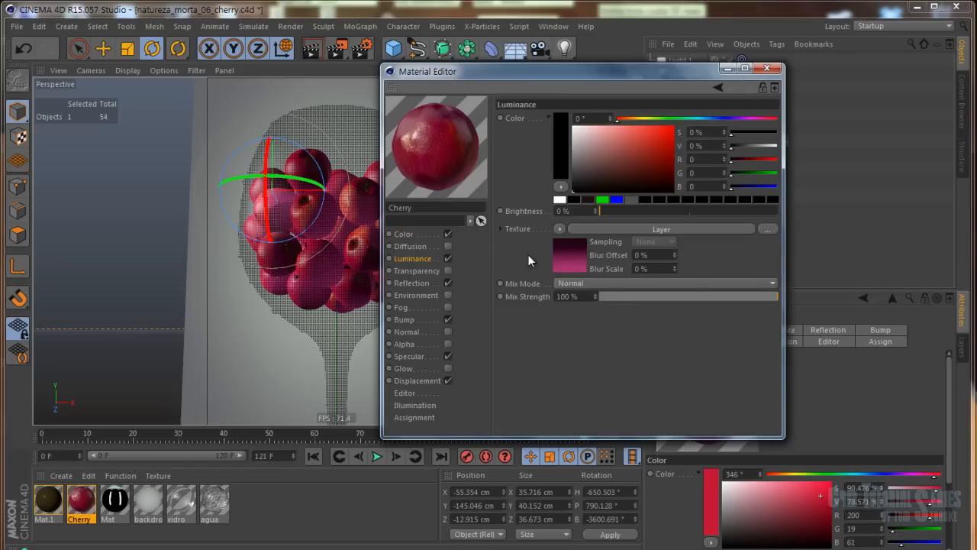
{"action": "left_click", "coordinate": [576, 255]}
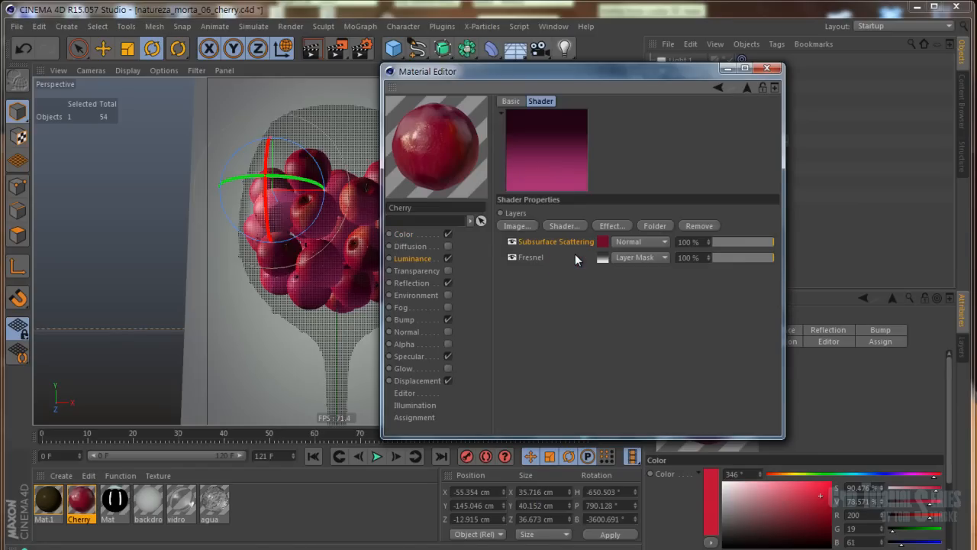
{"action": "left_click", "coordinate": [448, 261]}
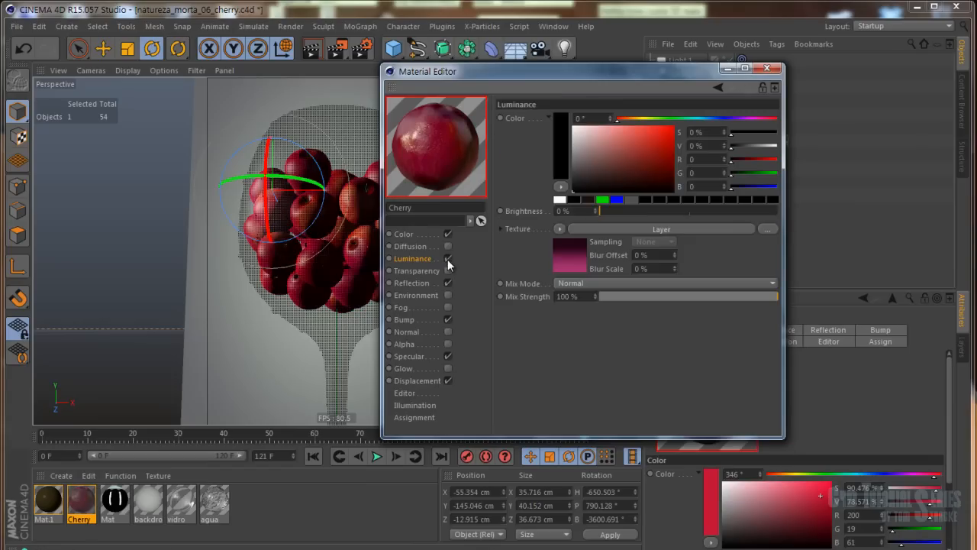
{"action": "left_click", "coordinate": [448, 260]}
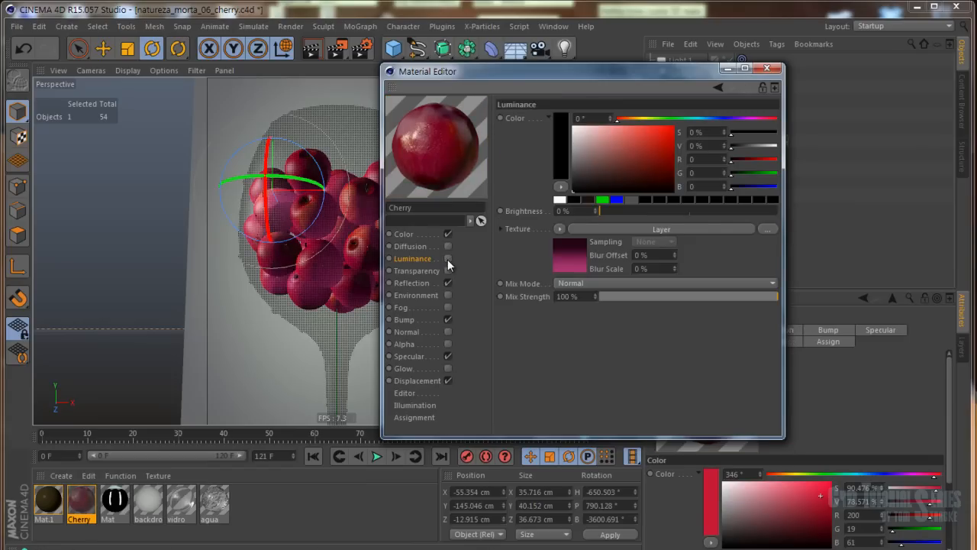
{"action": "left_click", "coordinate": [448, 260]}
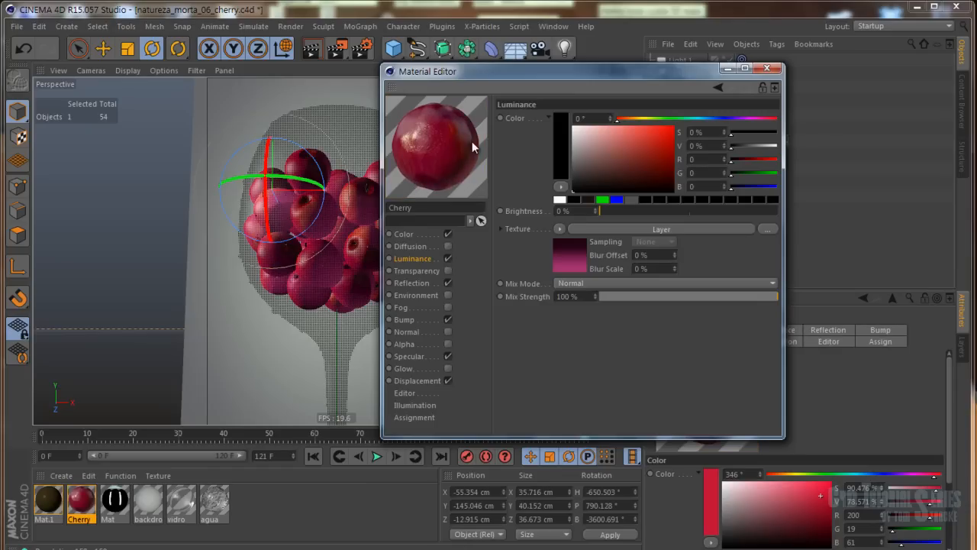
Examine the gradient of the Fresnel layer mask in the Luminance Layer shader, and return to the layer list
{"action": "left_click", "coordinate": [576, 262]}
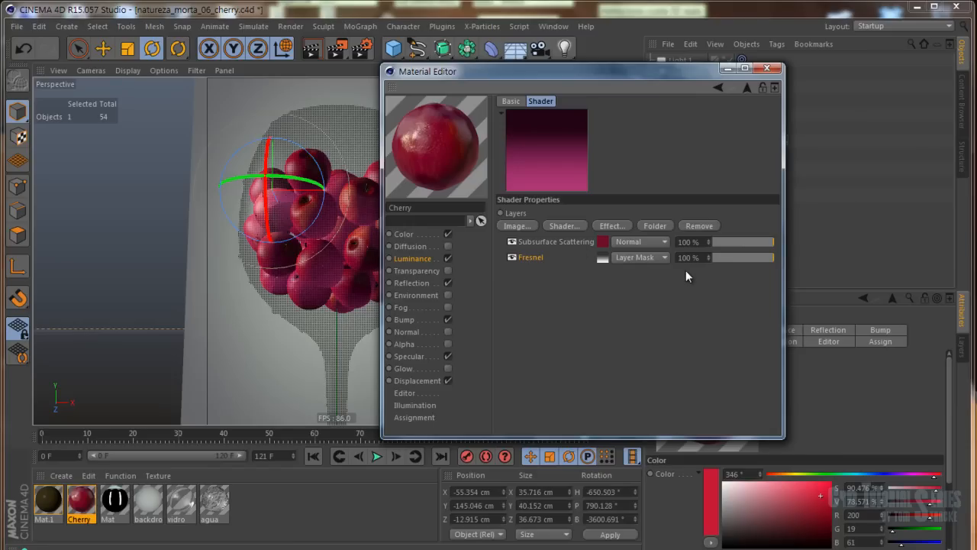
{"action": "left_click", "coordinate": [596, 259]}
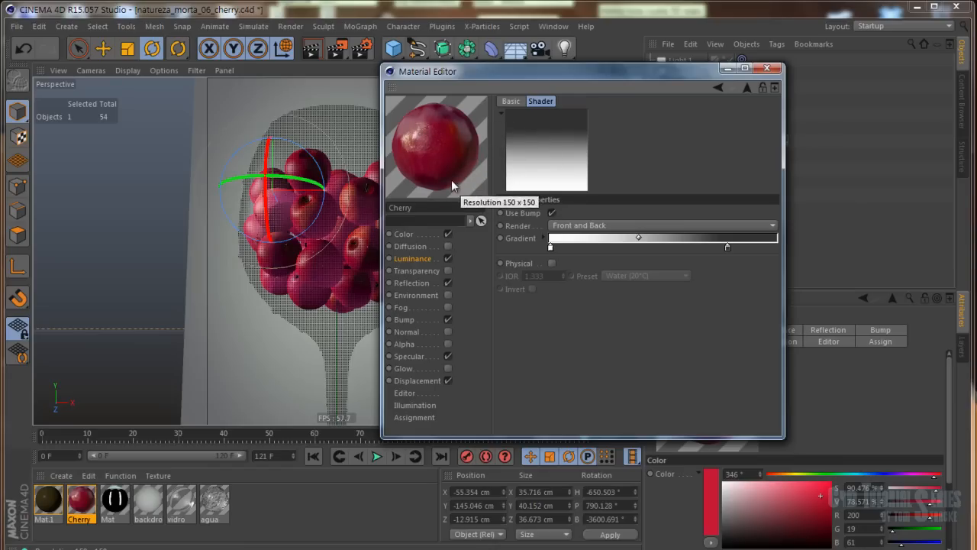
{"action": "left_click", "coordinate": [746, 87]}
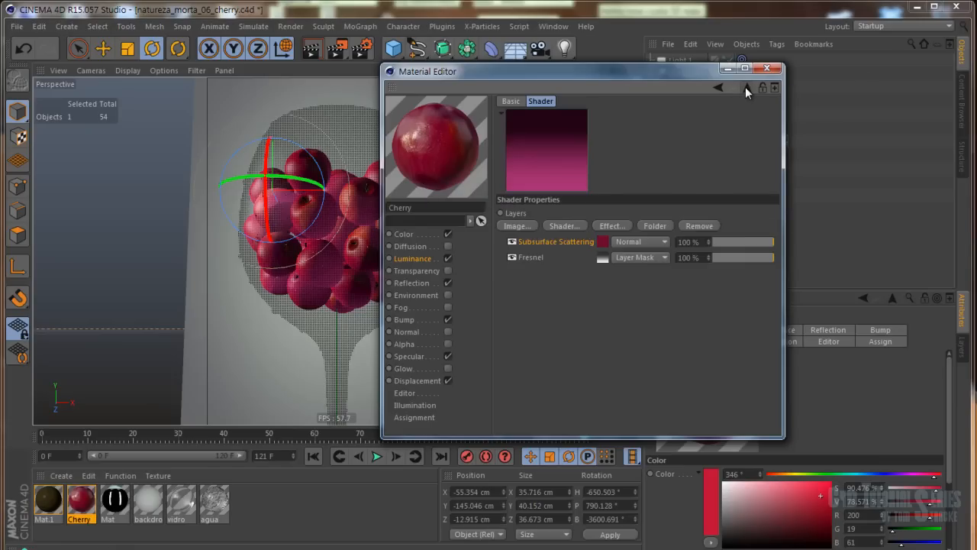
Inspect the Subsurface Scattering layer's color and path length settings and look through its presets, keeping Custom
{"action": "left_click", "coordinate": [608, 244]}
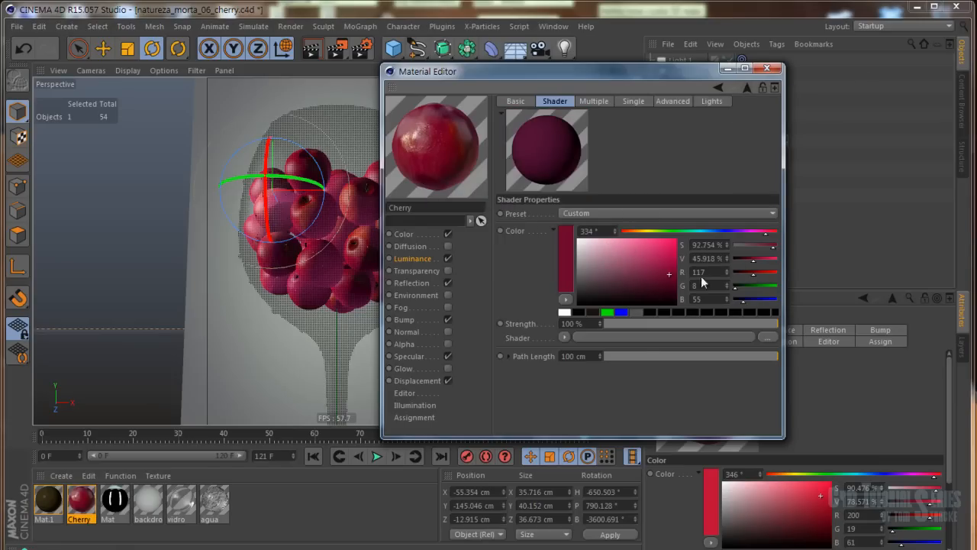
{"action": "left_click", "coordinate": [634, 211]}
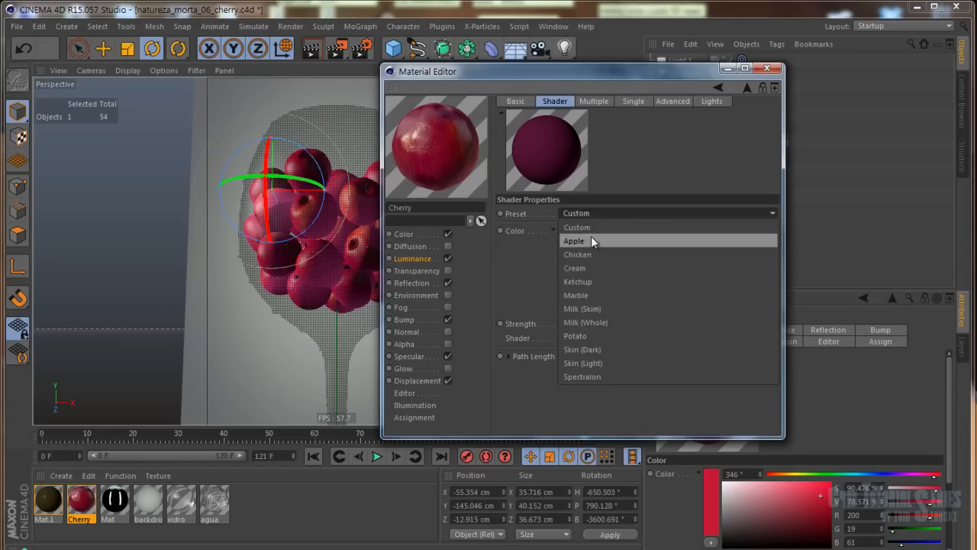
{"action": "left_click", "coordinate": [560, 241]}
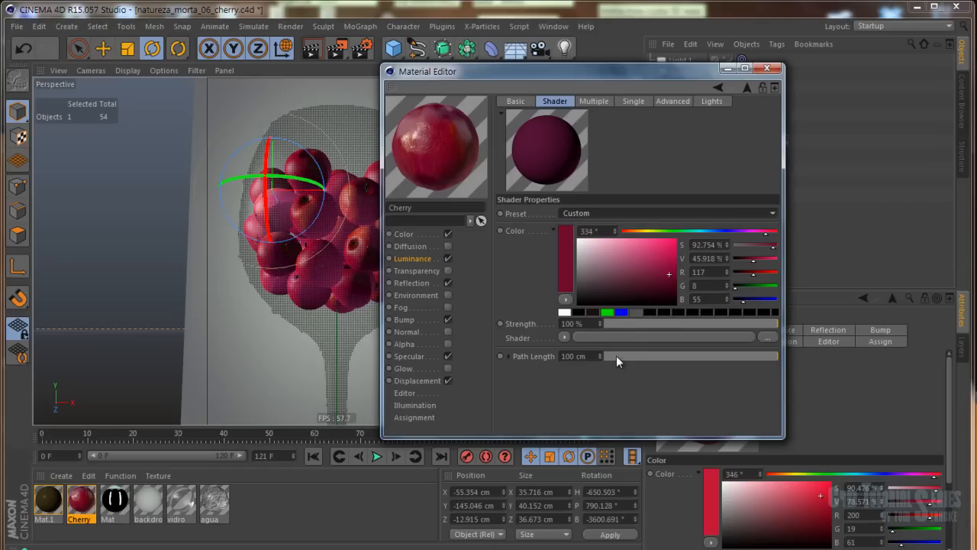
Inspect the Subsurface Scattering shader's path length and the smoothing in its Multiple Diffuse settings
{"action": "left_click", "coordinate": [584, 357]}
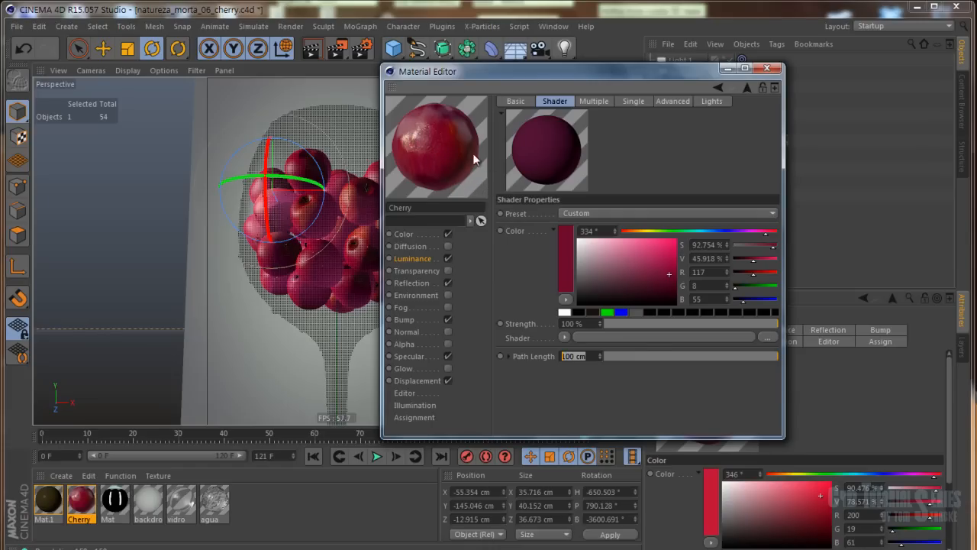
{"action": "left_click_drag", "start_coordinate": [591, 358], "coordinate": [553, 357]}
{"action": "left_click", "coordinate": [596, 102]}
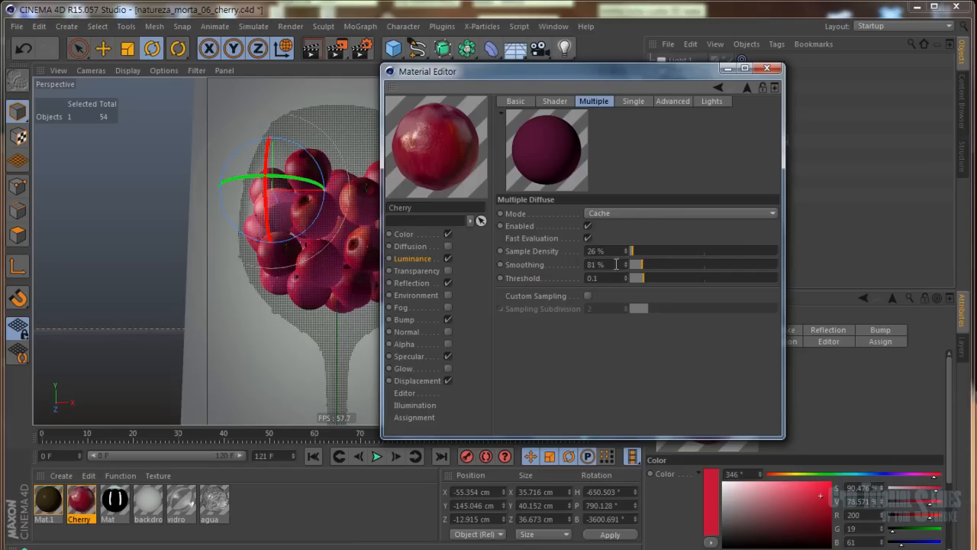
{"action": "double_click", "coordinate": [590, 264]}
{"action": "left_click_drag", "start_coordinate": [611, 266], "coordinate": [555, 266]}
Review the Subsurface Scattering shader's Single, Advanced and Lights settings, including the index of refraction, and go back to its basic properties
{"action": "left_click", "coordinate": [633, 101]}
{"action": "left_click", "coordinate": [673, 101]}
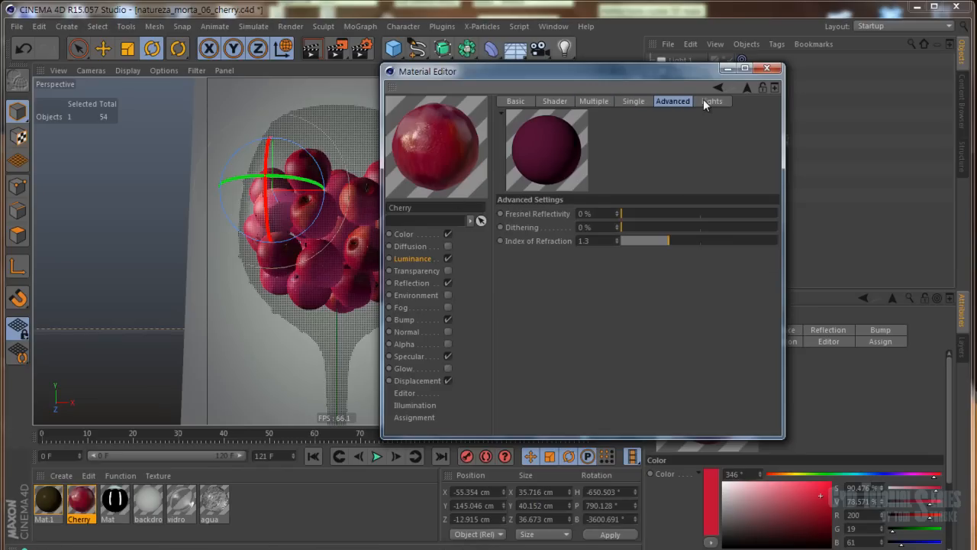
{"action": "double_click", "coordinate": [585, 240]}
{"action": "left_click", "coordinate": [711, 103]}
{"action": "left_click", "coordinate": [683, 103]}
{"action": "left_click", "coordinate": [620, 104]}
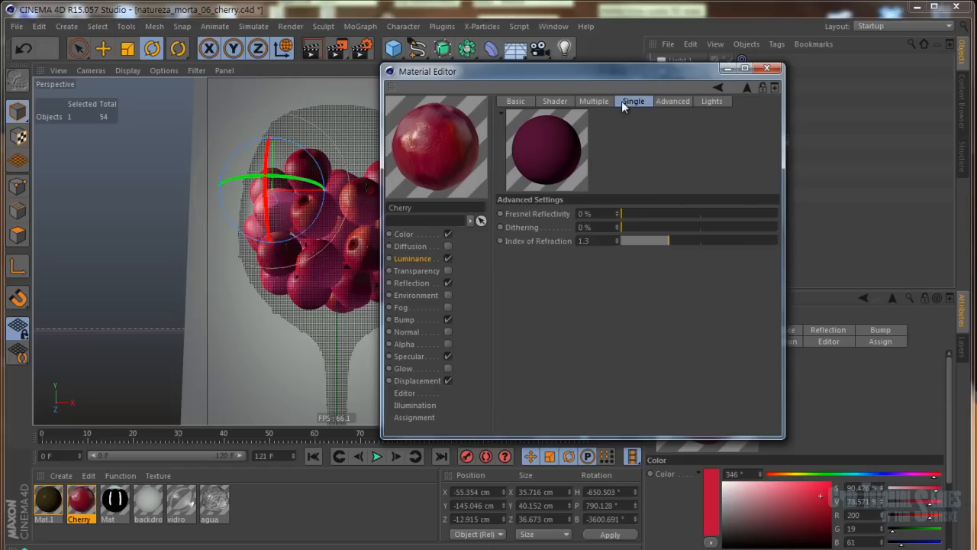
{"action": "left_click", "coordinate": [601, 107]}
{"action": "left_click", "coordinate": [565, 105]}
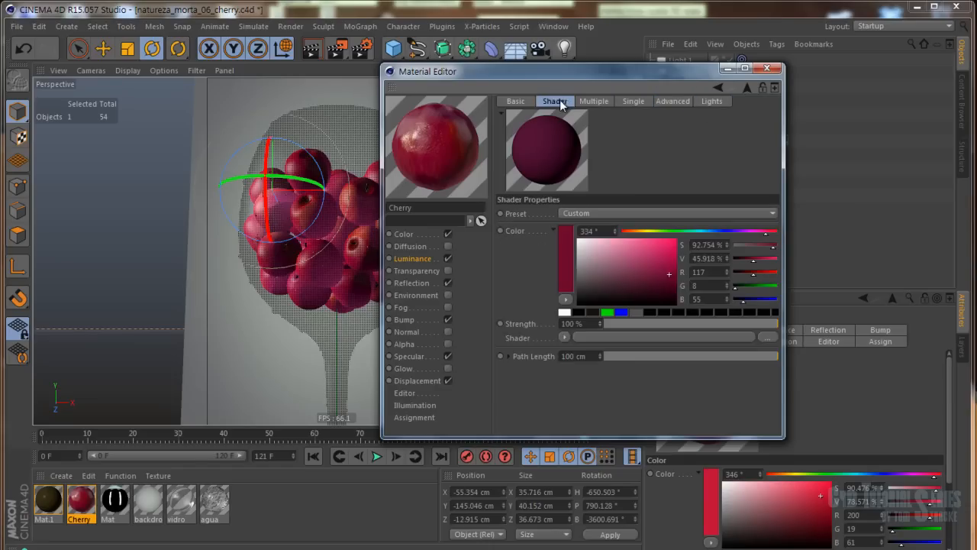
{"action": "left_click", "coordinate": [522, 103]}
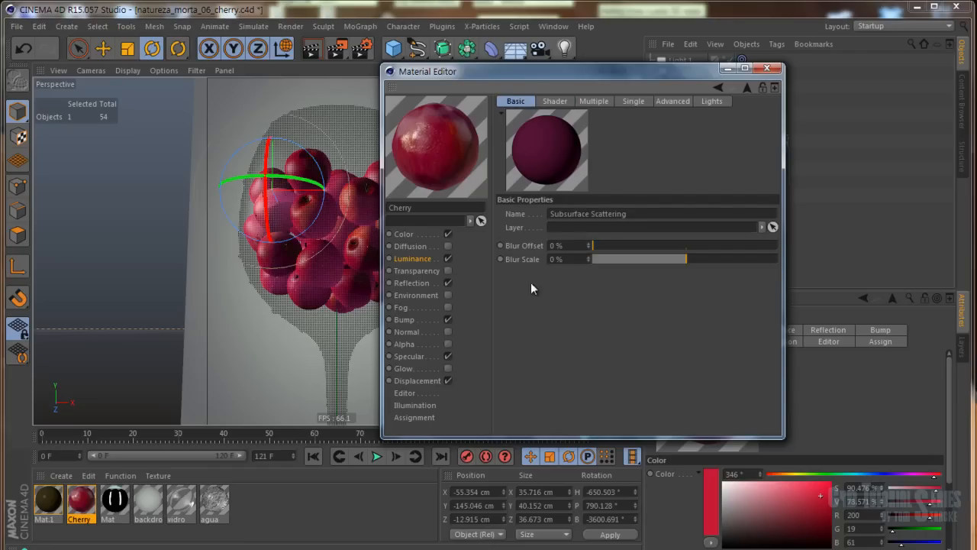
Examine the Cherry material's Reflection channel and open the layer list of its Layer texture
{"action": "left_click", "coordinate": [410, 283]}
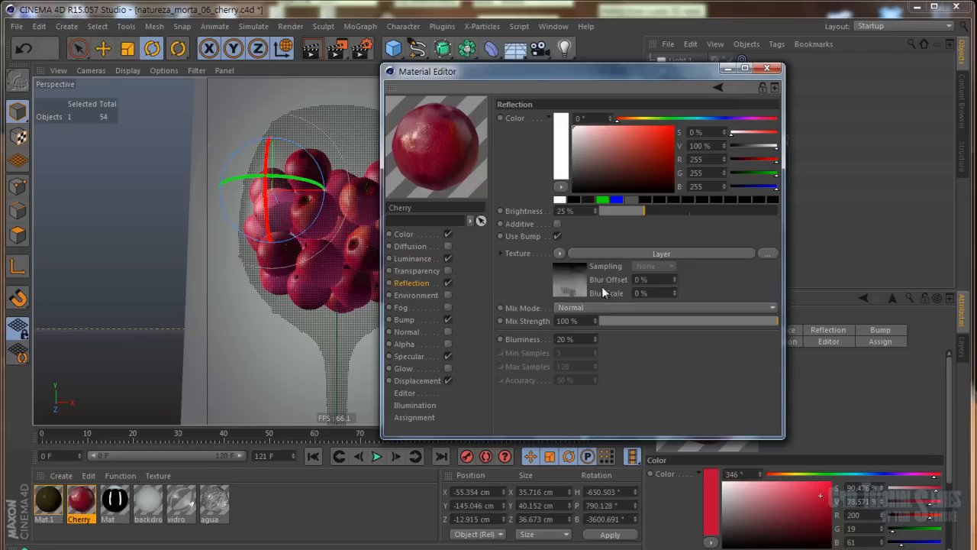
{"action": "left_click", "coordinate": [568, 284]}
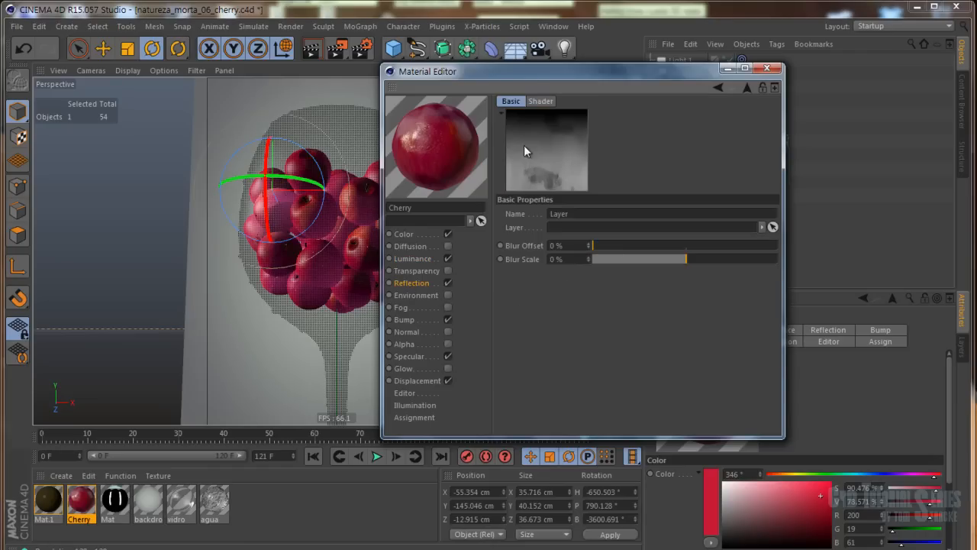
{"action": "left_click", "coordinate": [418, 284]}
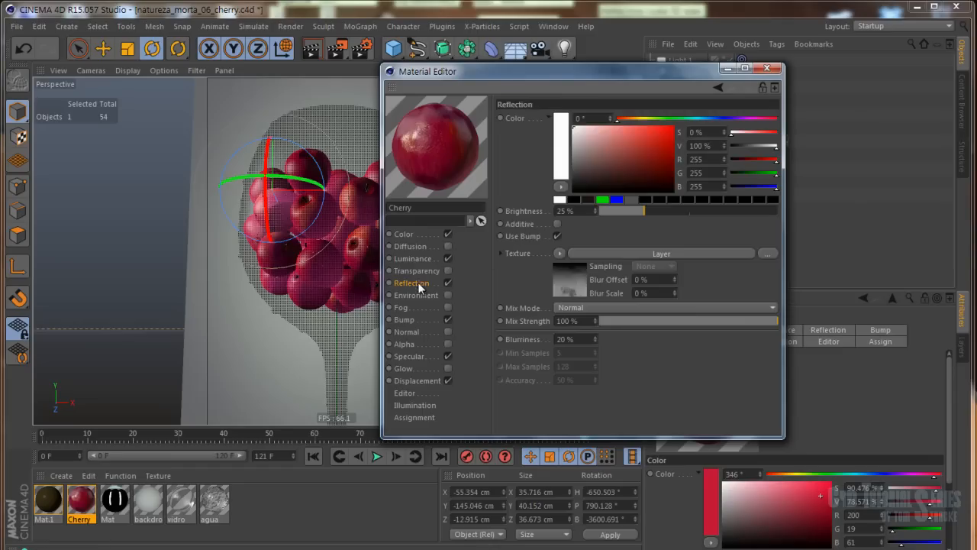
{"action": "left_click", "coordinate": [582, 288]}
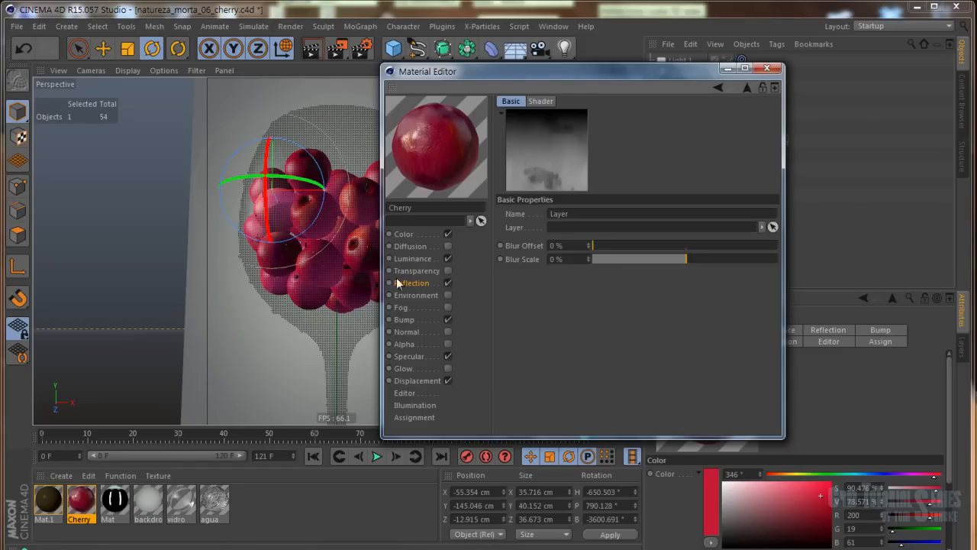
{"action": "left_click", "coordinate": [402, 283]}
{"action": "left_click", "coordinate": [617, 254]}
{"action": "left_click", "coordinate": [538, 101]}
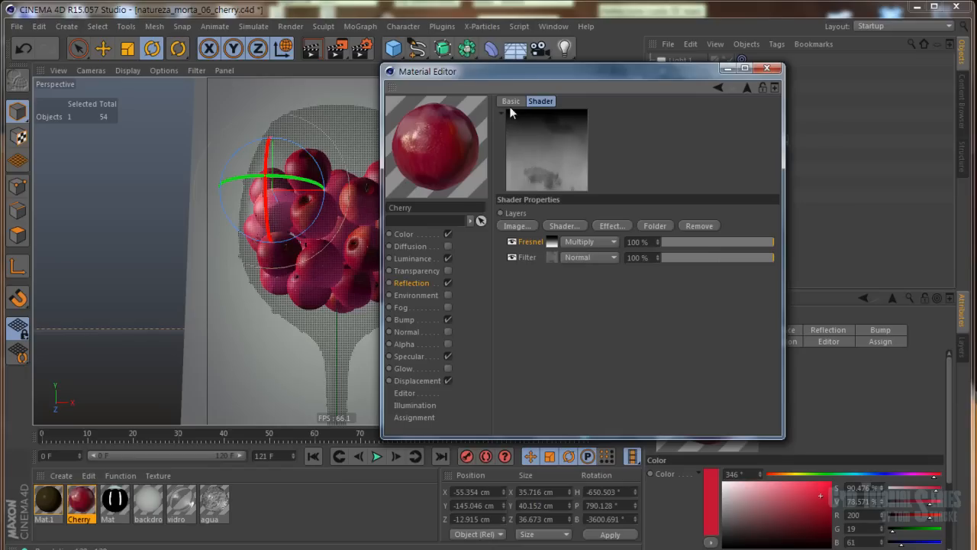
Toggle the Fresnel layer in the Reflection Layer shader off and on to compare the reflections, and check the Filter layer
{"action": "left_click", "coordinate": [513, 241]}
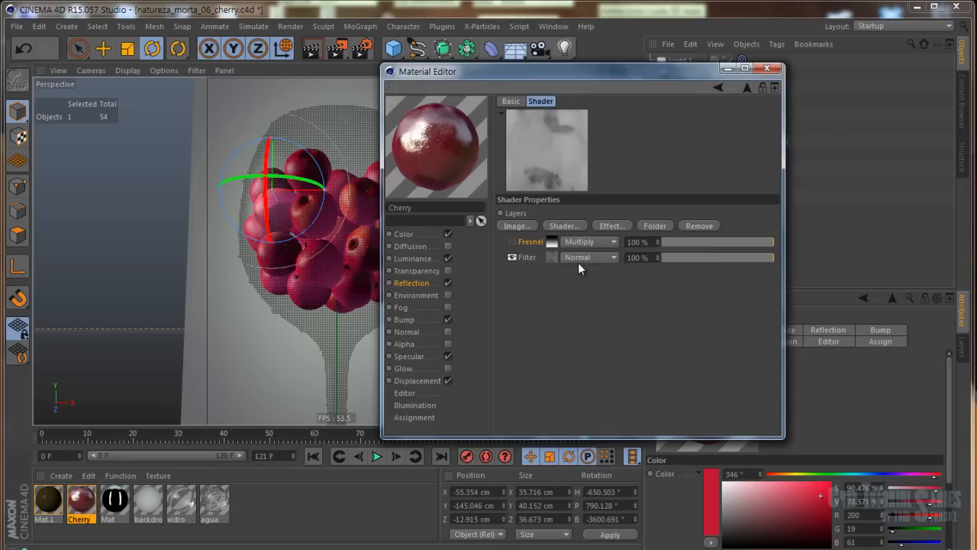
{"action": "left_click", "coordinate": [553, 258]}
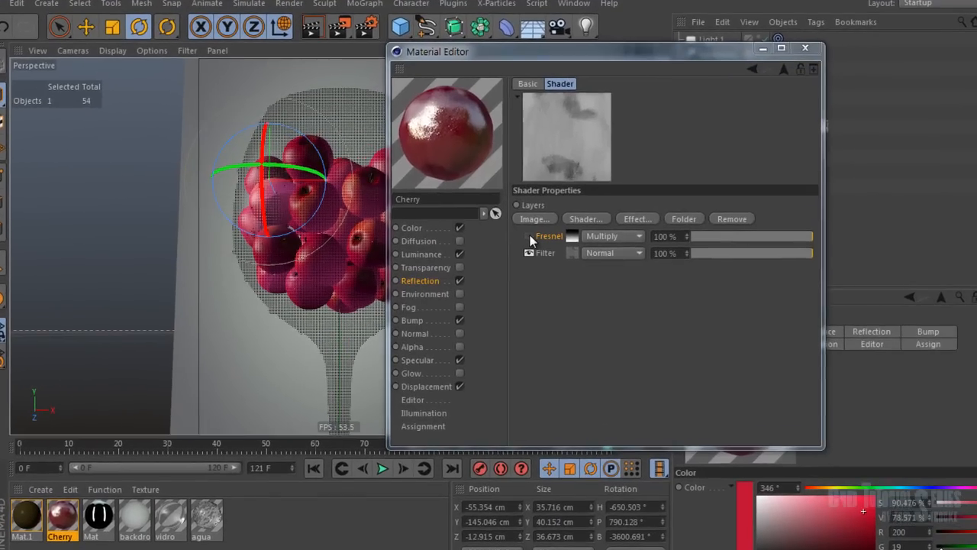
{"action": "left_click", "coordinate": [529, 237]}
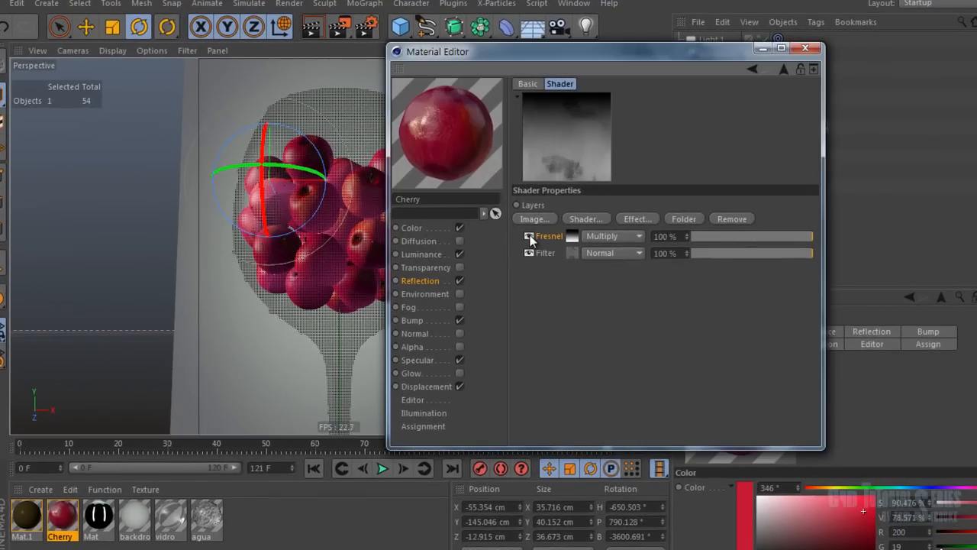
{"action": "left_click", "coordinate": [529, 236]}
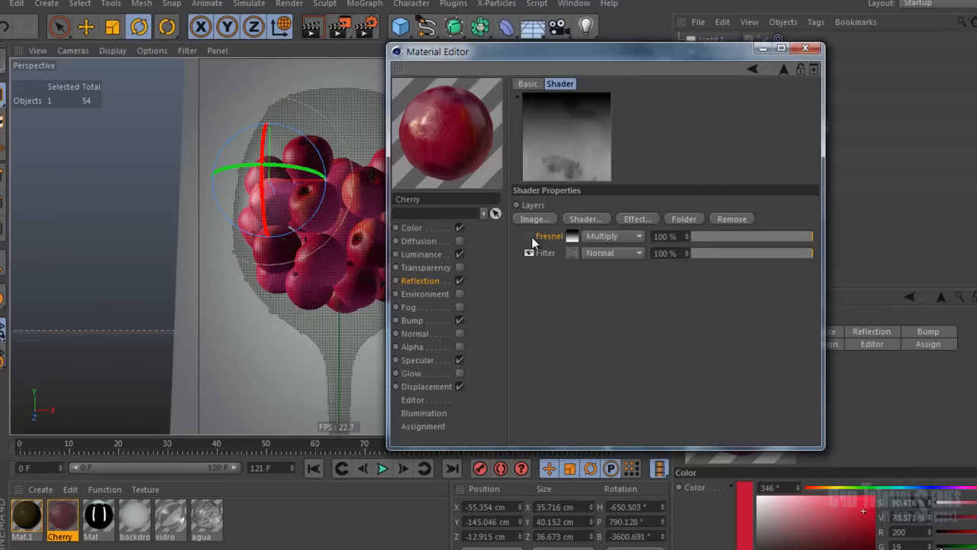
{"action": "left_click", "coordinate": [529, 237]}
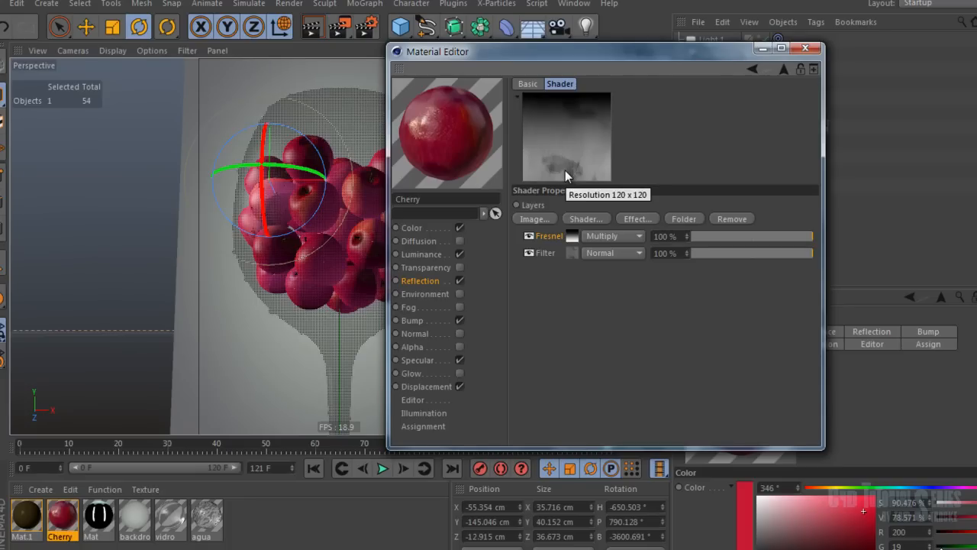
Inspect the Bump channel's strength and Layer shader, hiding and showing the Noise layer to compare the texture
{"action": "left_click", "coordinate": [425, 323]}
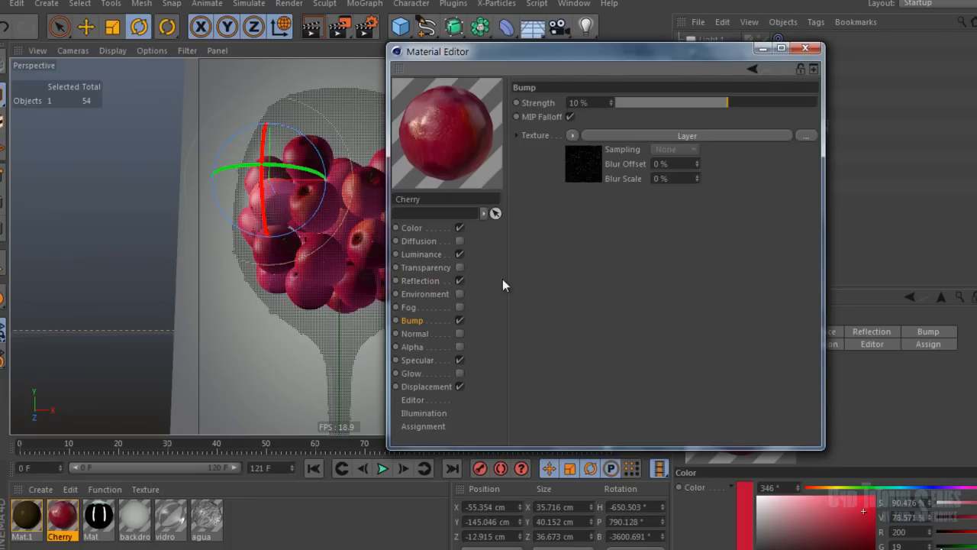
{"action": "left_click", "coordinate": [588, 101]}
{"action": "left_click", "coordinate": [582, 162]}
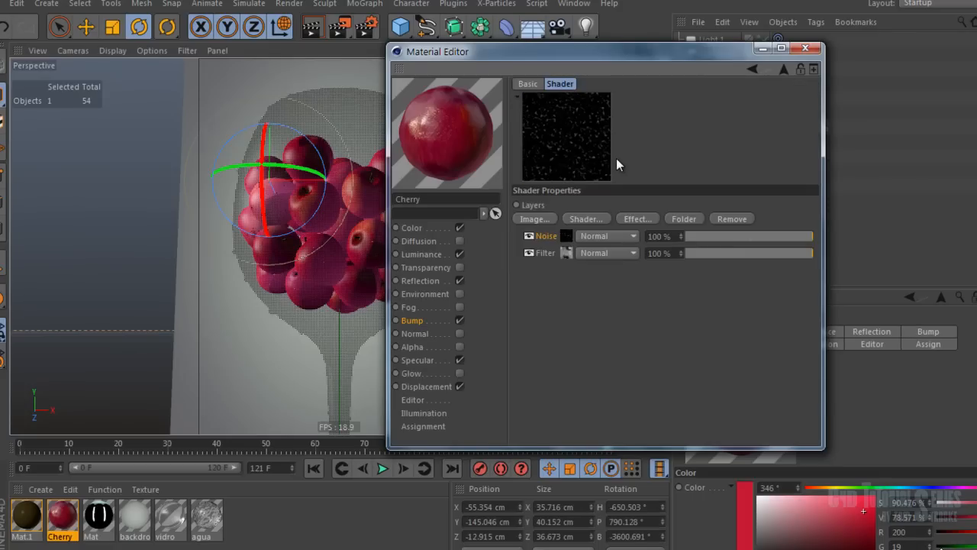
{"action": "left_click", "coordinate": [529, 236]}
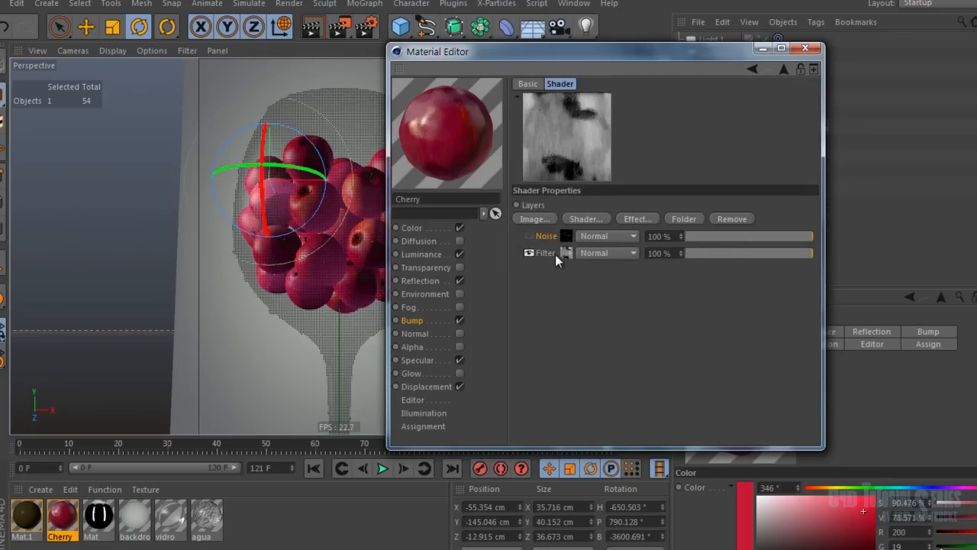
{"action": "left_click", "coordinate": [529, 236]}
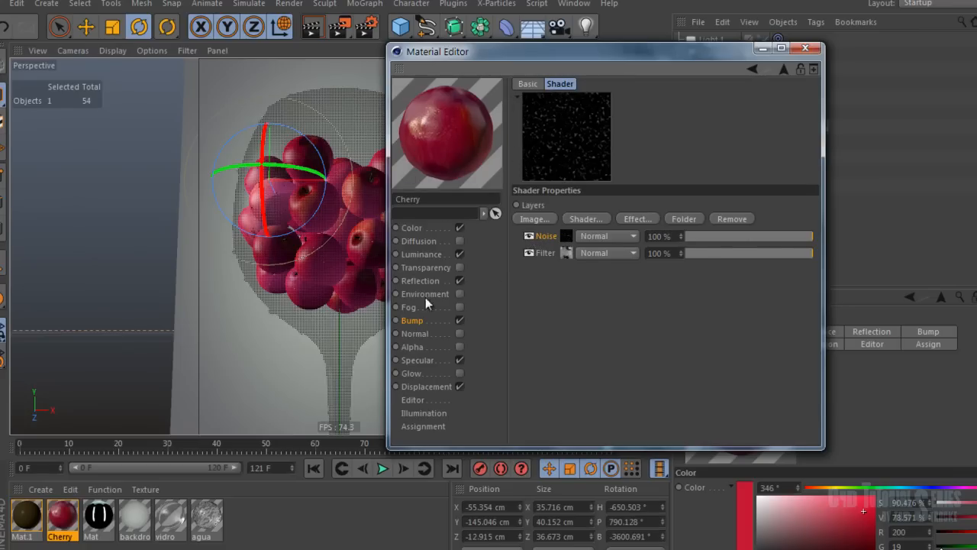
Examine the Noise settings of the Bump layer and the Cherry material's Specular channel
{"action": "left_click", "coordinate": [565, 236]}
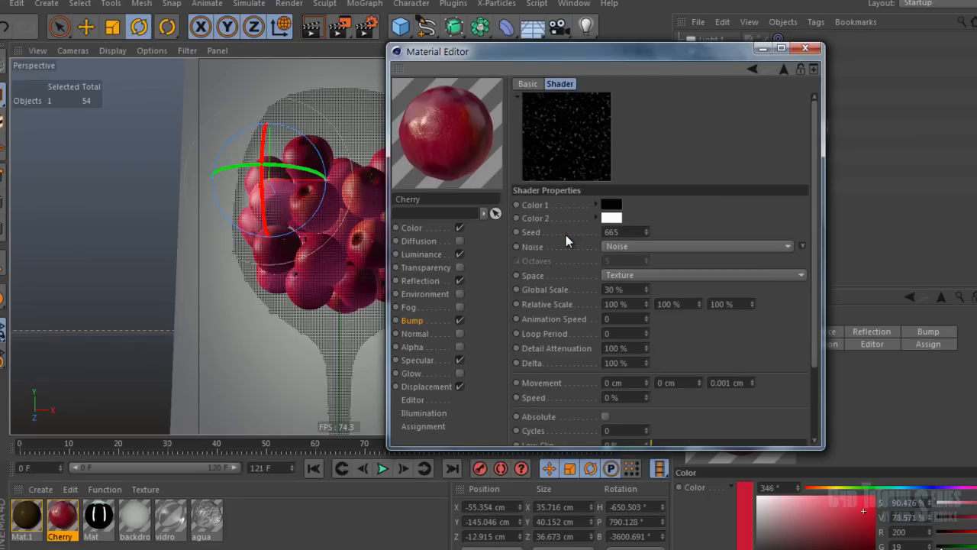
{"action": "scroll", "coordinate": [752, 340], "scroll_direction": "down", "scroll_amount": 2}
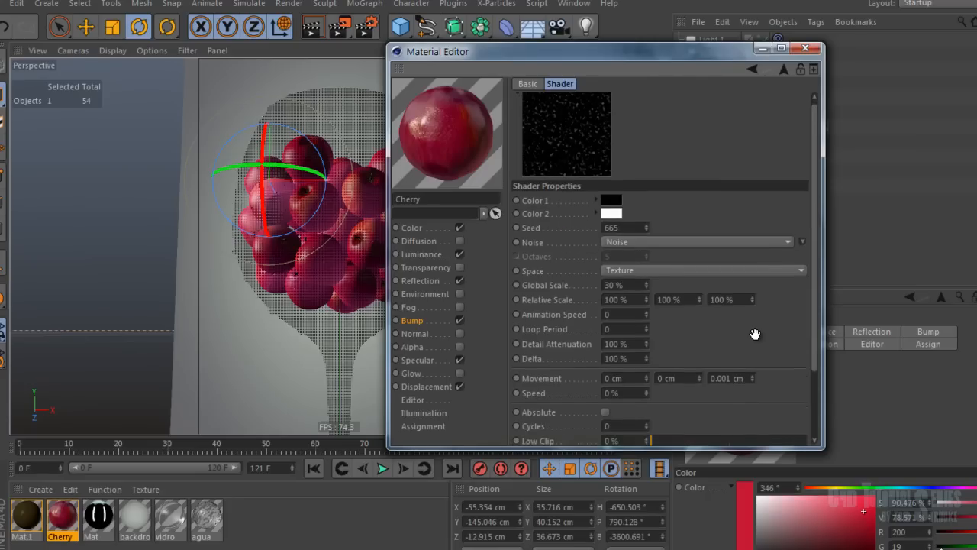
{"action": "left_click_drag", "start_coordinate": [758, 340], "coordinate": [772, 301]}
{"action": "left_click", "coordinate": [412, 348]}
{"action": "left_click", "coordinate": [416, 358]}
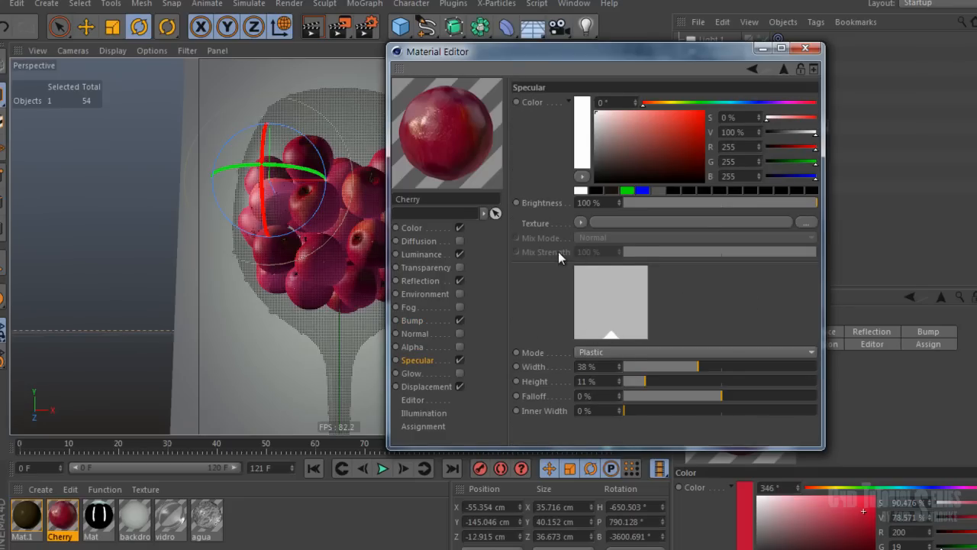
Examine the Displacement channel's strength and height, with the Material Editor moved clear of the apples in the viewport
{"action": "left_click", "coordinate": [429, 387]}
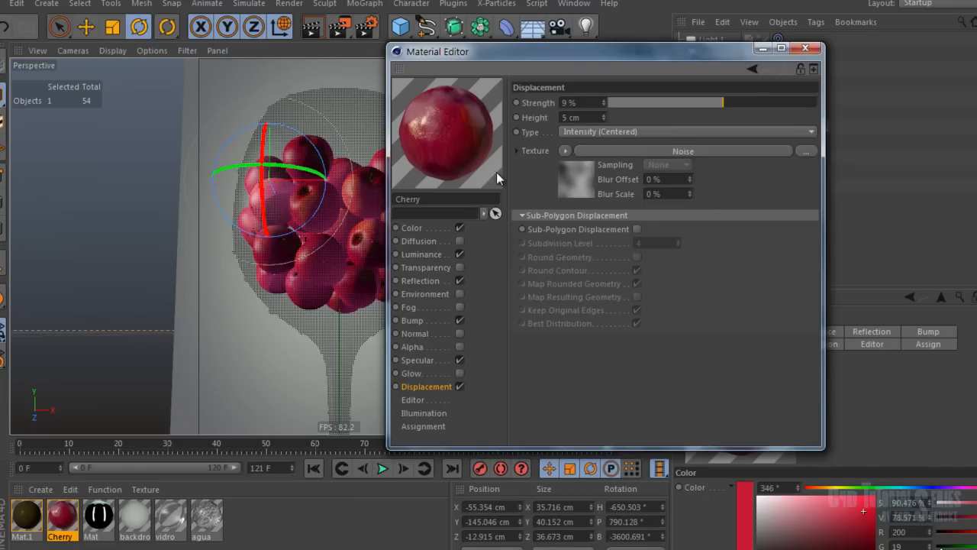
{"action": "left_click_drag", "start_coordinate": [517, 56], "coordinate": [544, 177]}
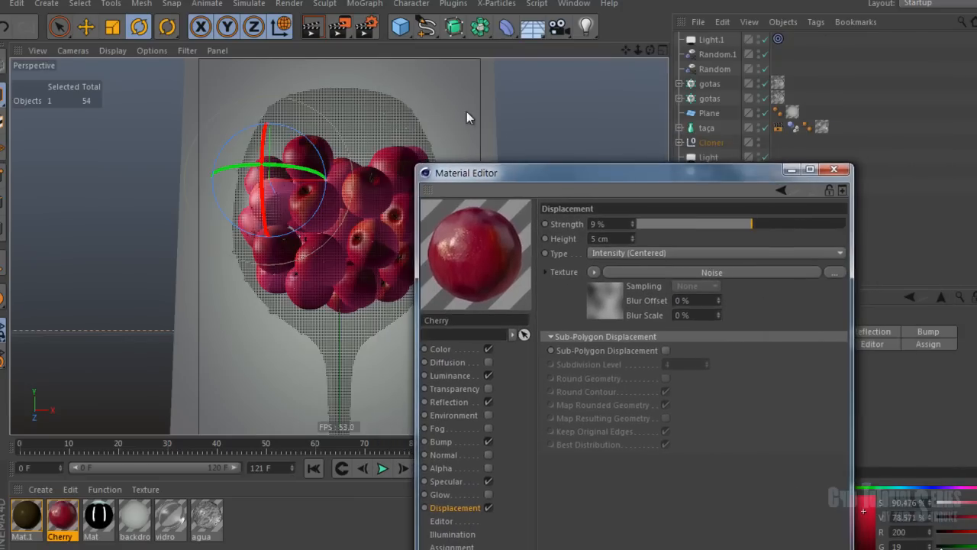
{"action": "left_click_drag", "start_coordinate": [407, 27], "coordinate": [503, 116]}
{"action": "left_click_drag", "start_coordinate": [510, 31], "coordinate": [467, 2]}
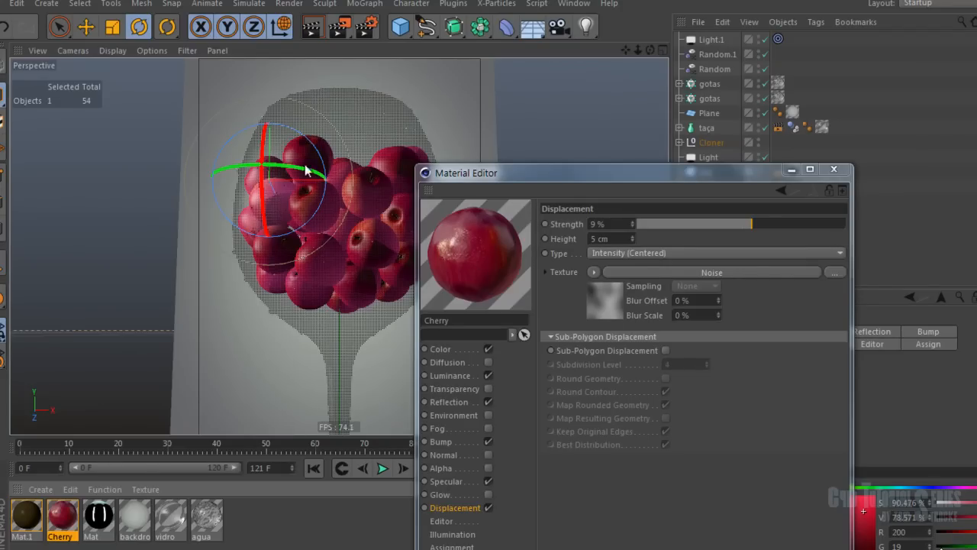
{"action": "double_click", "coordinate": [610, 239]}
{"action": "double_click", "coordinate": [609, 223]}
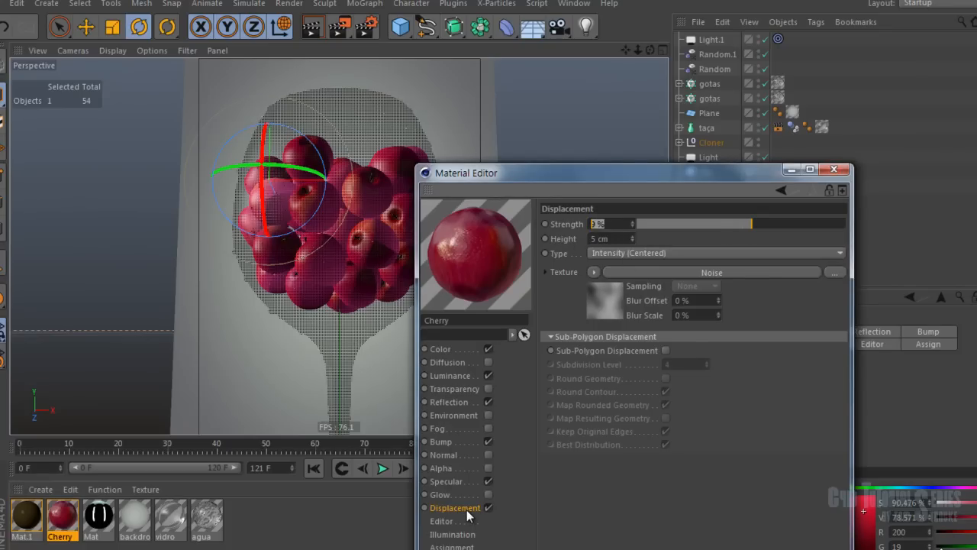
{"action": "left_click", "coordinate": [598, 493]}
Inspect the global scale of the Displacement channel's Noise shader, and close the Cherry material
{"action": "left_click", "coordinate": [617, 300]}
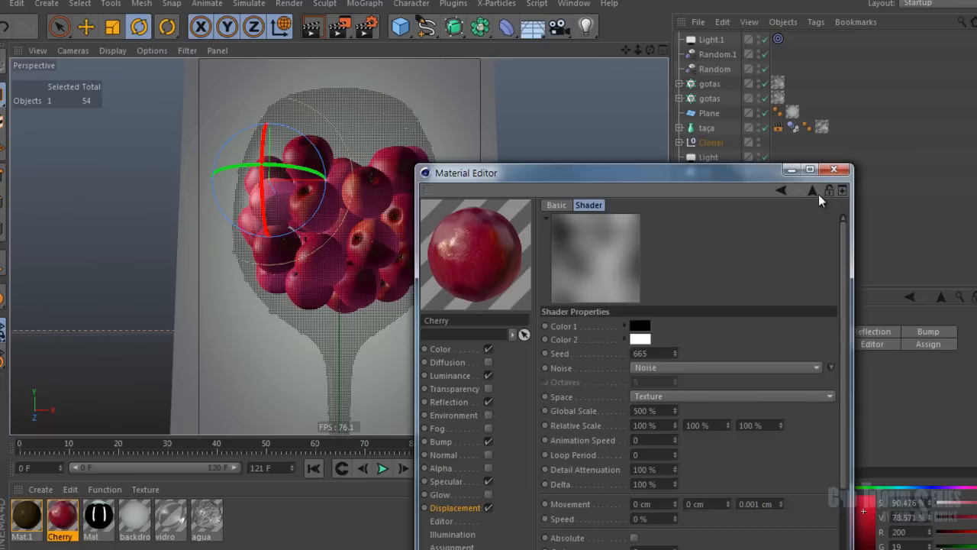
{"action": "left_click_drag", "start_coordinate": [662, 412], "coordinate": [544, 425]}
{"action": "left_click", "coordinate": [812, 190]}
{"action": "left_click", "coordinate": [835, 169]}
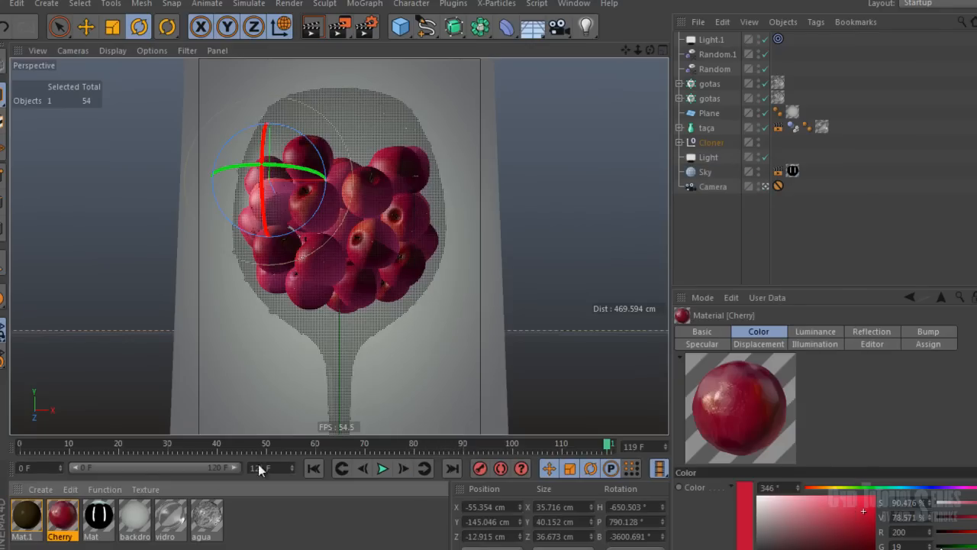
Open the vidro material and set its Transparency color to light blue, hue 202°, saturation about 52% and value about 95%
{"action": "left_click", "coordinate": [183, 522]}
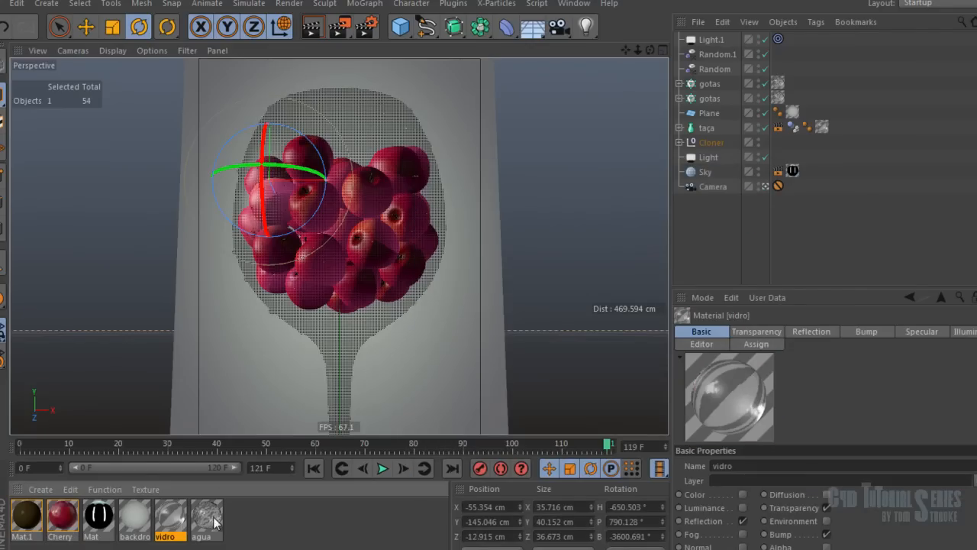
{"action": "double_click", "coordinate": [182, 522]}
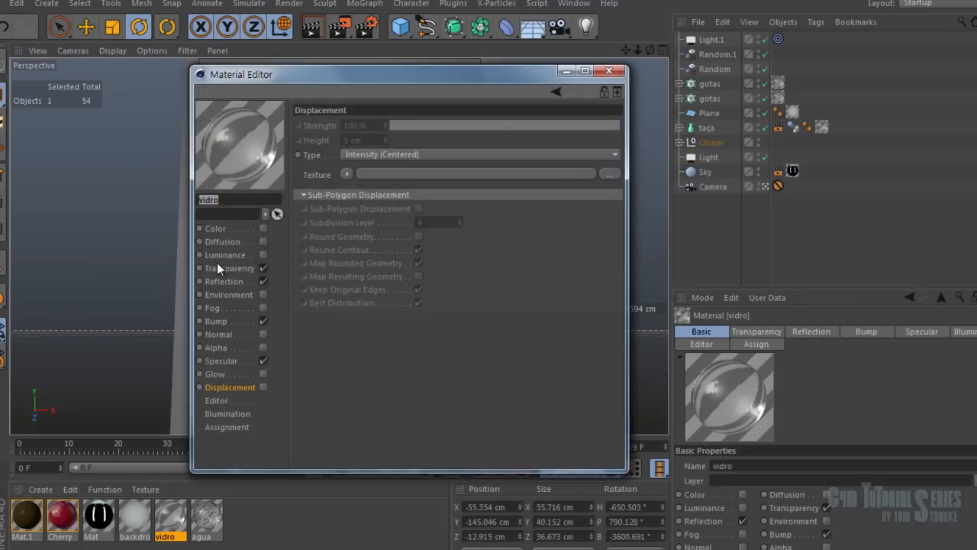
{"action": "left_click", "coordinate": [224, 266]}
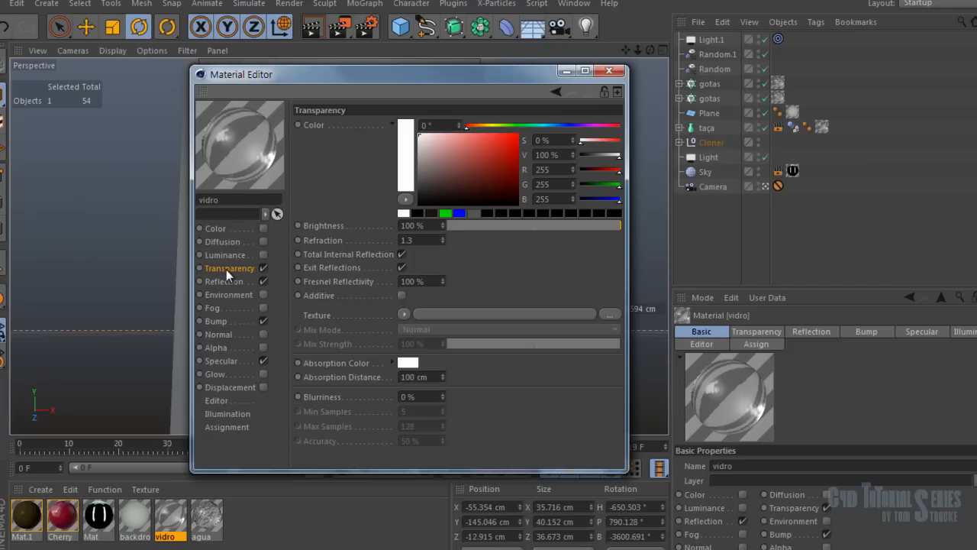
{"action": "left_click_drag", "start_coordinate": [466, 128], "coordinate": [552, 136]}
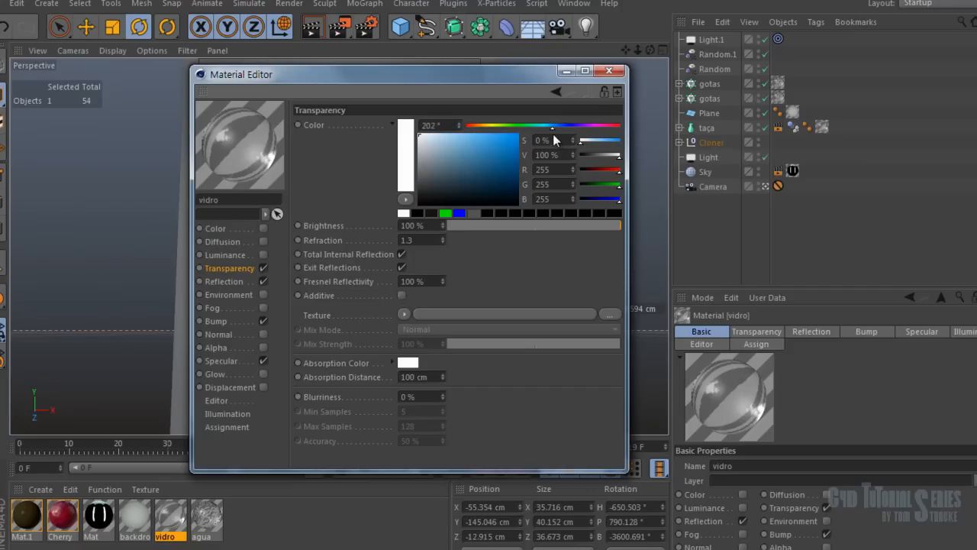
{"action": "left_click", "coordinate": [483, 150]}
{"action": "left_click", "coordinate": [471, 181]}
{"action": "left_click_drag", "start_coordinate": [478, 169], "coordinate": [471, 137]}
Check the vidro material's Color and Luminance channels, and return to its Transparency settings
{"action": "left_click", "coordinate": [215, 229]}
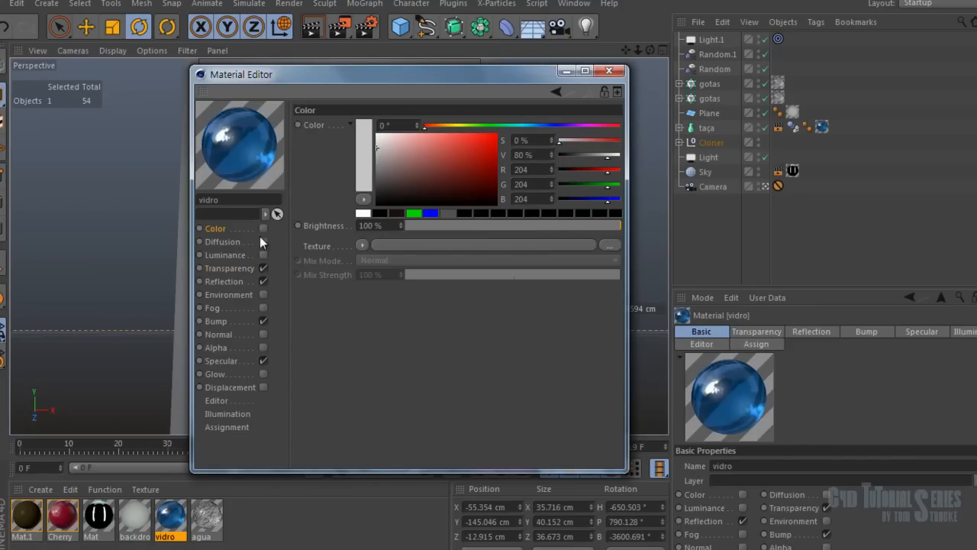
{"action": "left_click", "coordinate": [224, 255]}
{"action": "left_click", "coordinate": [225, 269]}
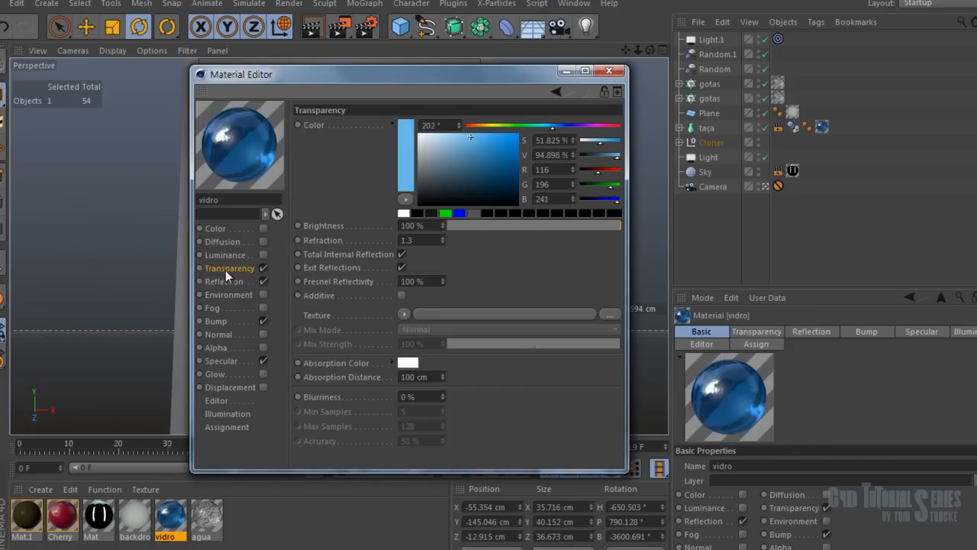
Return the vidro material's Transparency color to plain white with hue 0° and 0% saturation, keeping vidro selected
{"action": "left_click_drag", "start_coordinate": [457, 143], "coordinate": [365, 126]}
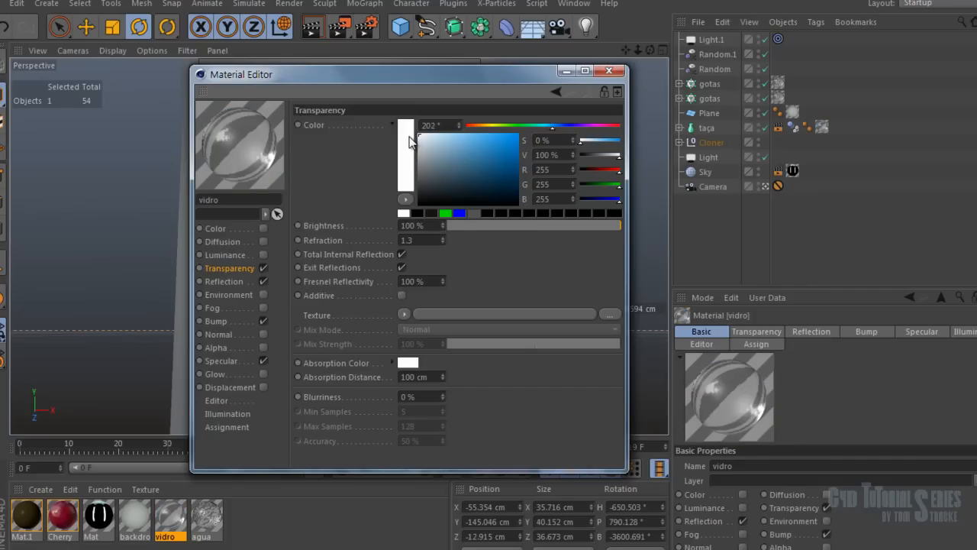
{"action": "key", "text": "ctrl+z"}
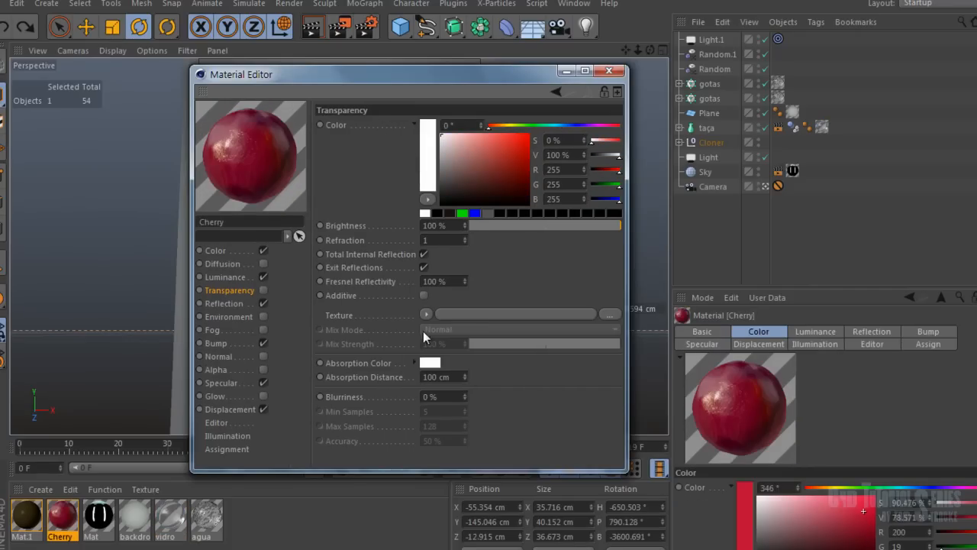
{"action": "left_click", "coordinate": [170, 516]}
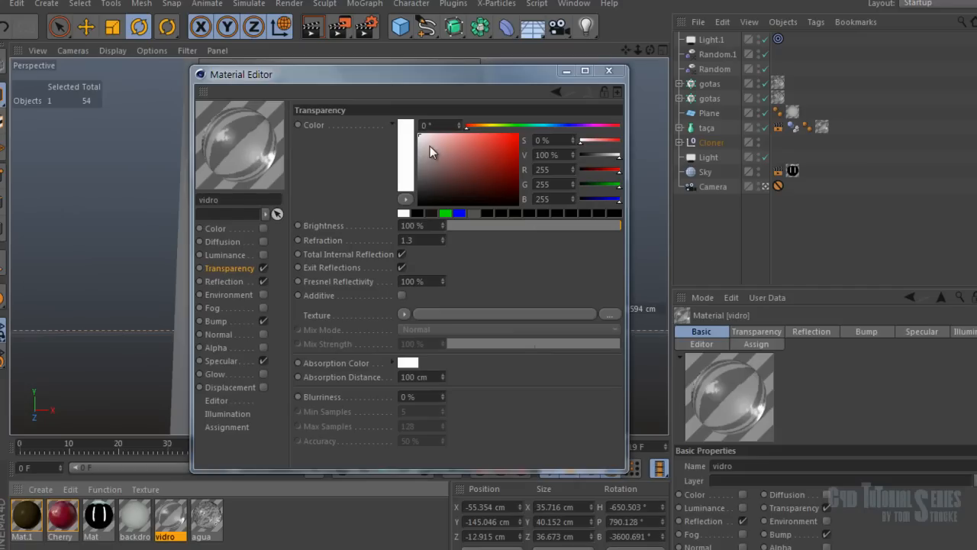
Review the vidro material's Reflection, Bump and Specular channels, and close the material
{"action": "left_click", "coordinate": [229, 282]}
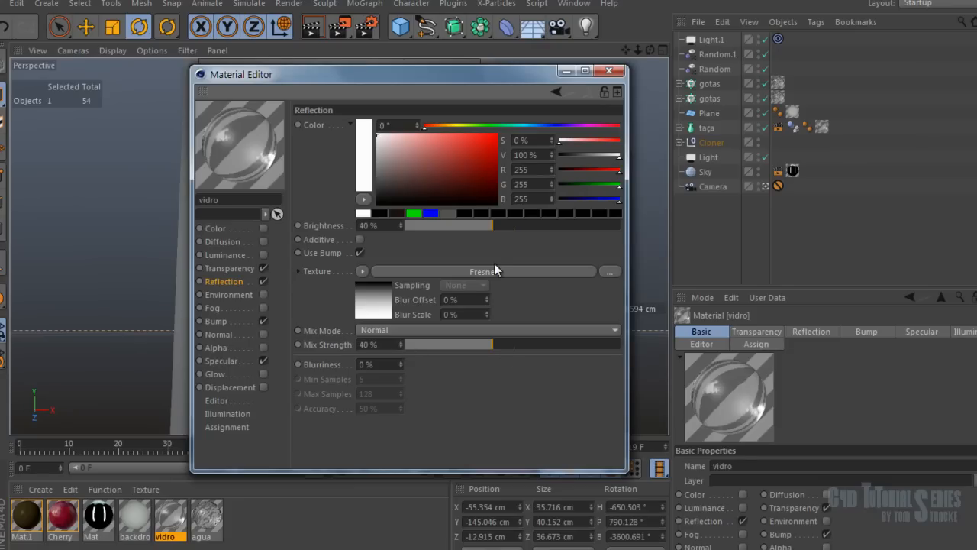
{"action": "left_click", "coordinate": [215, 322]}
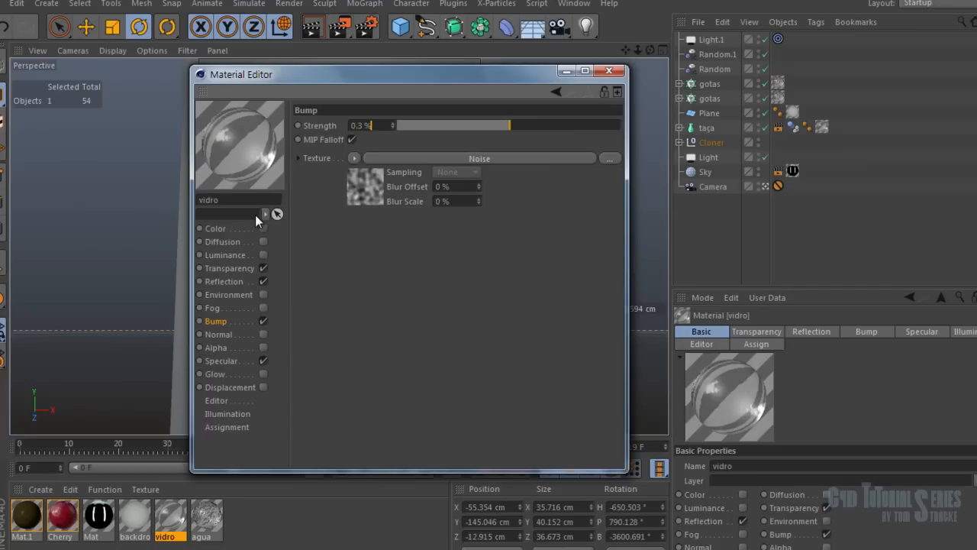
{"action": "left_click", "coordinate": [218, 361]}
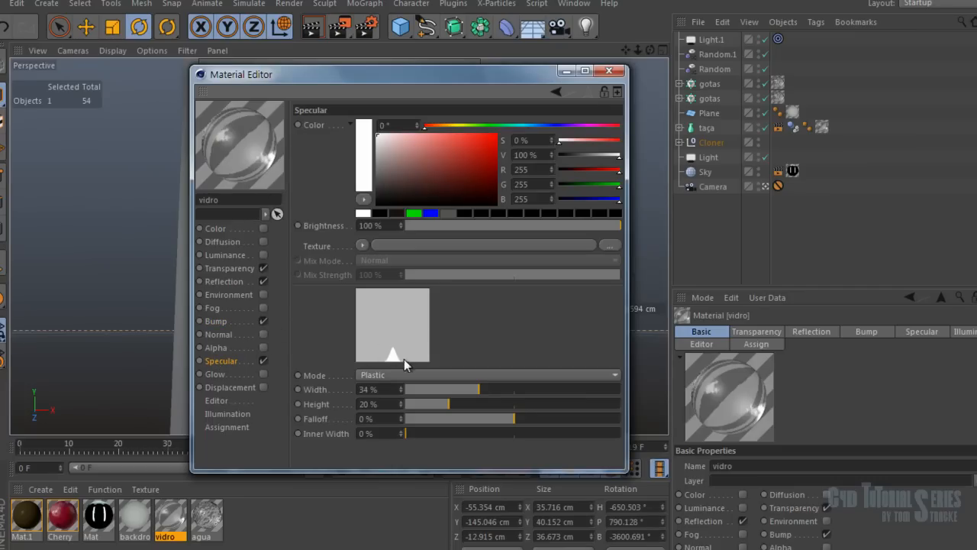
{"action": "left_click", "coordinate": [609, 71]}
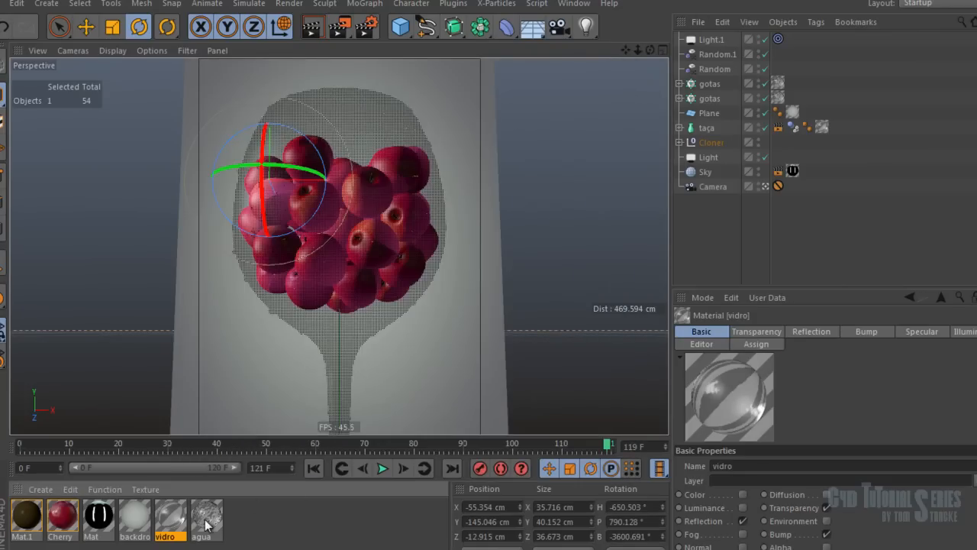
Open the agua material and examine its Transparency refraction and its Reflection, Bump and Specular channels
{"action": "double_click", "coordinate": [207, 516]}
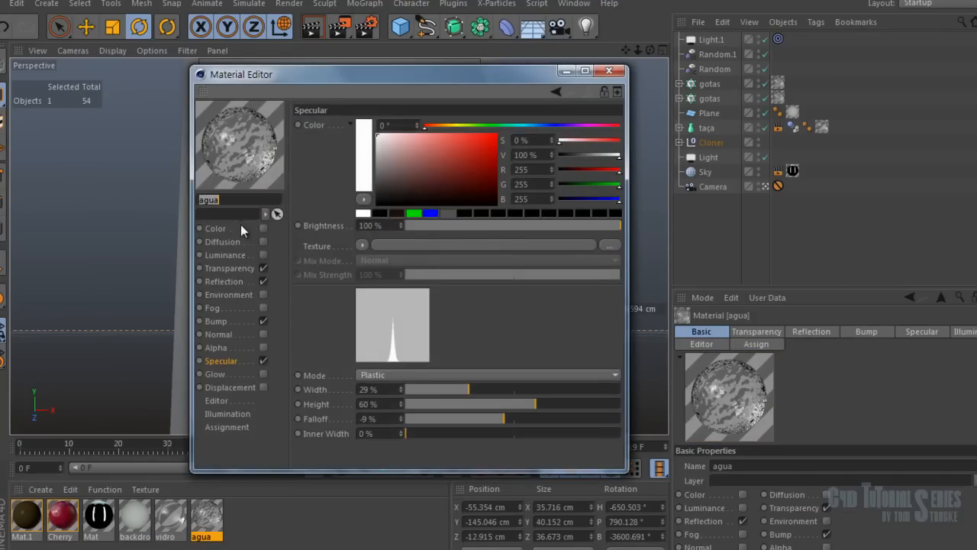
{"action": "left_click", "coordinate": [229, 269]}
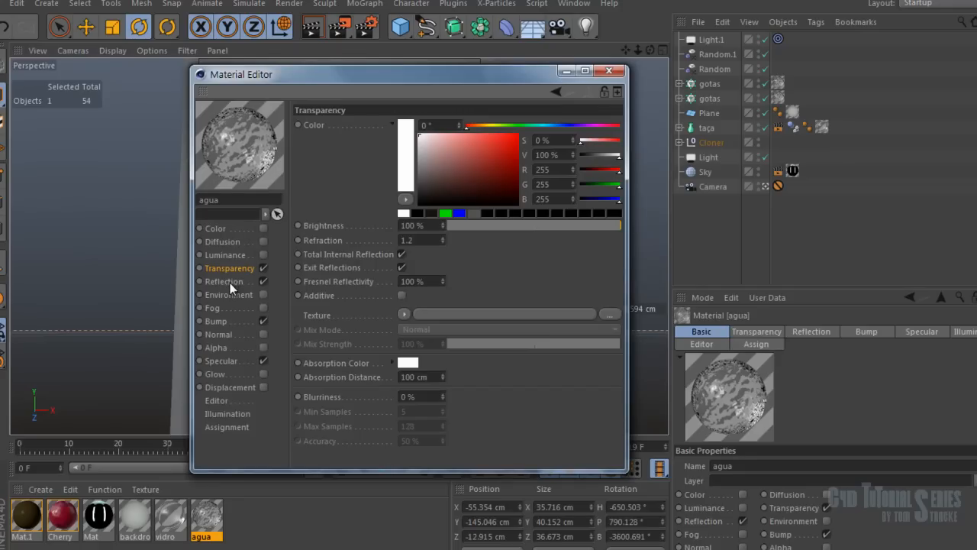
{"action": "left_click", "coordinate": [413, 240]}
{"action": "left_click", "coordinate": [234, 281]}
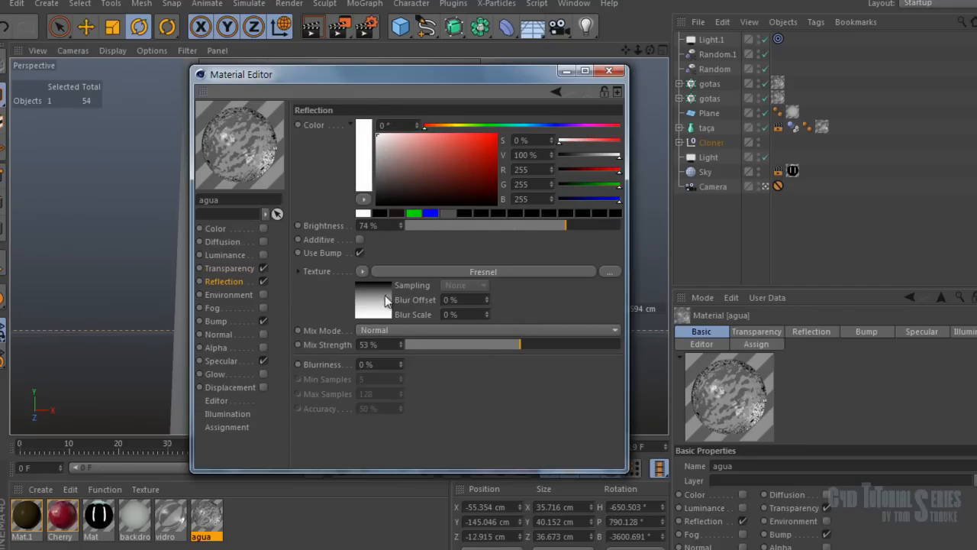
{"action": "left_click", "coordinate": [218, 321]}
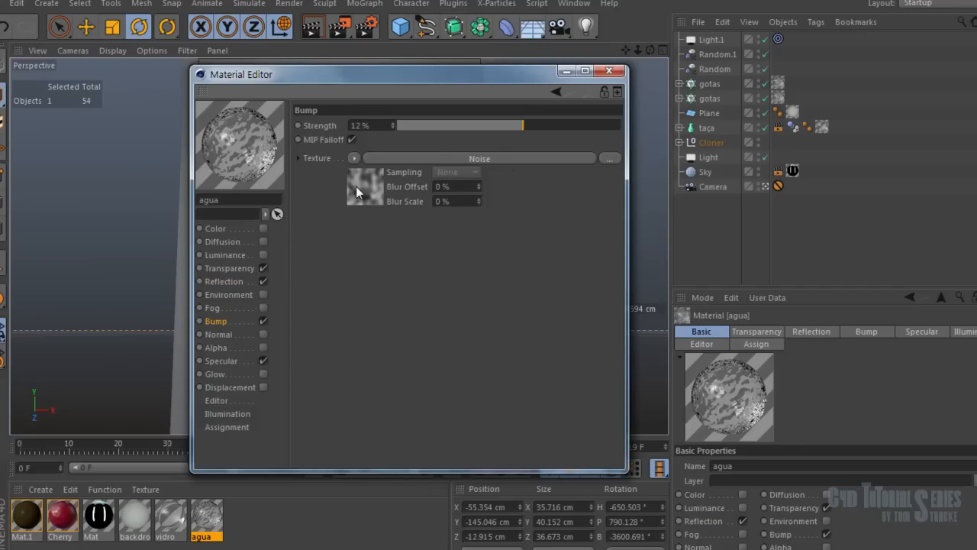
{"action": "left_click", "coordinate": [237, 361]}
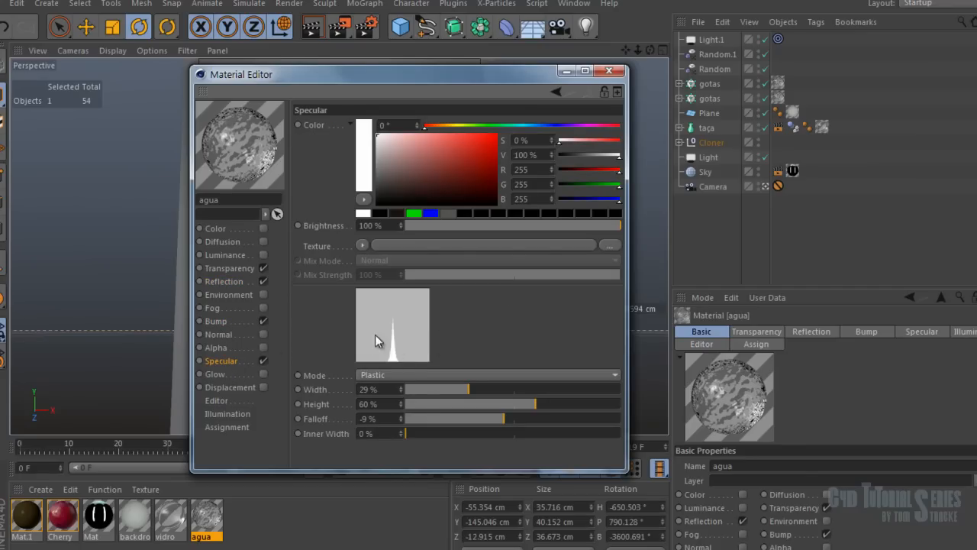
Inspect the Noise shader in the agua material's Bump channel, and close the material
{"action": "left_click", "coordinate": [223, 321]}
{"action": "left_click", "coordinate": [372, 181]}
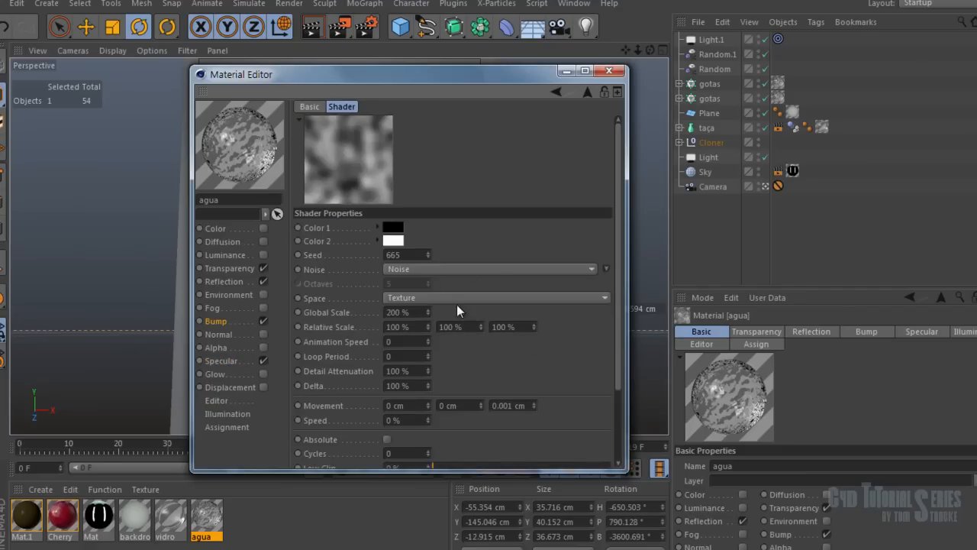
{"action": "left_click_drag", "start_coordinate": [617, 316], "coordinate": [620, 337]}
{"action": "left_click", "coordinate": [609, 71]}
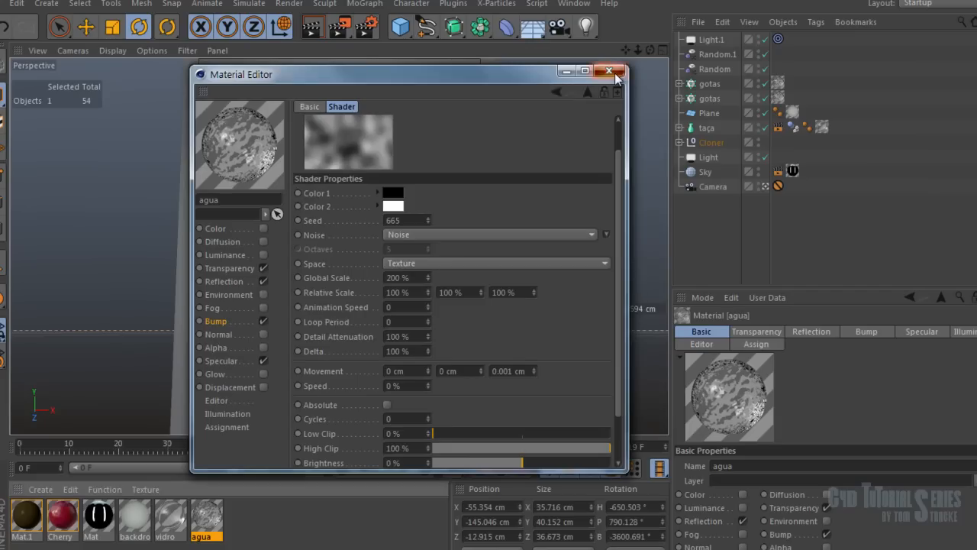
Open the Mat material with the Material Editor clear of the cherries, and examine its Luminance channel
{"action": "double_click", "coordinate": [100, 519]}
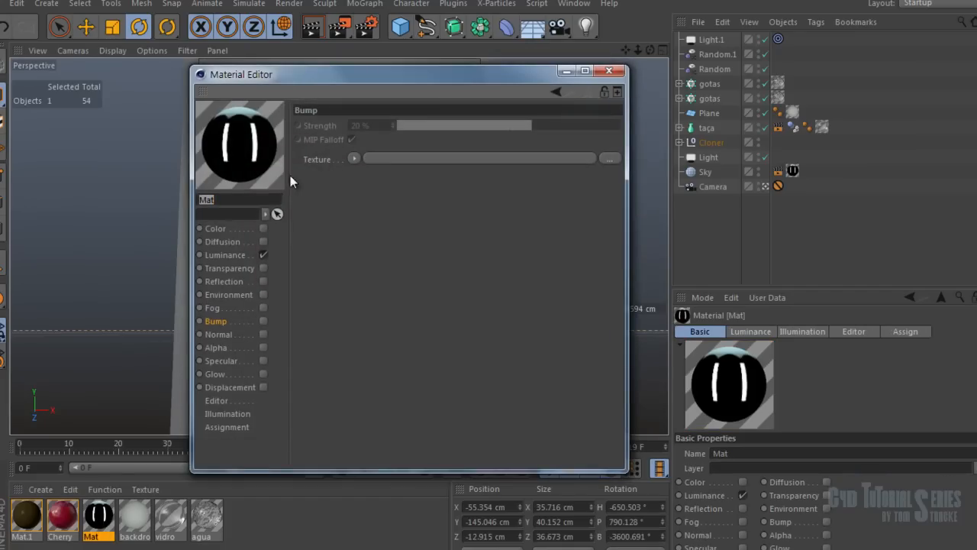
{"action": "left_click_drag", "start_coordinate": [505, 74], "coordinate": [698, 73]}
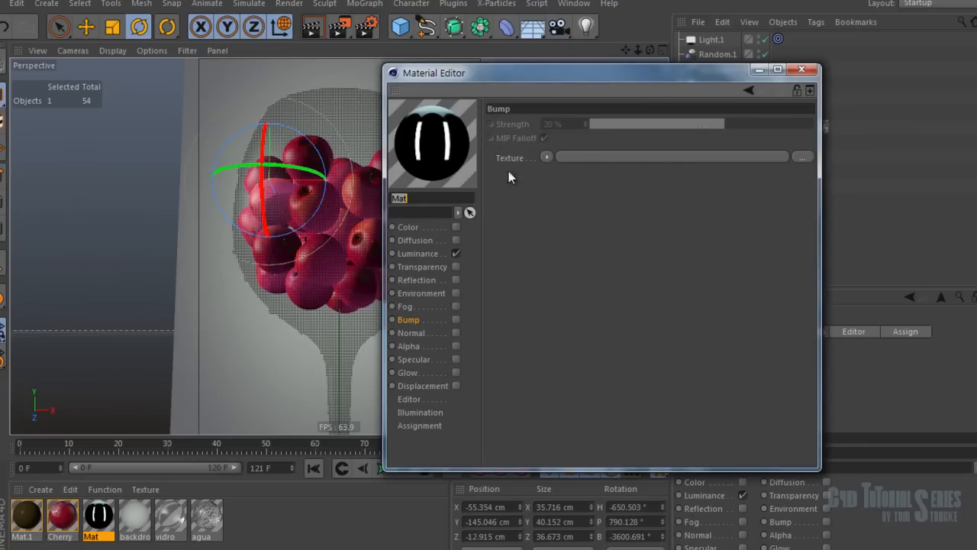
{"action": "left_click", "coordinate": [418, 254]}
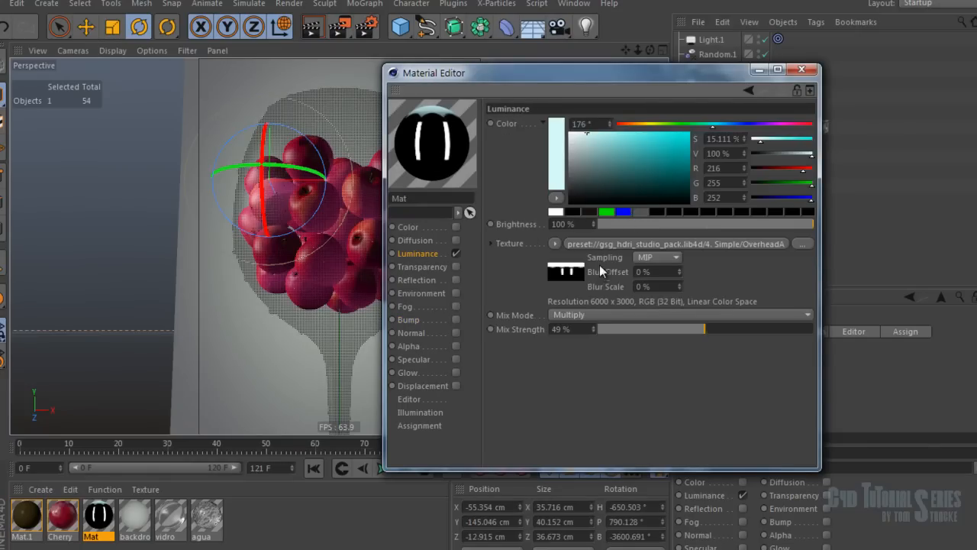
View the HDRI texture of the Mat material's Luminance channel in an enlarged separate preview, and close the material
{"action": "right_click", "coordinate": [569, 269]}
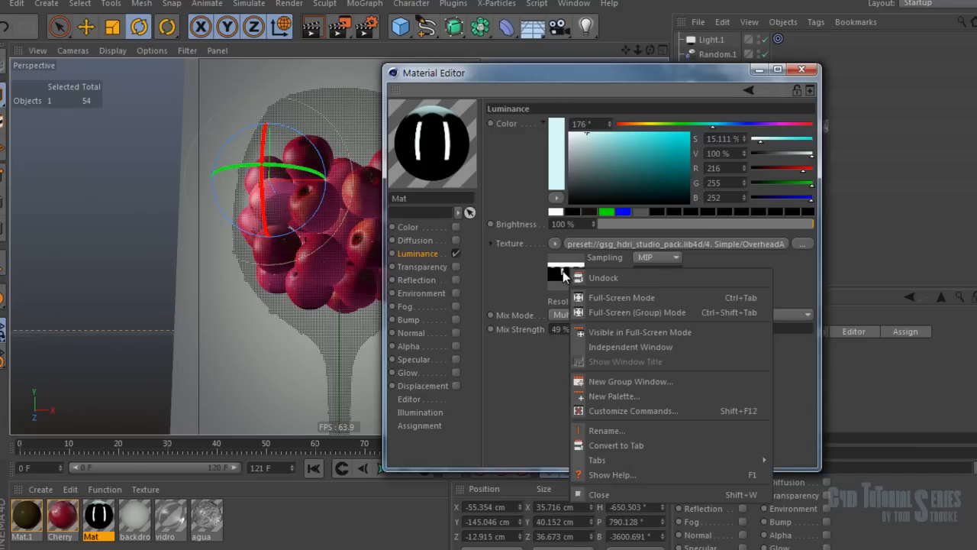
{"action": "left_click", "coordinate": [563, 277]}
{"action": "right_click", "coordinate": [547, 166]}
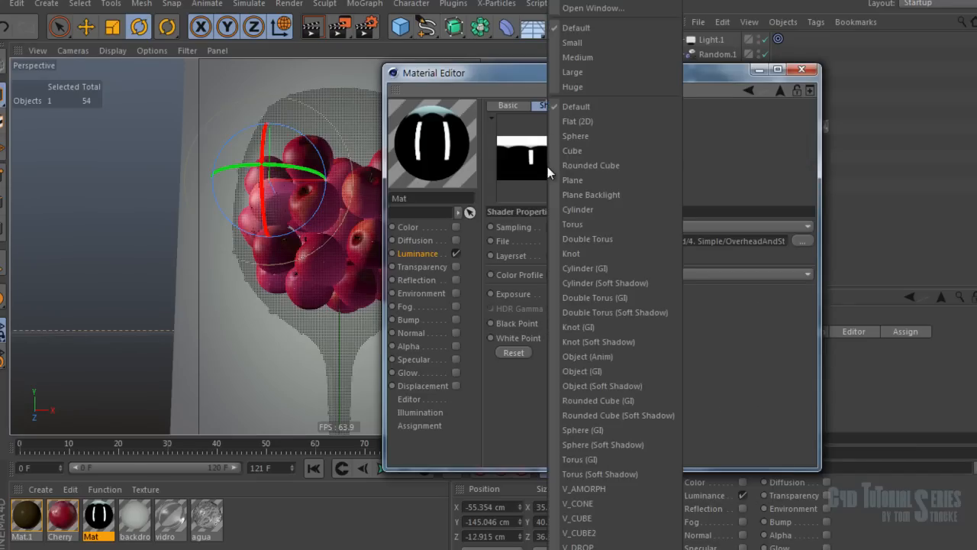
{"action": "left_click", "coordinate": [603, 9]}
{"action": "left_click_drag", "start_coordinate": [656, 79], "coordinate": [976, 507]}
{"action": "left_click_drag", "start_coordinate": [767, 0], "coordinate": [527, 2]}
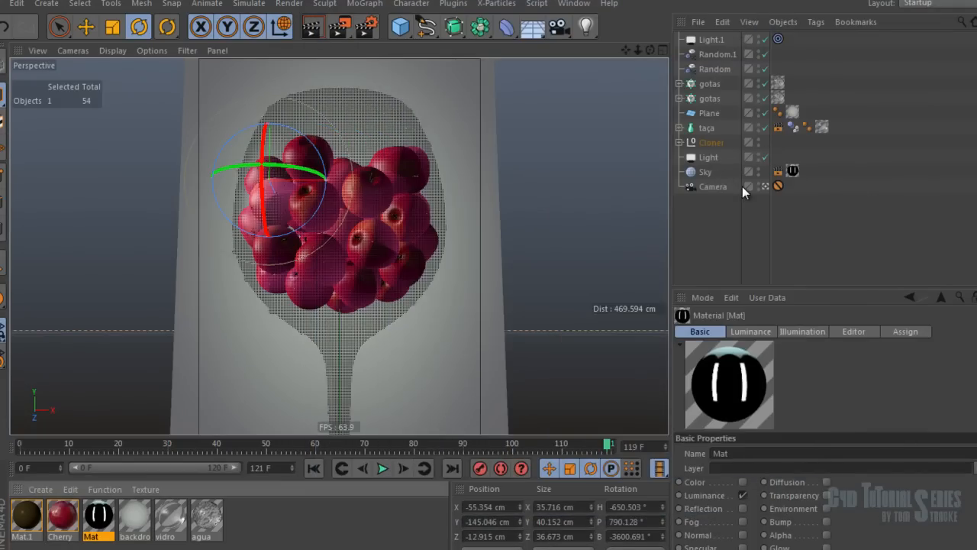
Select the Sky object and examine its Compositing tag's visibility options, including Seen by Camera and Seen by GI
{"action": "left_click", "coordinate": [702, 172]}
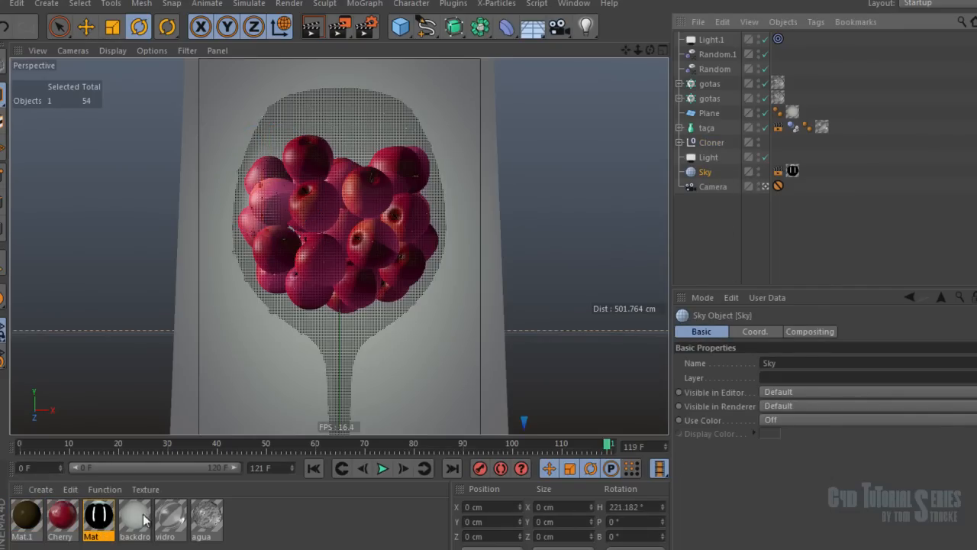
{"action": "left_click", "coordinate": [778, 171]}
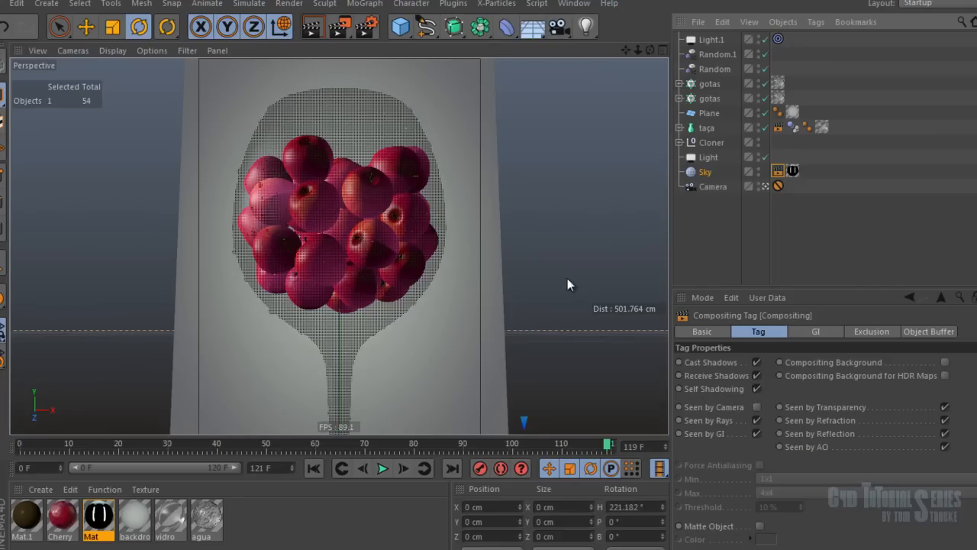
{"action": "left_click", "coordinate": [756, 434]}
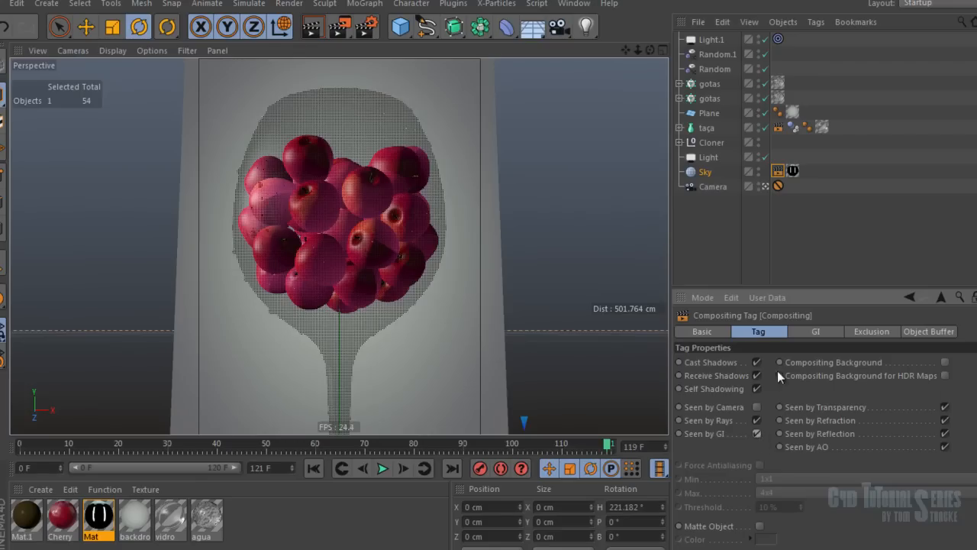
{"action": "left_click", "coordinate": [778, 171]}
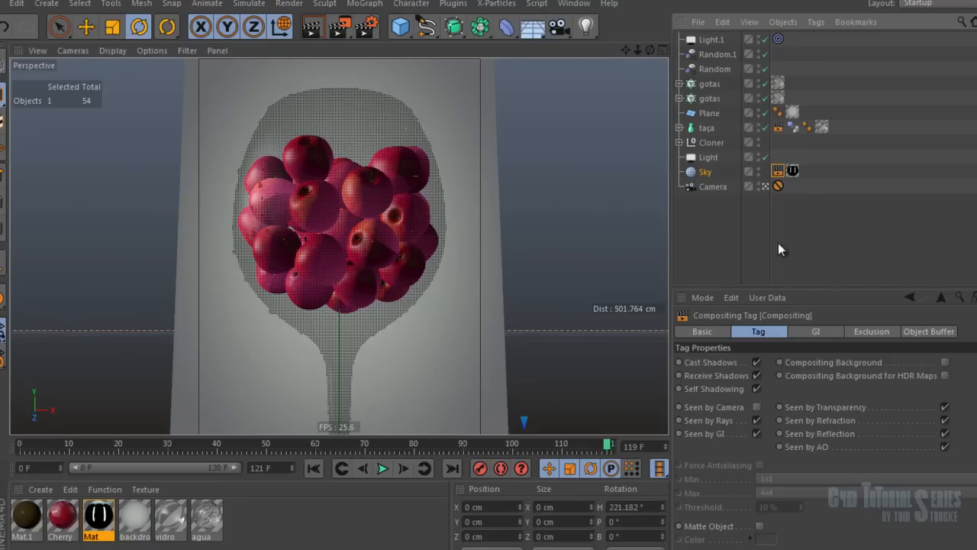
{"action": "left_click", "coordinate": [710, 173]}
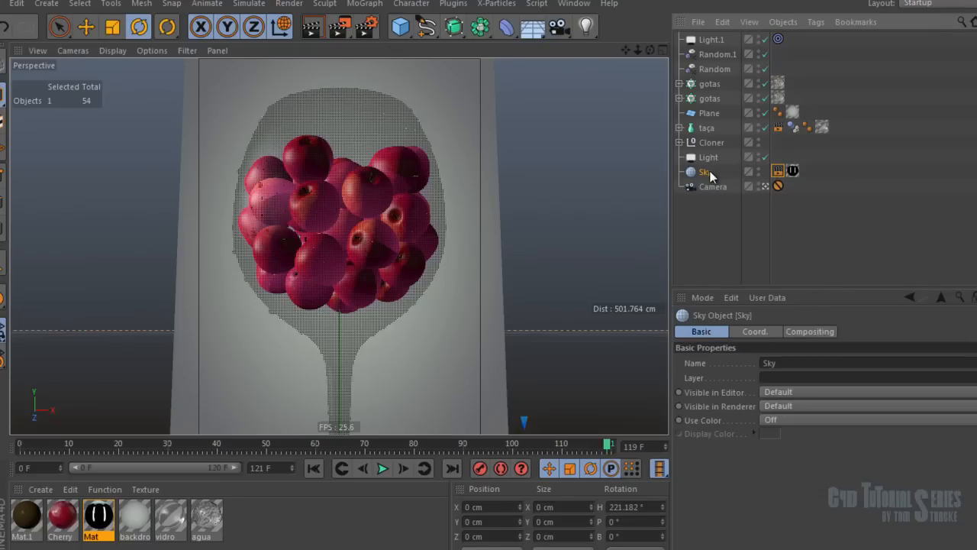
Open the render settings and review the Physical renderer and Ambient Occlusion options
{"action": "left_click", "coordinate": [366, 27]}
{"action": "left_click_drag", "start_coordinate": [405, 1], "coordinate": [574, 70]}
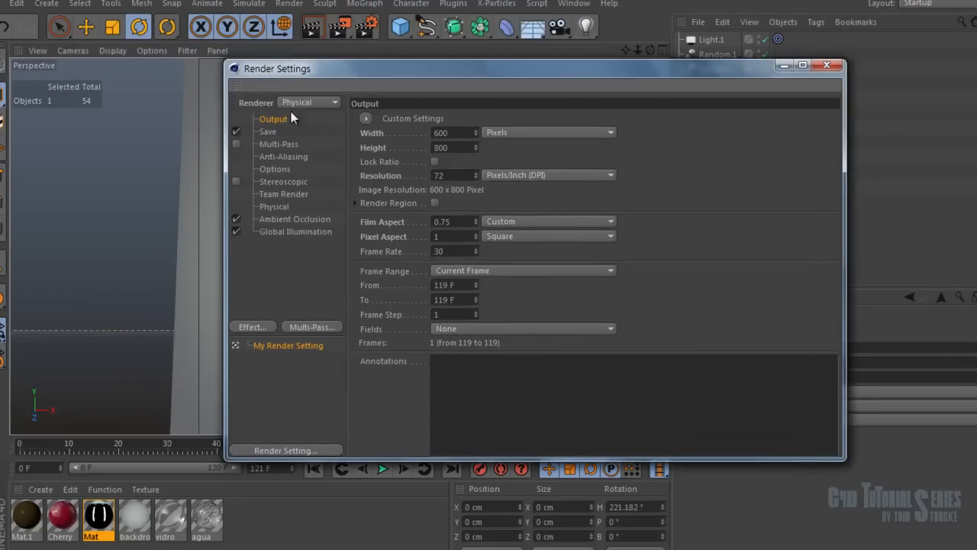
{"action": "left_click", "coordinate": [274, 207]}
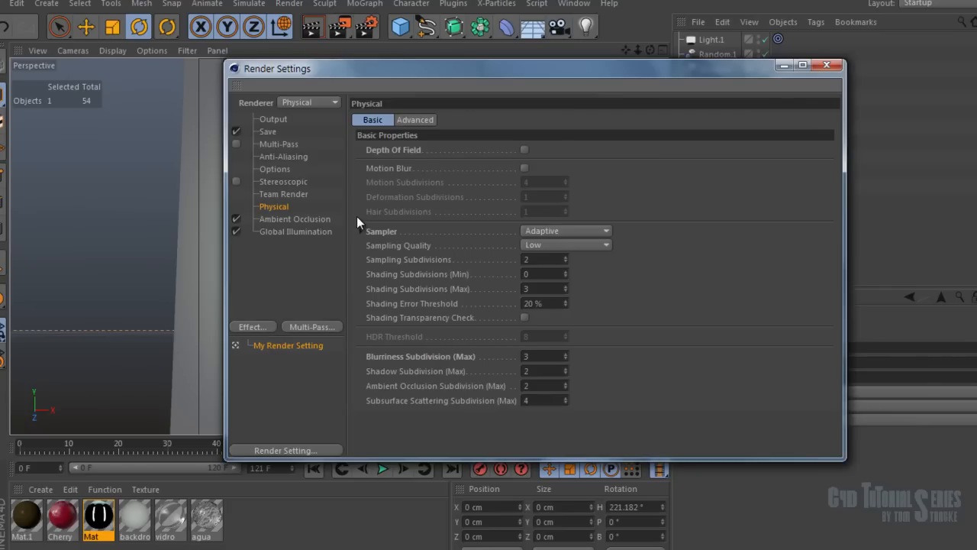
{"action": "left_click", "coordinate": [285, 220]}
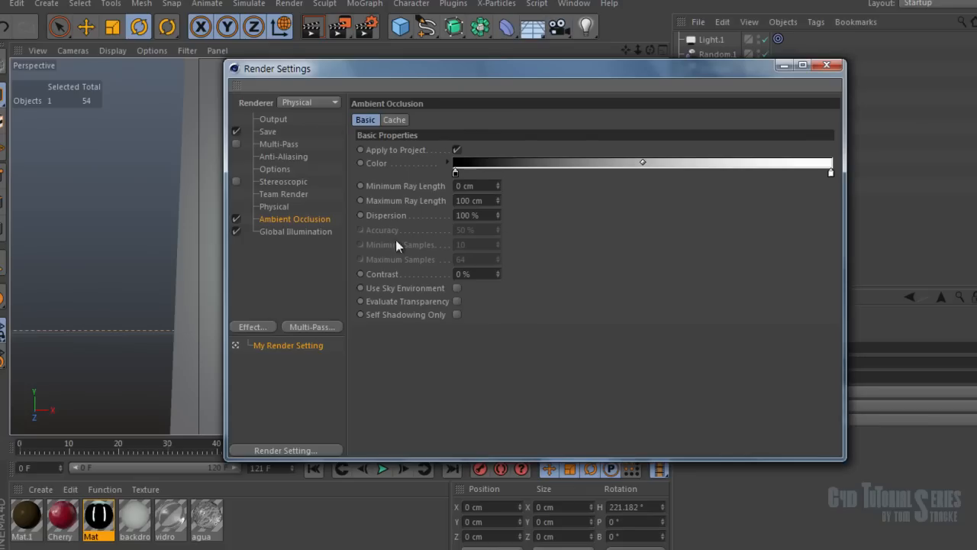
Set the Global Illumination samples to Medium
{"action": "left_click", "coordinate": [299, 232]}
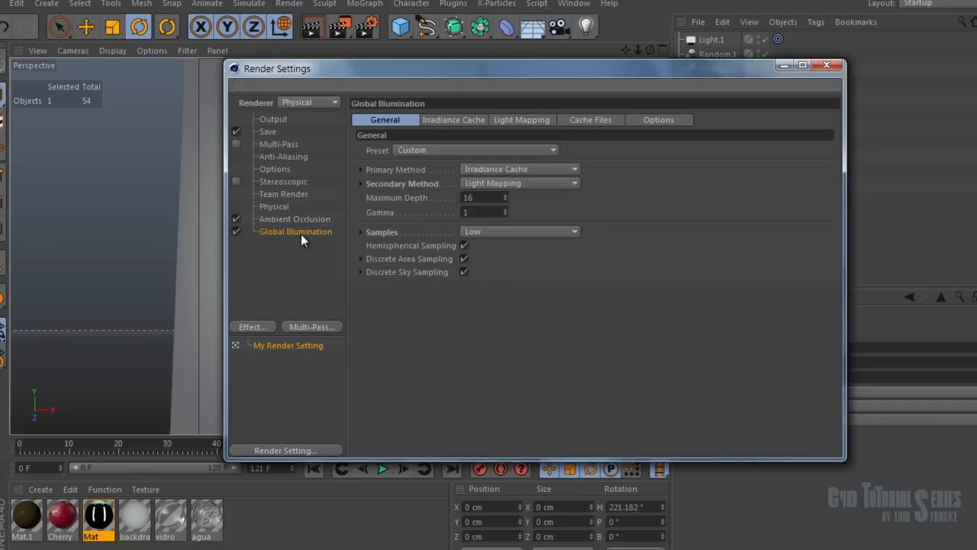
{"action": "left_click", "coordinate": [498, 232]}
{"action": "left_click", "coordinate": [498, 288]}
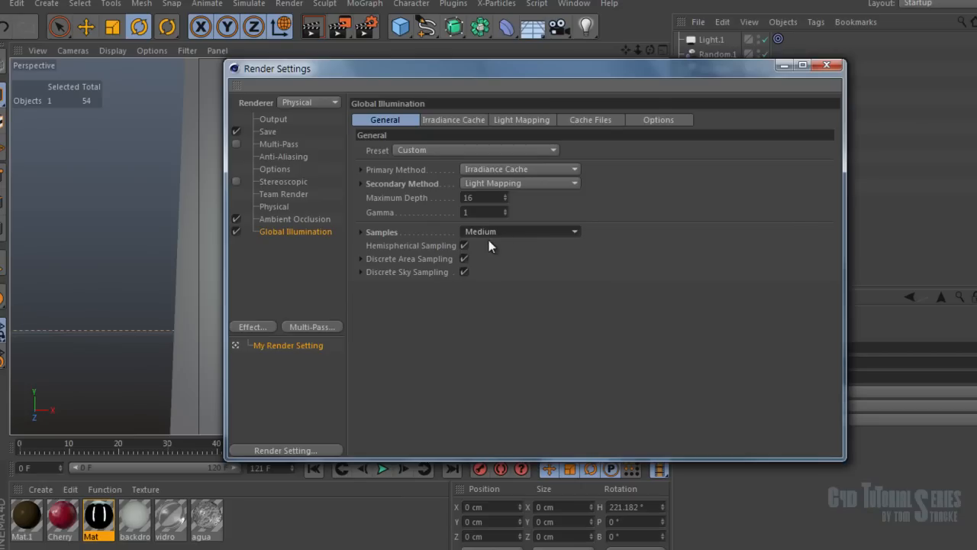
Adjust Global Illumination's Irradiance Cache settings, check Light Mapping and Cache Files, and return to the General settings
{"action": "left_click", "coordinate": [428, 121]}
{"action": "left_click", "coordinate": [466, 150]}
{"action": "left_click", "coordinate": [466, 204]}
{"action": "left_click", "coordinate": [542, 121]}
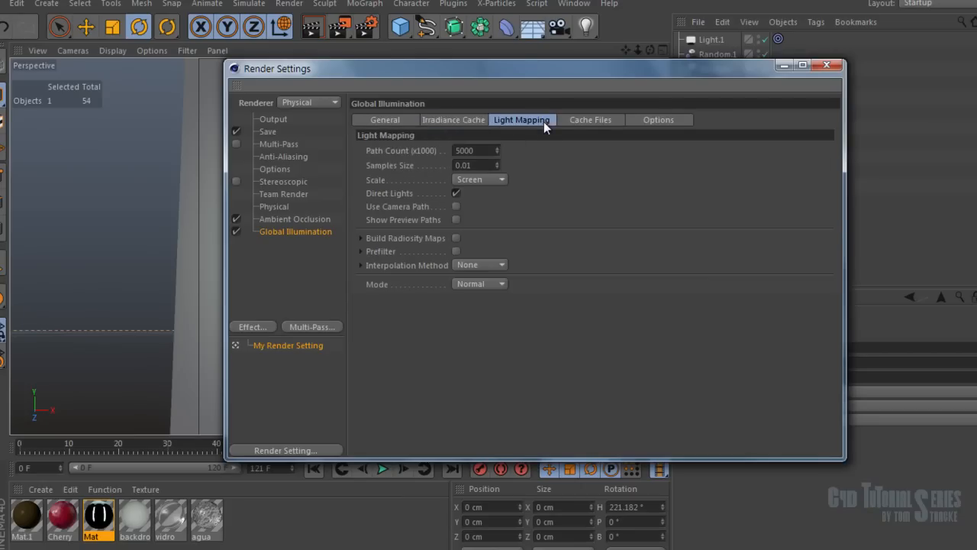
{"action": "left_click", "coordinate": [569, 119]}
{"action": "left_click", "coordinate": [450, 120]}
{"action": "left_click", "coordinate": [394, 119]}
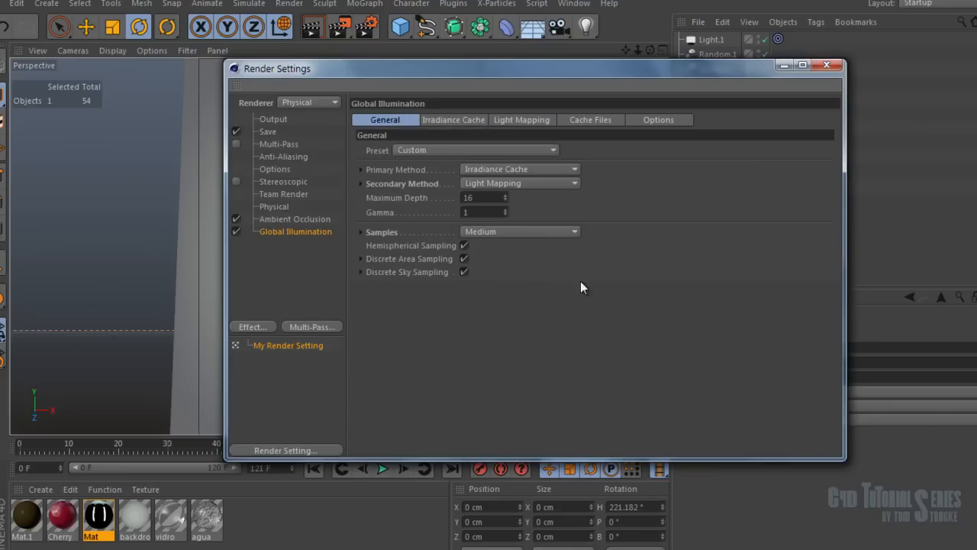
Enable Depth Of Field for the Physical renderer, check the maximum Blurriness Subdivision, and close the render settings
{"action": "left_click", "coordinate": [273, 207]}
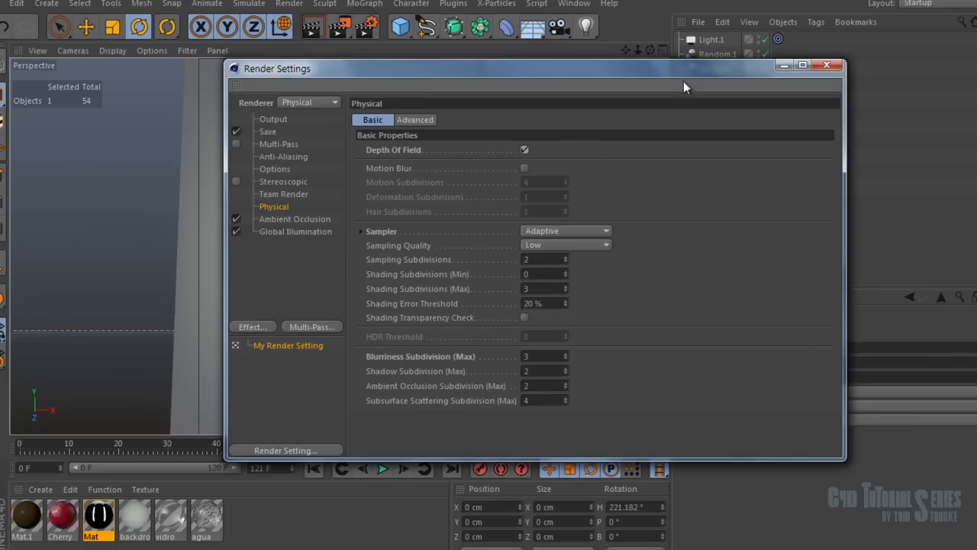
{"action": "double_click", "coordinate": [534, 356]}
{"action": "left_click", "coordinate": [685, 357]}
{"action": "left_click", "coordinate": [817, 67]}
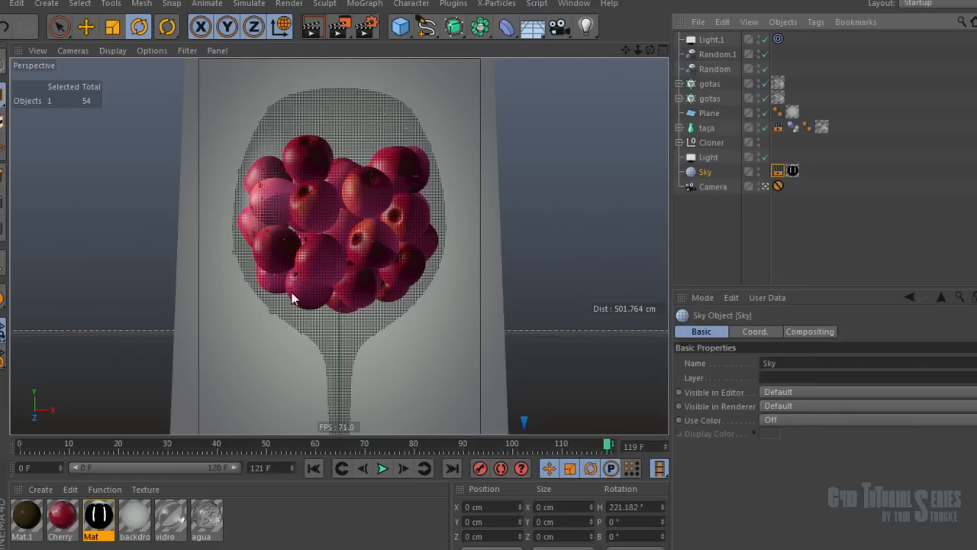
Review the Output page of the render settings, start rendering the scene to the Picture Viewer and stop the calculation
{"action": "left_click", "coordinate": [371, 34]}
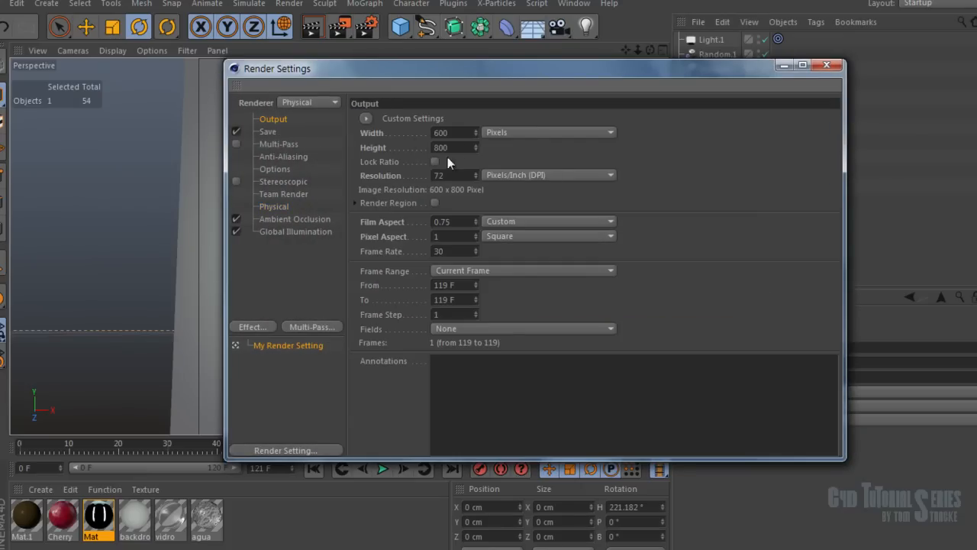
{"action": "left_click", "coordinate": [826, 65]}
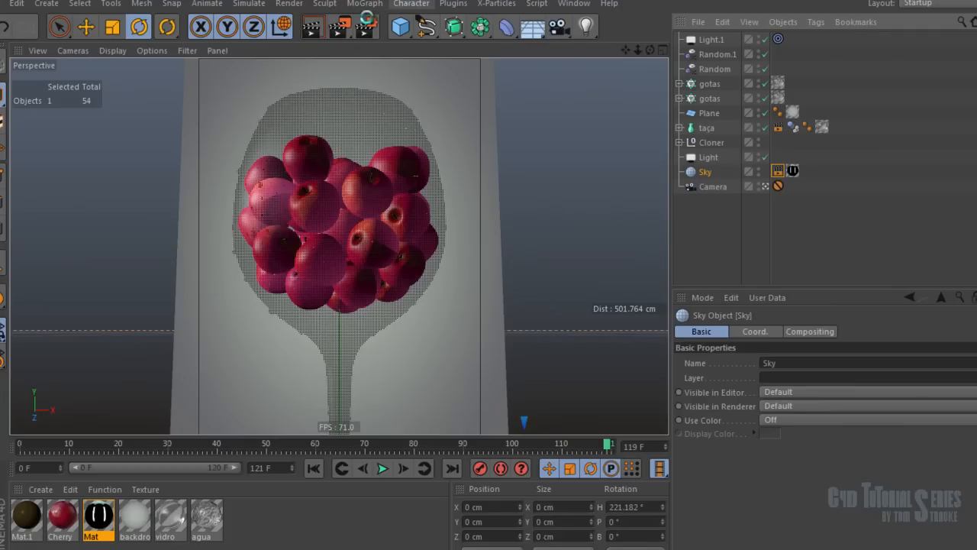
{"action": "left_click", "coordinate": [341, 28]}
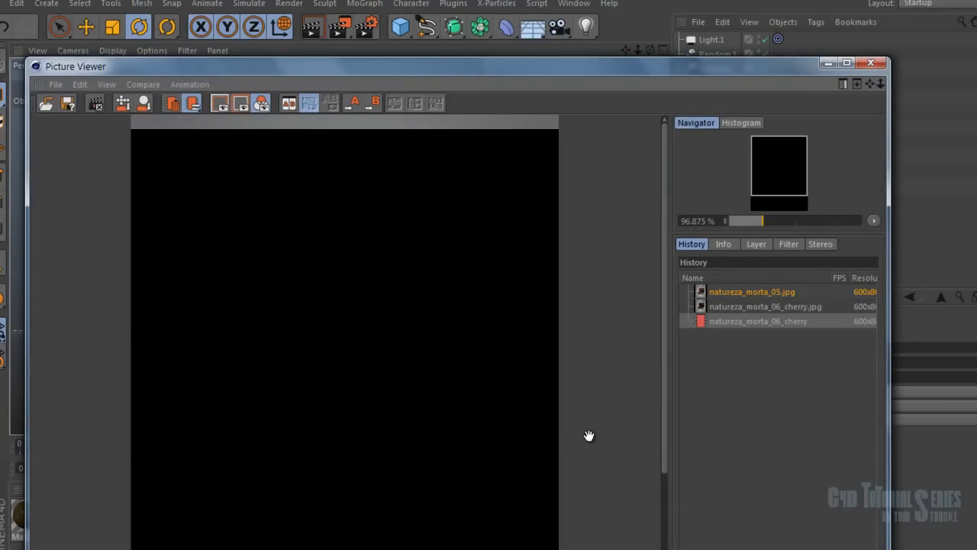
{"action": "key", "text": "shift+r"}
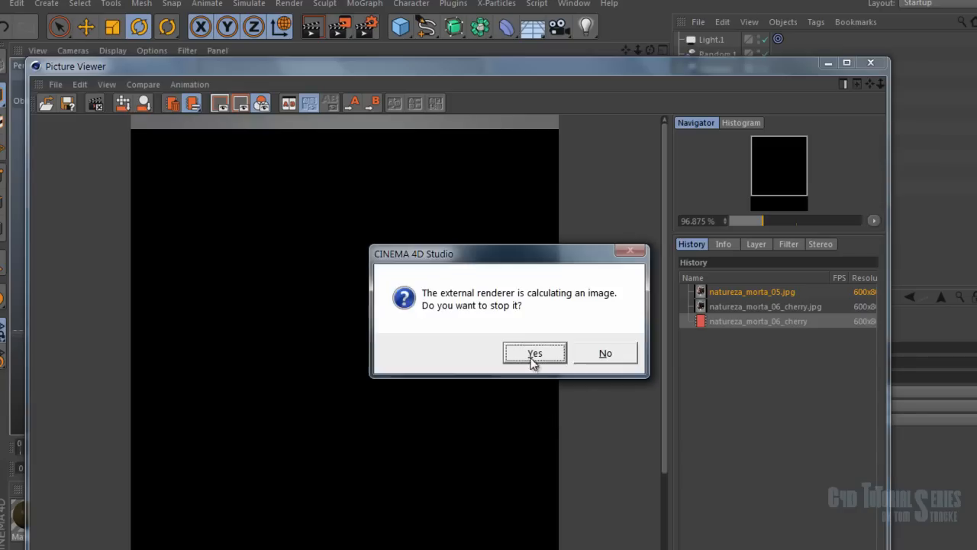
{"action": "left_click", "coordinate": [535, 354]}
Examine the finished render natureza_morta_06_cherry.jpg in the Picture Viewer, looking at the reflections on both sides of the glass
{"action": "left_click", "coordinate": [740, 306]}
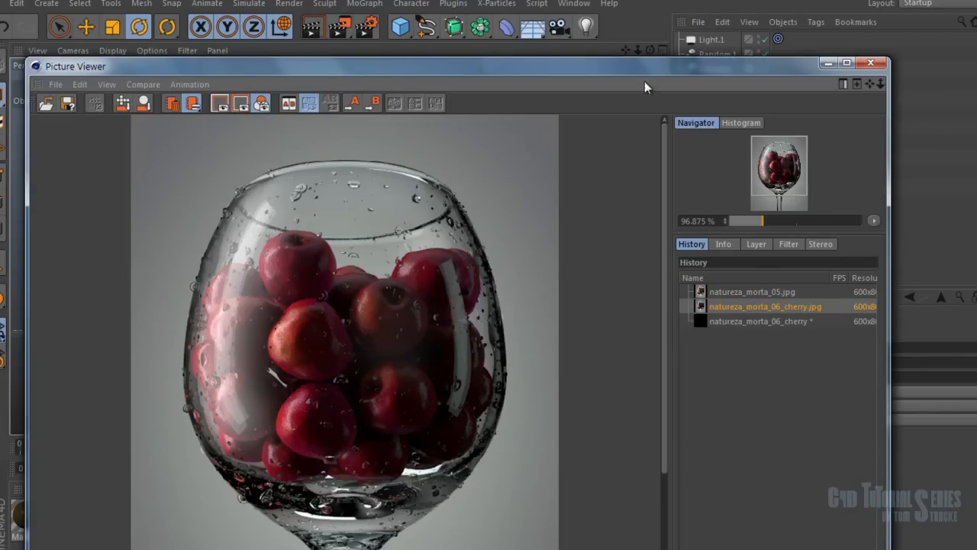
{"action": "left_click_drag", "start_coordinate": [644, 81], "coordinate": [675, 11]}
{"action": "scroll", "coordinate": [527, 211], "scroll_direction": "up", "scroll_amount": 1}
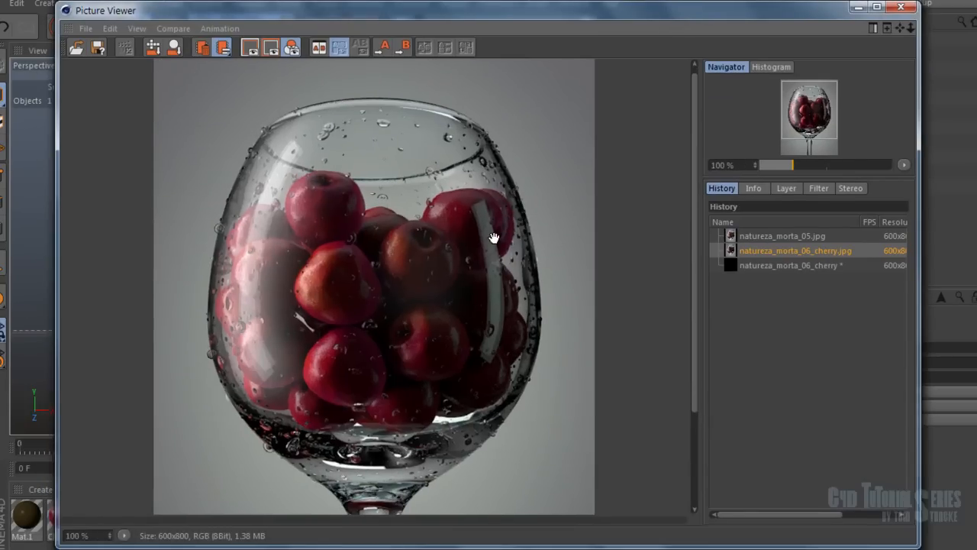
{"action": "scroll", "coordinate": [494, 237], "scroll_direction": "down", "scroll_amount": 1}
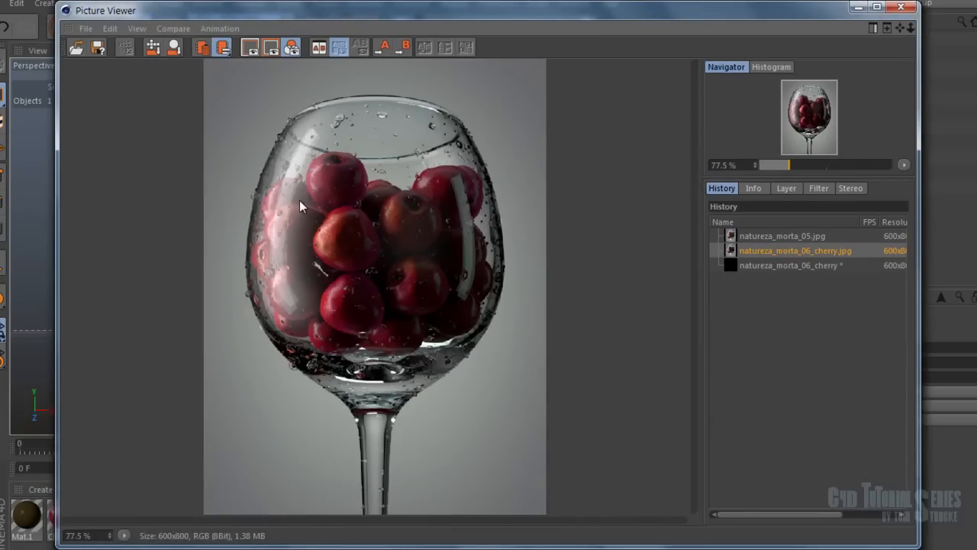
{"action": "left_click", "coordinate": [858, 7]}
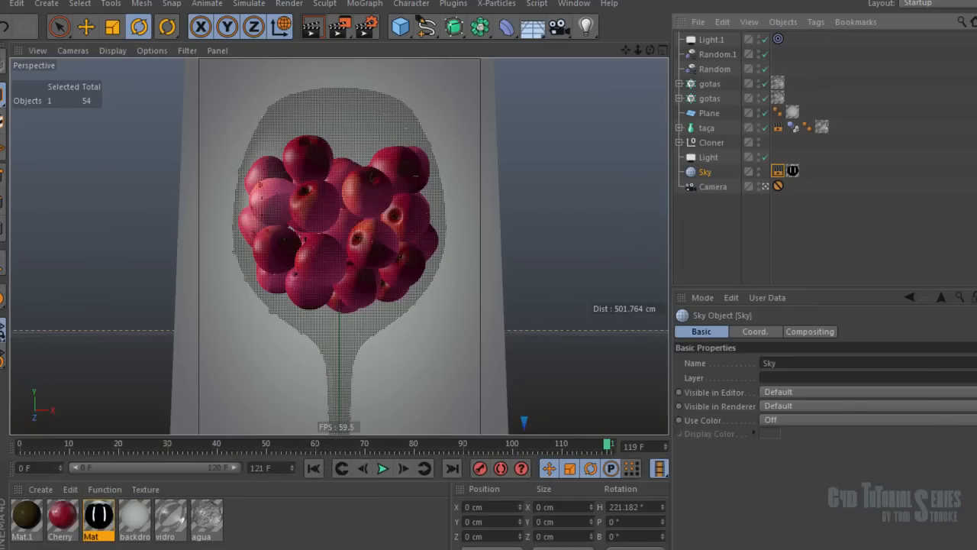
{"action": "left_click", "coordinate": [127, 527]}
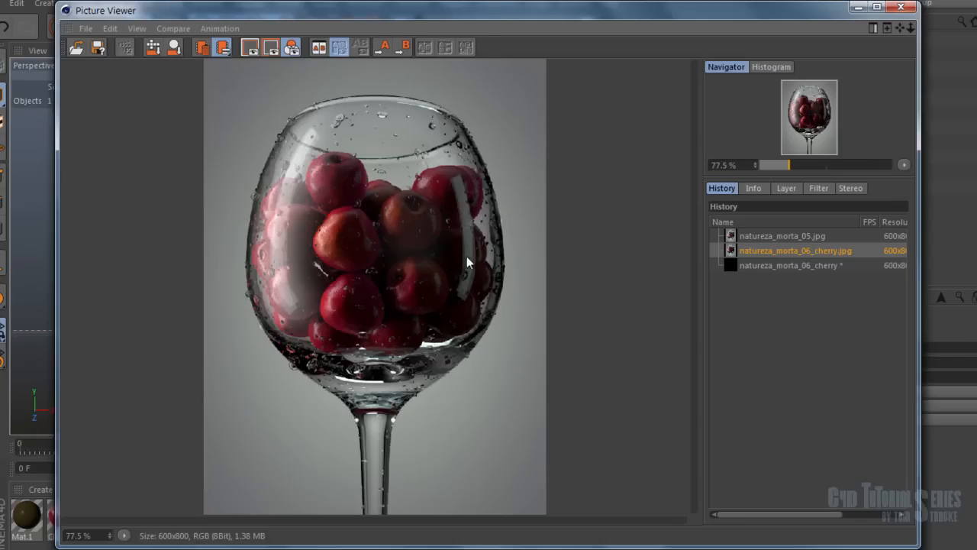
{"action": "left_click", "coordinate": [857, 10]}
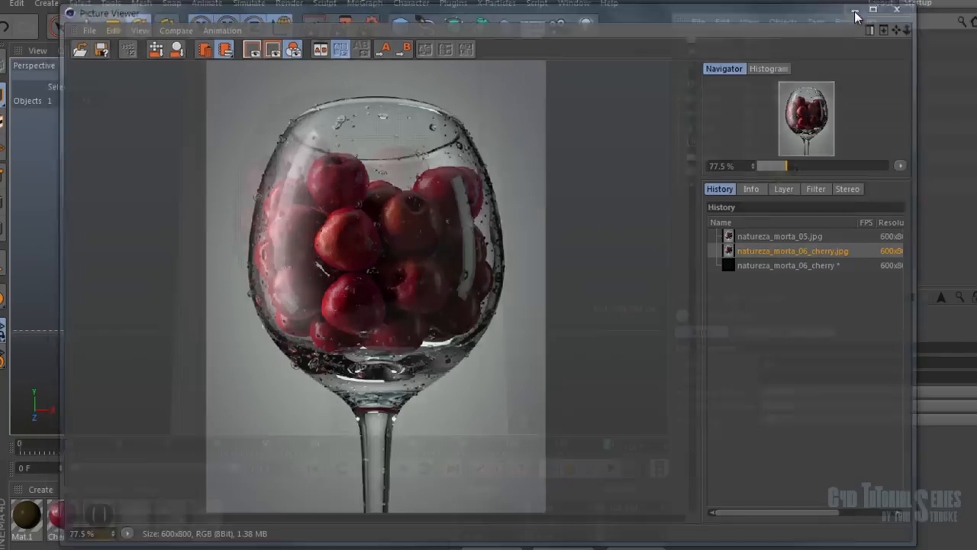
Examine the scene from outside the camera framing and check the intensity of the tall area light, Light
{"action": "scroll", "coordinate": [61, 255], "scroll_direction": "down", "scroll_amount": 10}
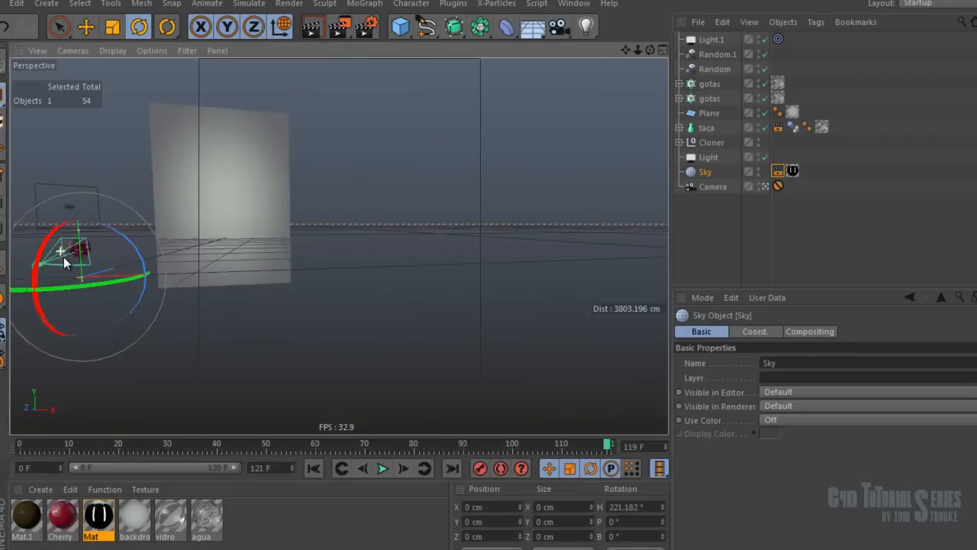
{"action": "scroll", "coordinate": [63, 256], "scroll_direction": "up", "scroll_amount": 5}
{"action": "middle_click_drag", "start_coordinate": [118, 257], "coordinate": [294, 263], "text": "alt"}
{"action": "scroll", "coordinate": [291, 266], "scroll_direction": "down", "scroll_amount": 8}
{"action": "left_click_drag", "start_coordinate": [290, 267], "coordinate": [421, 346], "text": "alt"}
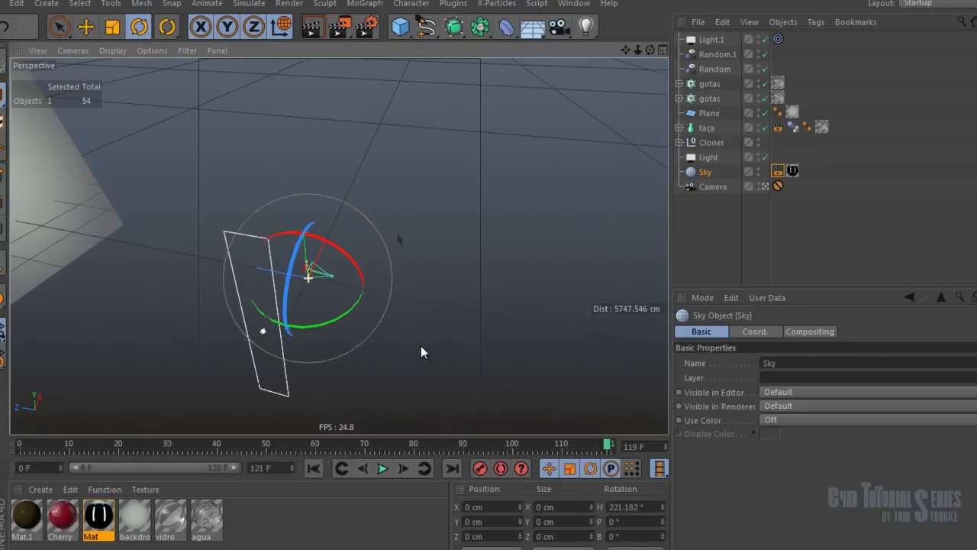
{"action": "left_click", "coordinate": [259, 338]}
{"action": "scroll", "coordinate": [341, 352], "scroll_direction": "up", "scroll_amount": 4}
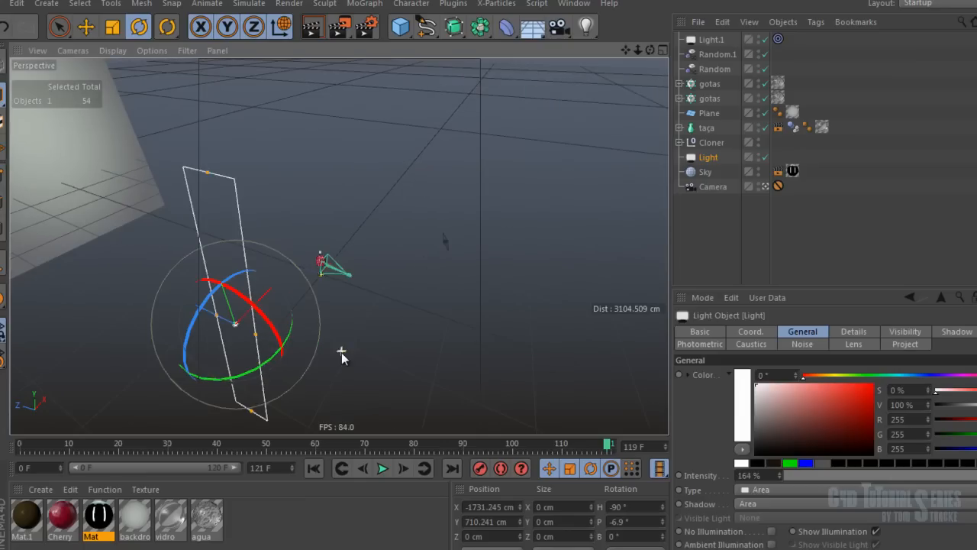
{"action": "double_click", "coordinate": [751, 475]}
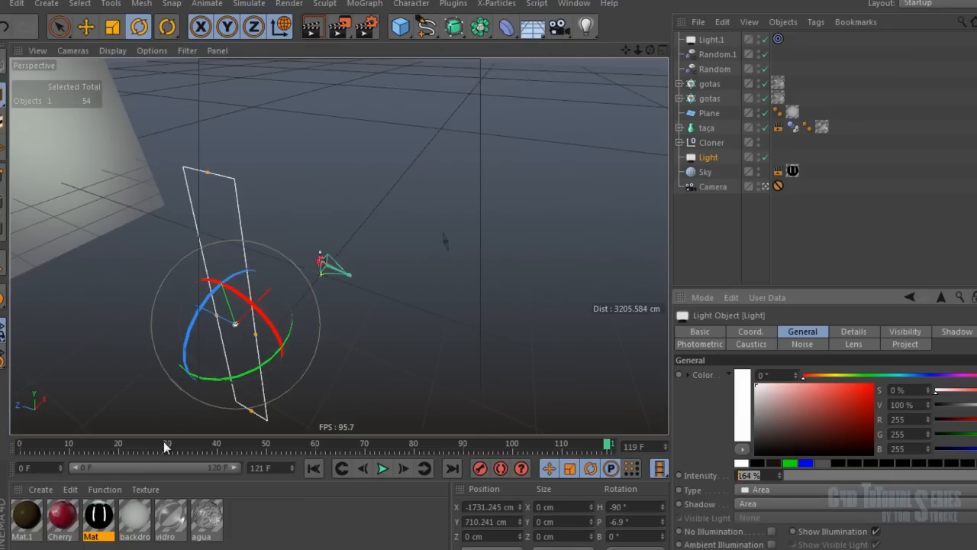
Compare the renders natureza_morta_05.jpg and natureza_morta_06_cherry.jpg in the Picture Viewer, and close it
{"action": "left_click", "coordinate": [42, 548]}
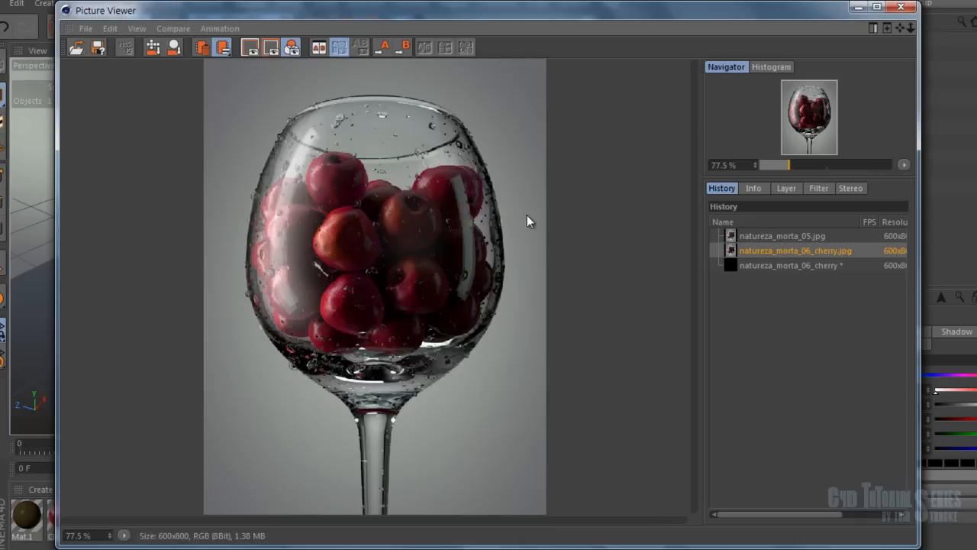
{"action": "left_click", "coordinate": [767, 234]}
{"action": "left_click", "coordinate": [770, 246]}
{"action": "left_click", "coordinate": [801, 238]}
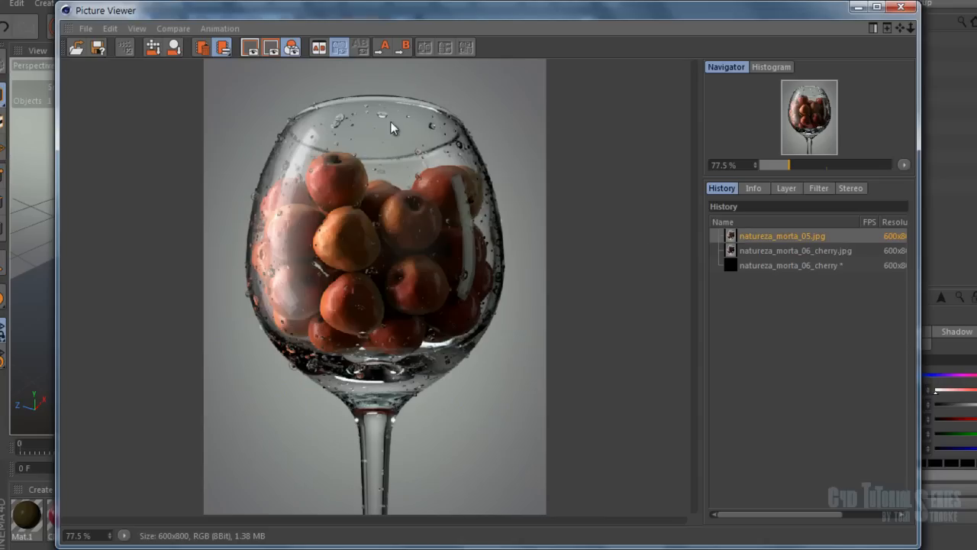
{"action": "left_click", "coordinate": [788, 249]}
{"action": "left_click", "coordinate": [774, 237]}
{"action": "left_click", "coordinate": [901, 7]}
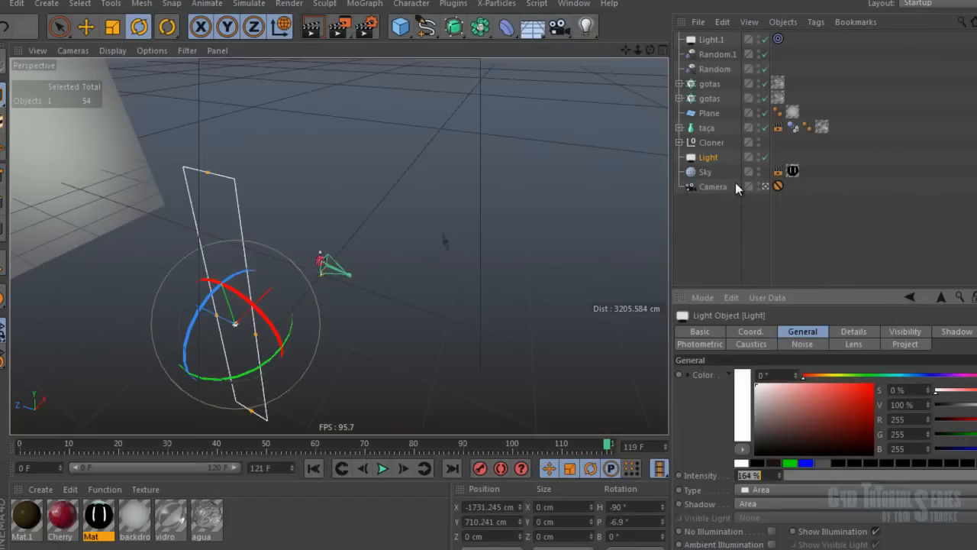
Set the intensity of the small area light, Light.1, to 30 %
{"action": "left_click", "coordinate": [716, 172]}
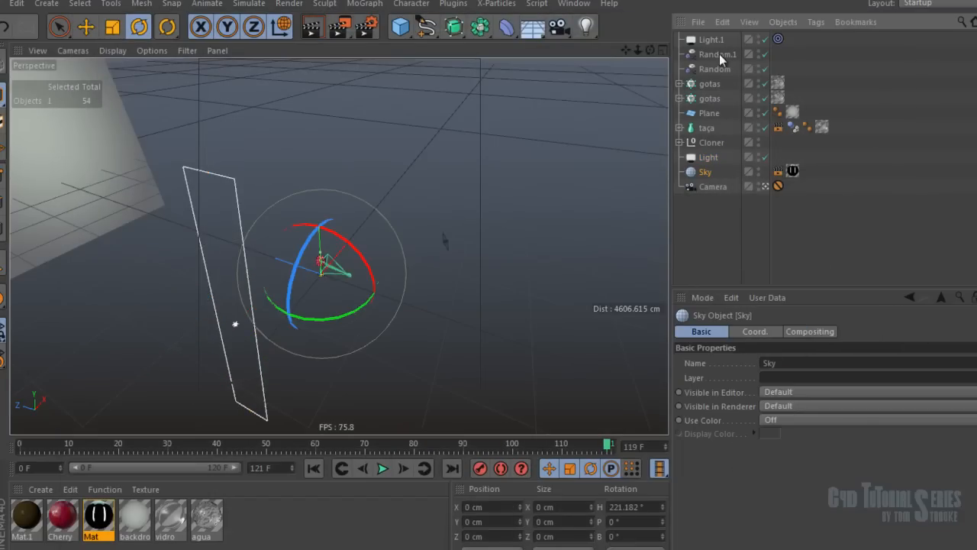
{"action": "left_click", "coordinate": [714, 42]}
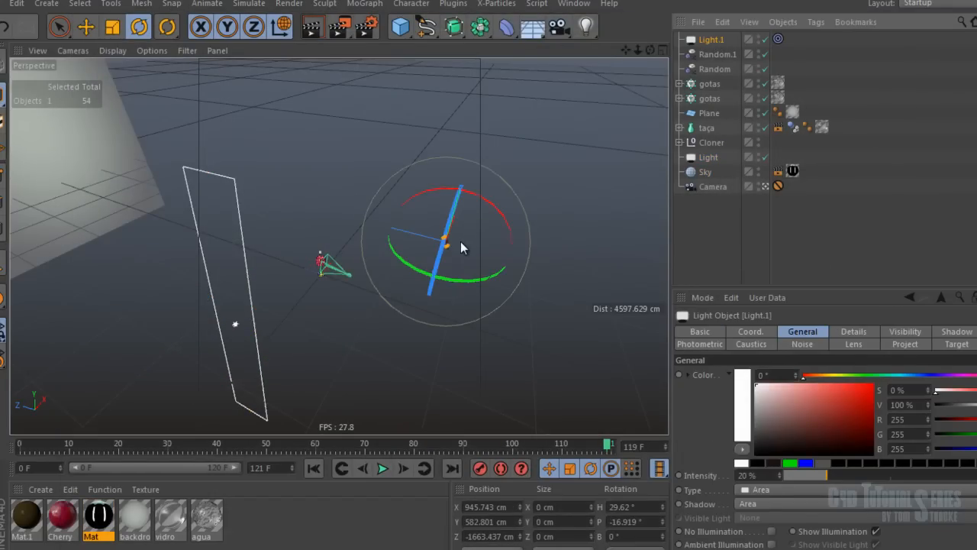
{"action": "left_click_drag", "start_coordinate": [520, 239], "coordinate": [451, 222], "text": "alt"}
{"action": "right_click_drag", "start_coordinate": [452, 222], "coordinate": [452, 218], "text": "alt"}
{"action": "left_click_drag", "start_coordinate": [451, 217], "coordinate": [411, 260], "text": "alt"}
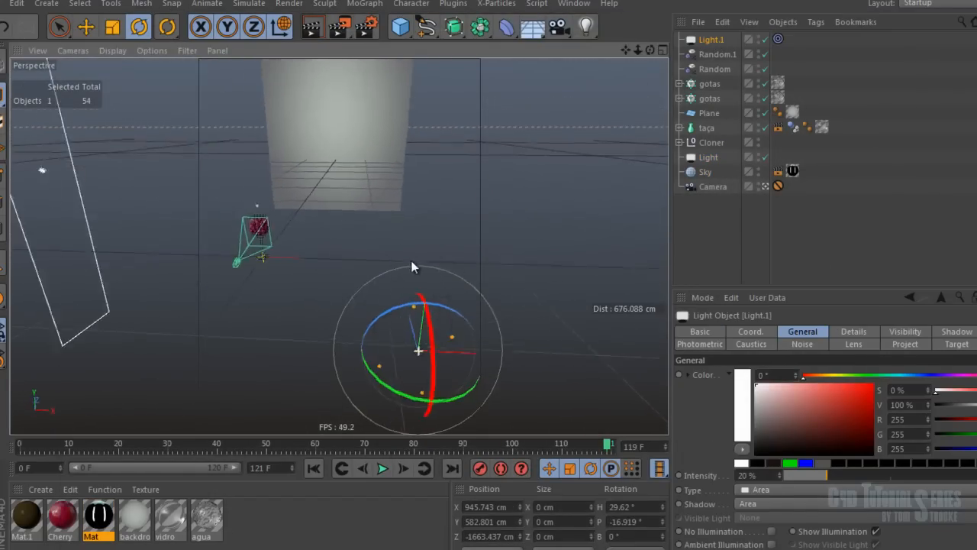
{"action": "left_click", "coordinate": [757, 475]}
{"action": "left_click_drag", "start_coordinate": [837, 474], "coordinate": [842, 475]}
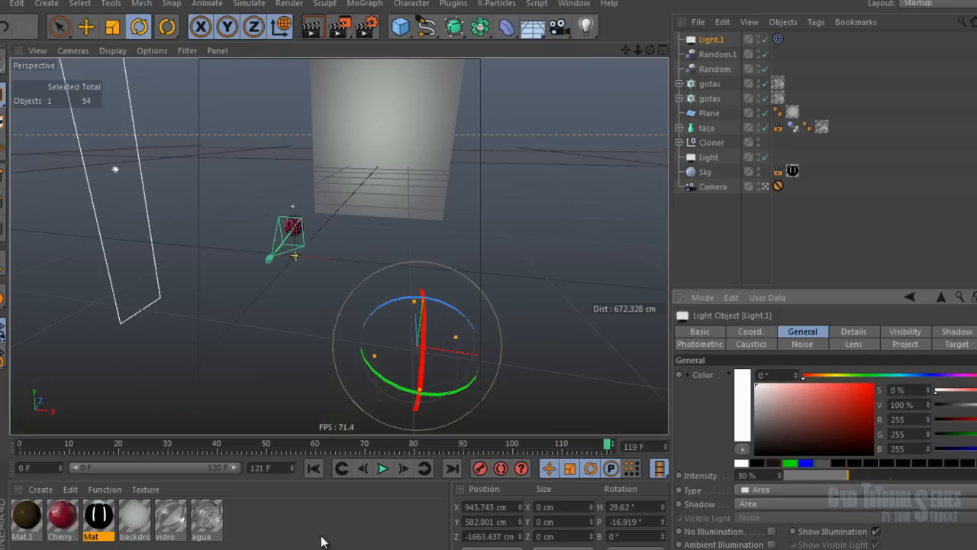
Inspect the backdrop Plane behind the glass and return to the scene camera's view
{"action": "left_click", "coordinate": [424, 136]}
{"action": "left_click_drag", "start_coordinate": [432, 167], "coordinate": [539, 173], "text": "alt"}
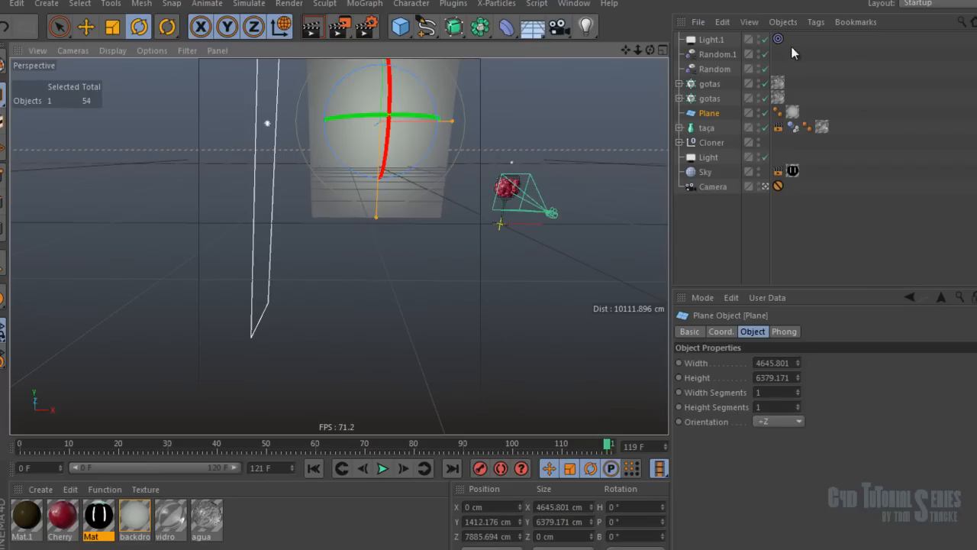
{"action": "left_click", "coordinate": [766, 186]}
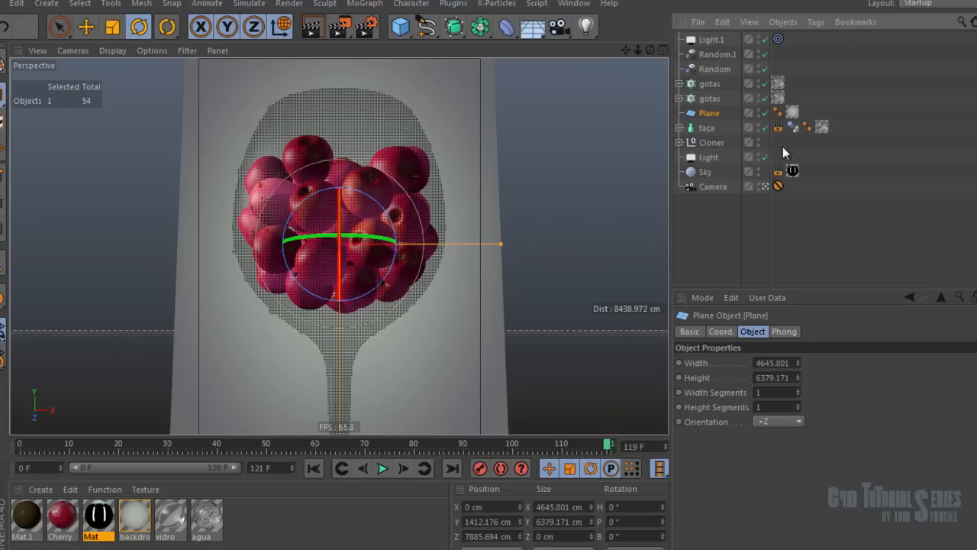
Review the Camera's focal length and its F-Stop for the Physical renderer
{"action": "left_click", "coordinate": [713, 185]}
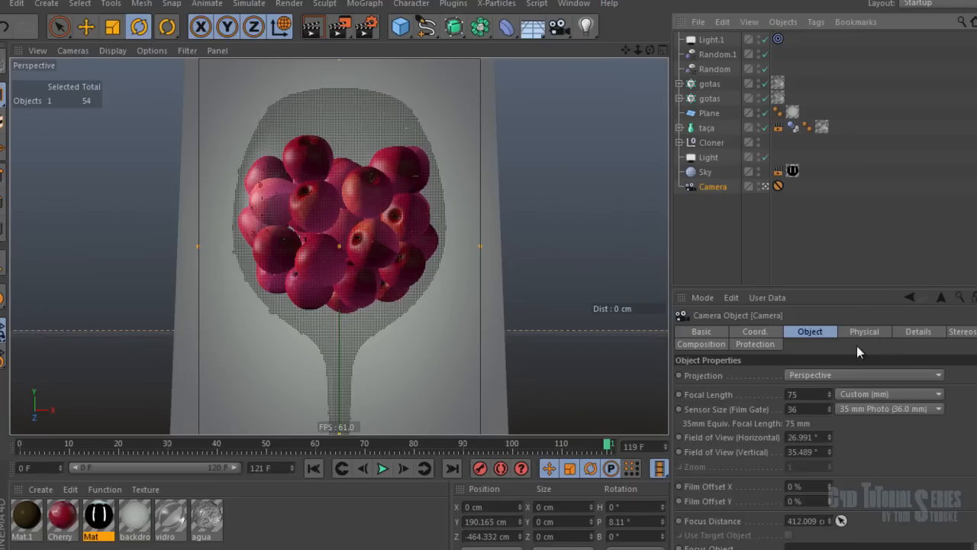
{"action": "left_click", "coordinate": [798, 394]}
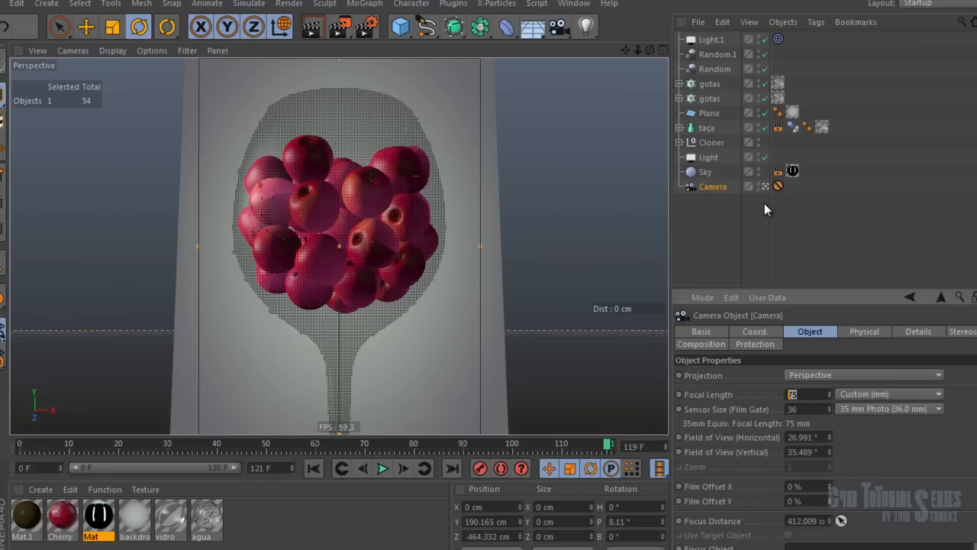
{"action": "left_click", "coordinate": [855, 333]}
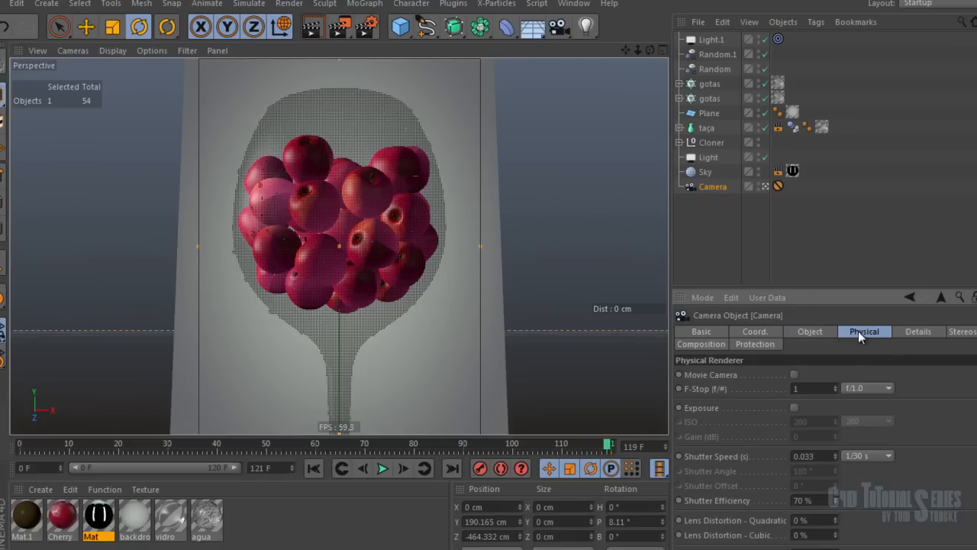
{"action": "left_click", "coordinate": [800, 388]}
Add a sphere, shrink it to a radius of about 19.4 cm against the glass's upper right side, and delete it
{"action": "left_click", "coordinate": [400, 27]}
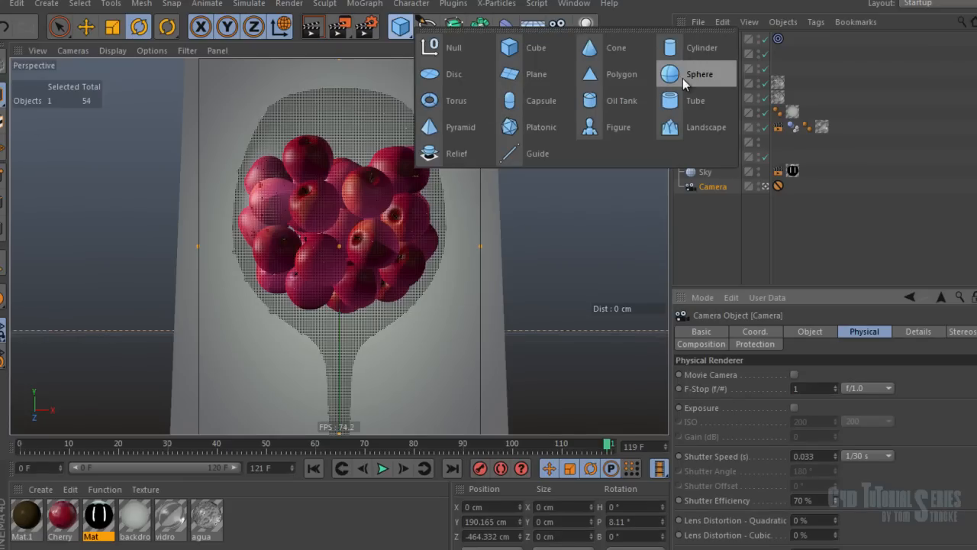
{"action": "left_click", "coordinate": [682, 78]}
{"action": "key", "text": "e"}
{"action": "left_click_drag", "start_coordinate": [189, 327], "coordinate": [312, 138]}
{"action": "key", "text": "t"}
{"action": "left_click_drag", "start_coordinate": [535, 139], "coordinate": [162, 344]}
{"action": "key", "text": "e"}
{"action": "left_click_drag", "start_coordinate": [395, 165], "coordinate": [479, 112]}
{"action": "key", "text": "t"}
{"action": "left_click_drag", "start_coordinate": [578, 130], "coordinate": [543, 165]}
{"action": "left_click", "coordinate": [711, 39]}
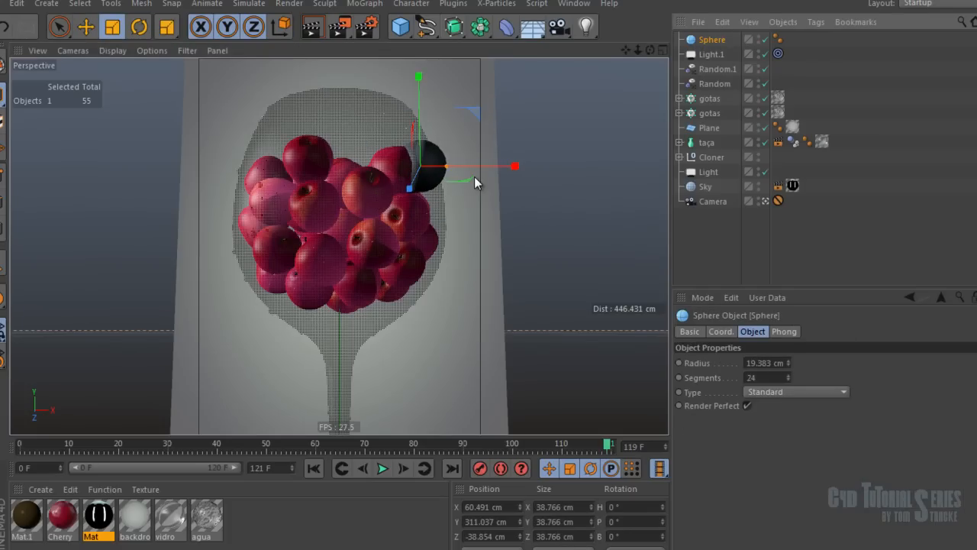
{"action": "key", "text": "Delete"}
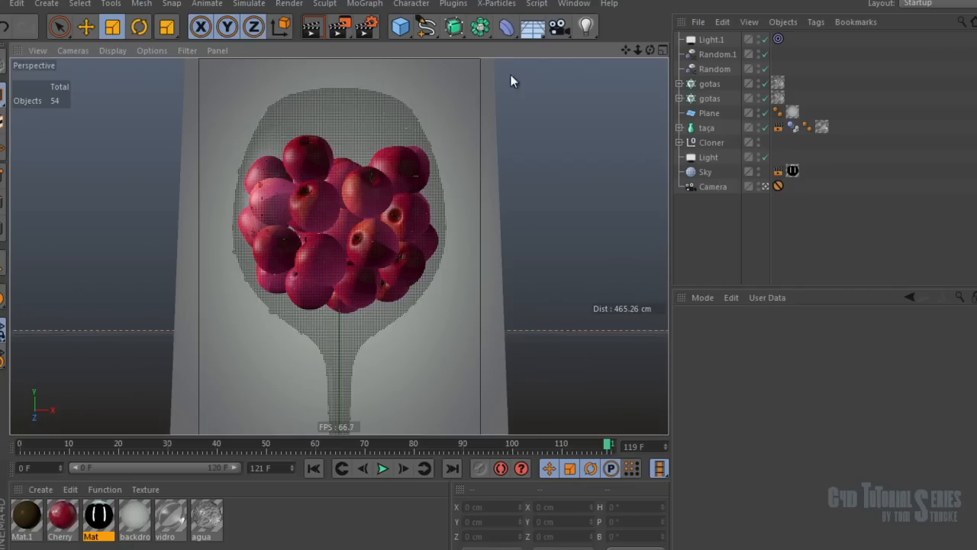
Review the Light and the gotas cloner settings, expand both gotas cloners and inspect the second one's Sphere
{"action": "left_click", "coordinate": [707, 157]}
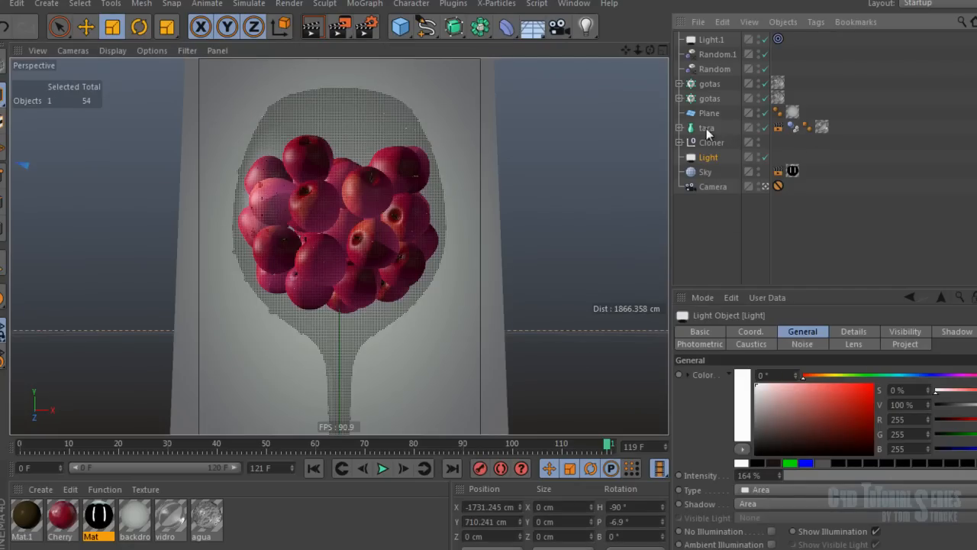
{"action": "left_click", "coordinate": [710, 84]}
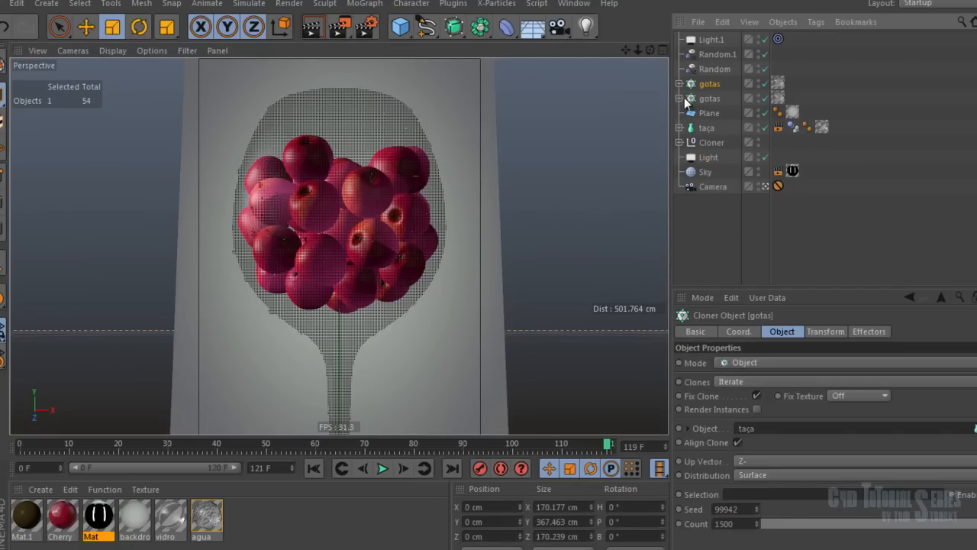
{"action": "left_click", "coordinate": [678, 98]}
{"action": "left_click", "coordinate": [678, 83]}
{"action": "left_click", "coordinate": [718, 128]}
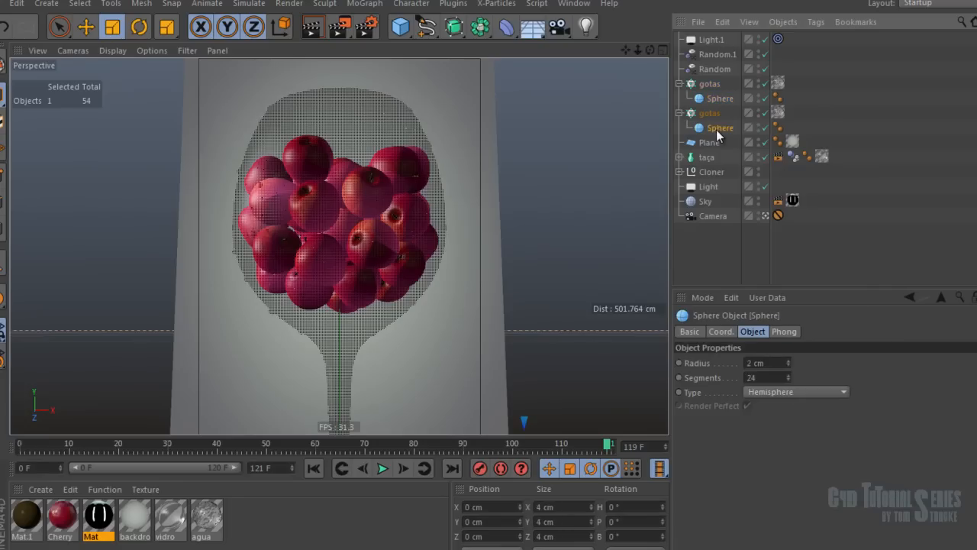
Review the scale parameters of the Random and Random.1 effectors that vary the water drops
{"action": "left_click", "coordinate": [704, 64]}
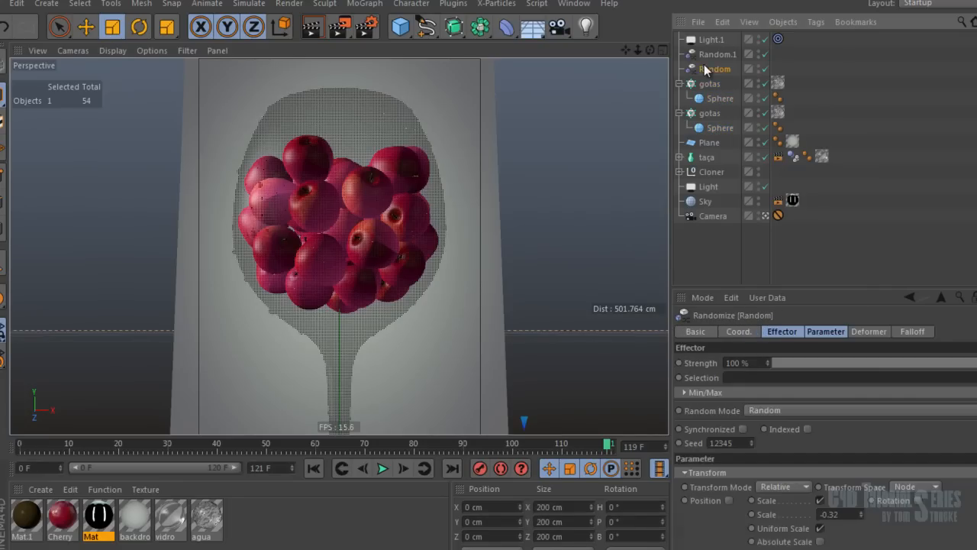
{"action": "left_click", "coordinate": [705, 56]}
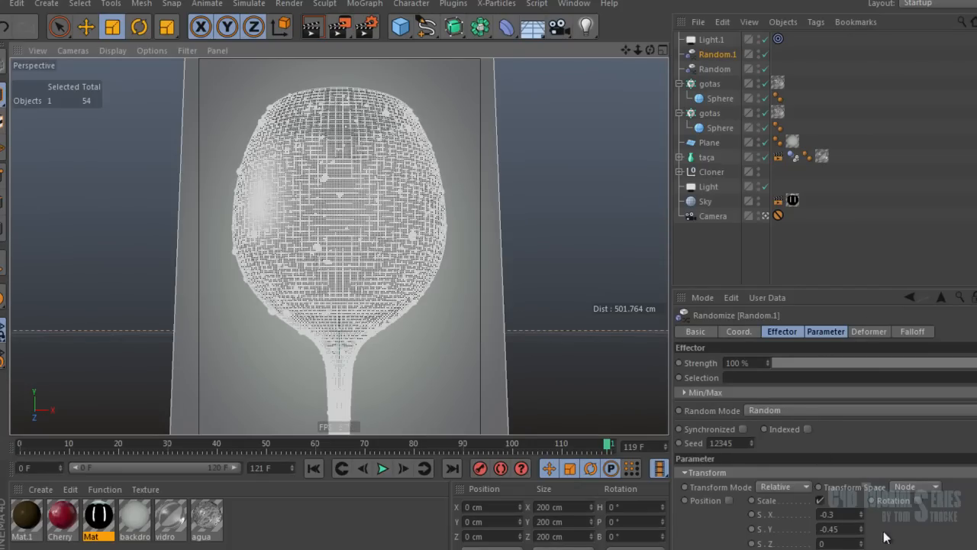
{"action": "scroll", "coordinate": [768, 493], "scroll_direction": "down", "scroll_amount": 1}
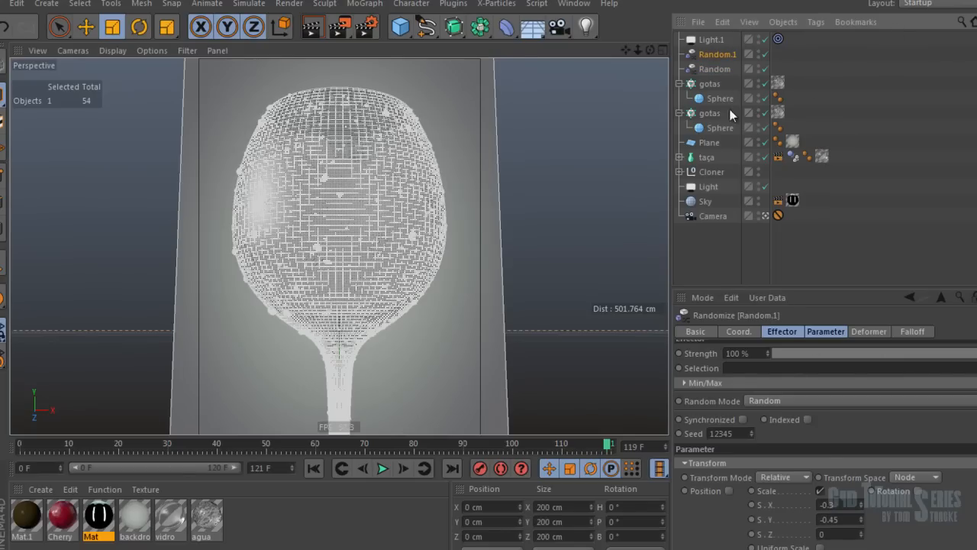
Collapse both gotas cloners and move the Light directly beneath Light.1 in the object hierarchy
{"action": "left_click", "coordinate": [678, 113]}
{"action": "left_click", "coordinate": [676, 83]}
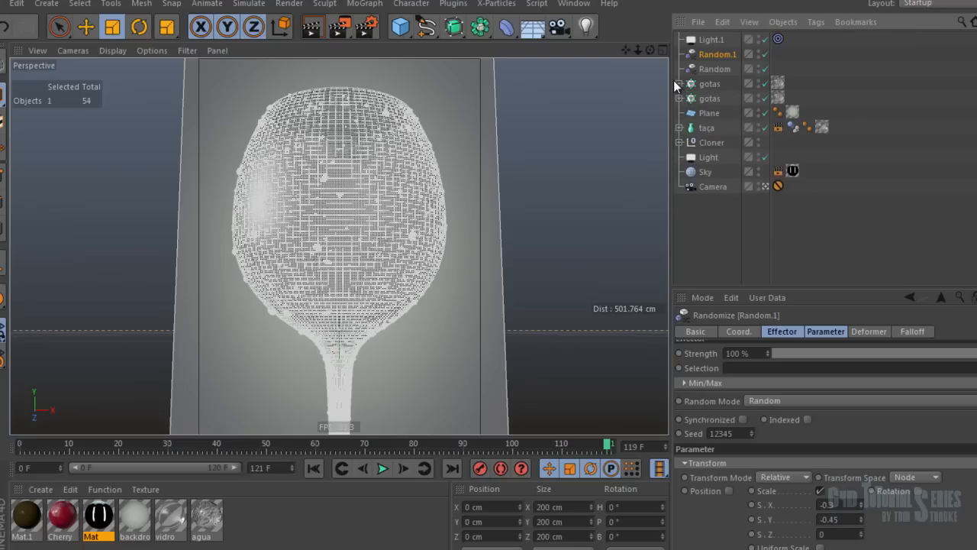
{"action": "left_click_drag", "start_coordinate": [710, 157], "coordinate": [715, 47]}
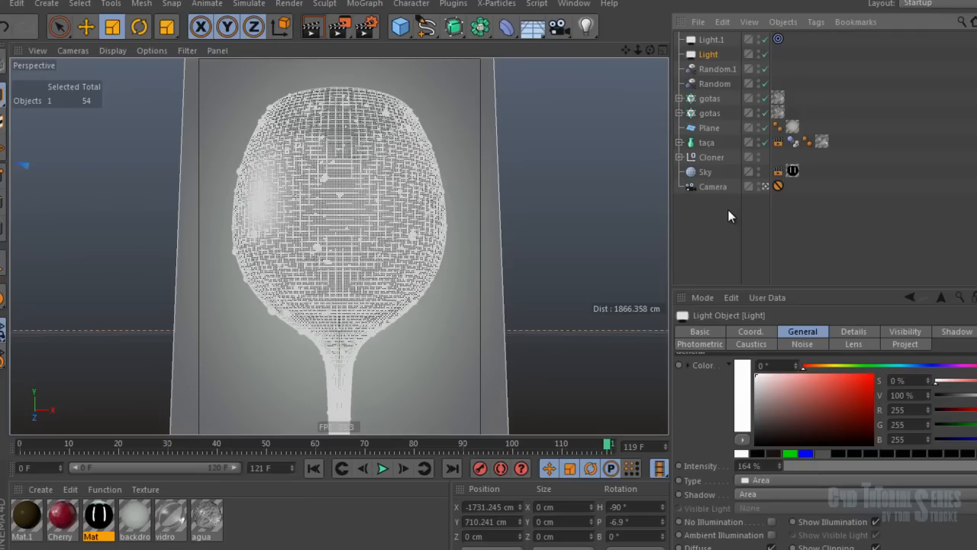
Inspect the projection and tiling settings of the Sky's texture tag, and the Sky object's basic properties
{"action": "left_click", "coordinate": [591, 207]}
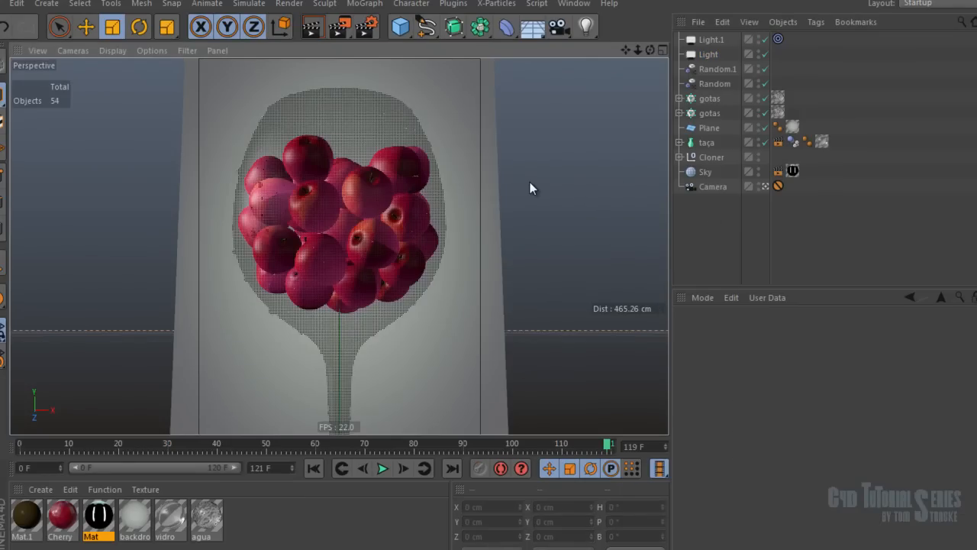
{"action": "left_click", "coordinate": [793, 171]}
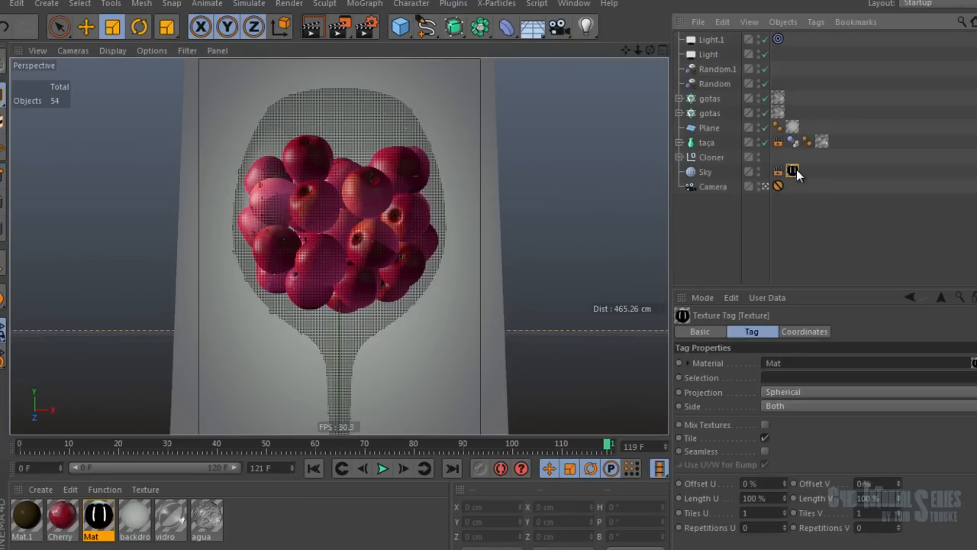
{"action": "left_click", "coordinate": [704, 172]}
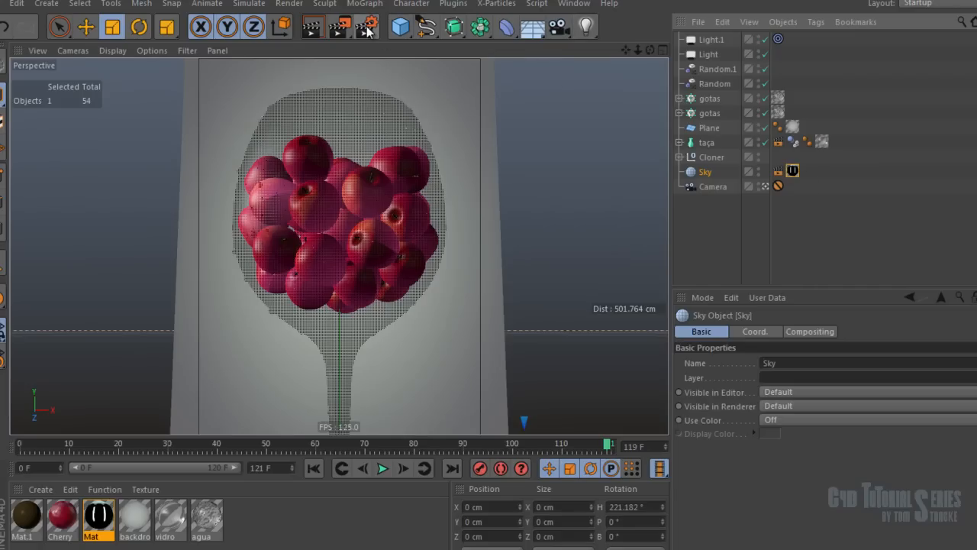
Start rendering the scene in the Picture Viewer and stop that render while keeping the viewer open
{"action": "left_click", "coordinate": [339, 28]}
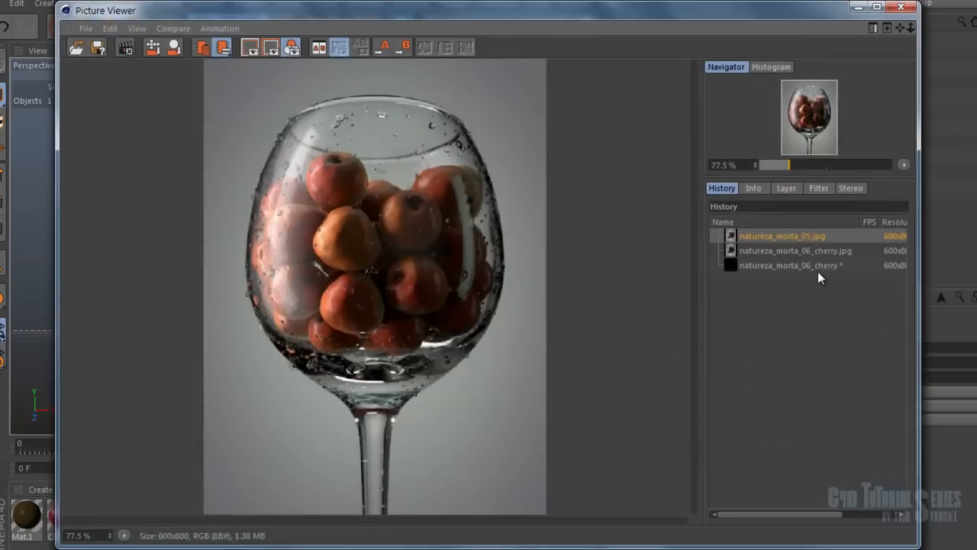
{"action": "left_click", "coordinate": [768, 254]}
{"action": "left_click", "coordinate": [787, 278]}
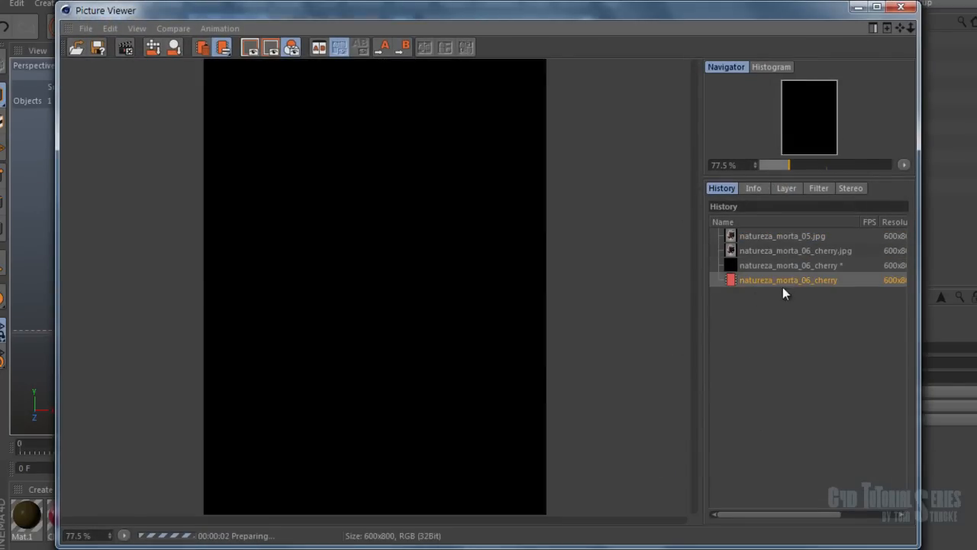
{"action": "key", "text": "Escape"}
{"action": "left_click", "coordinate": [545, 349]}
Examine the glass, fruit and water drops in the natureza_morta_05.jpg and natureza_morta_06_cherry.jpg renders
{"action": "left_click", "coordinate": [770, 252]}
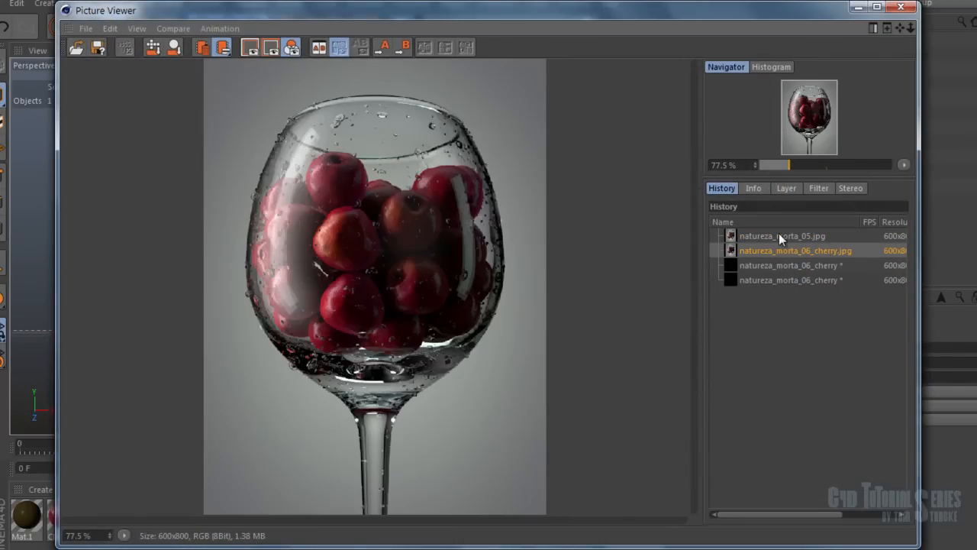
{"action": "left_click", "coordinate": [796, 238]}
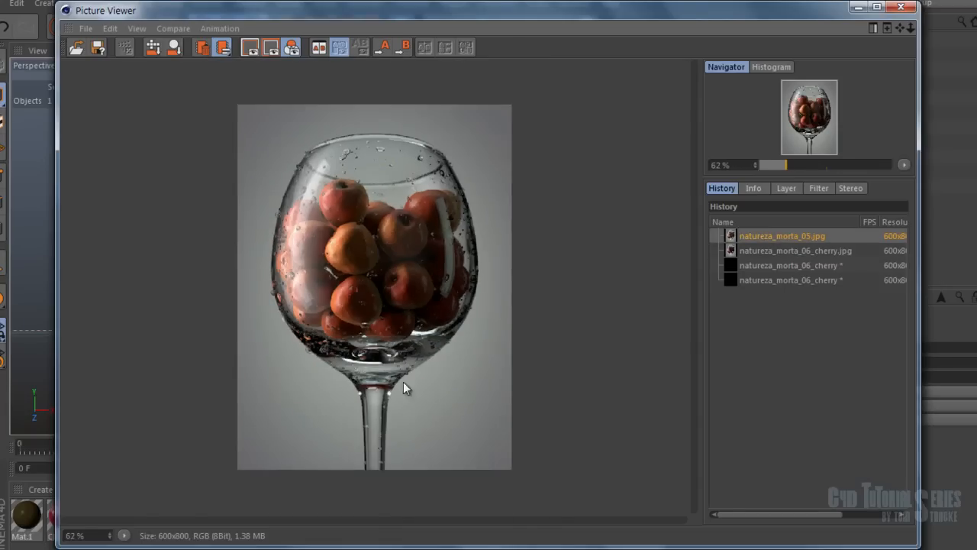
{"action": "scroll", "coordinate": [404, 386], "scroll_direction": "up", "scroll_amount": 2}
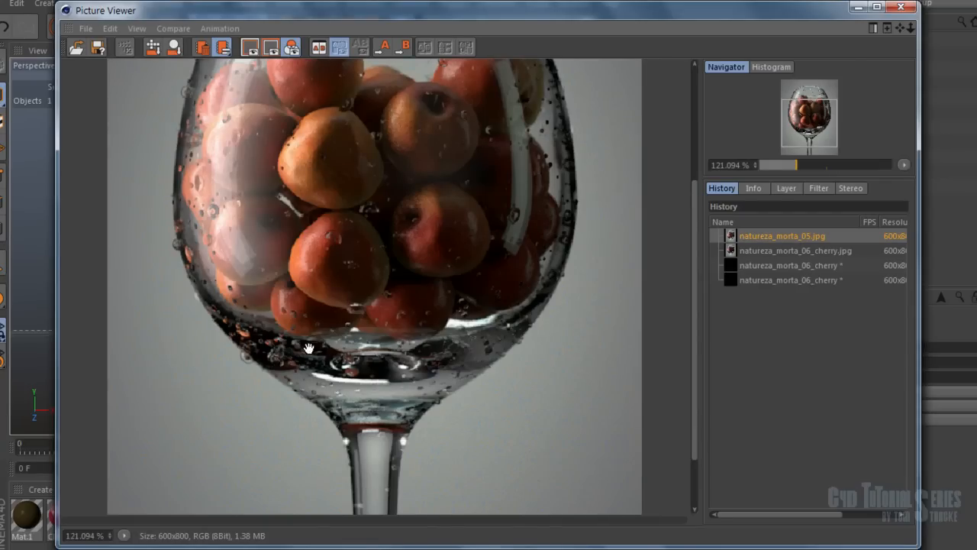
{"action": "scroll", "coordinate": [673, 302], "scroll_direction": "down", "scroll_amount": 1}
{"action": "scroll", "coordinate": [344, 372], "scroll_direction": "down", "scroll_amount": 2}
{"action": "scroll", "coordinate": [345, 330], "scroll_direction": "up", "scroll_amount": 2}
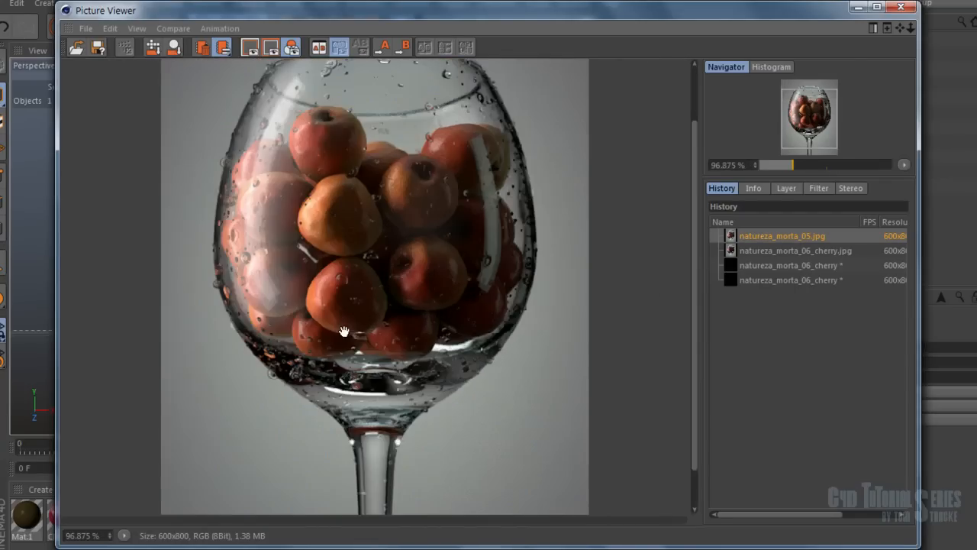
{"action": "scroll", "coordinate": [378, 326], "scroll_direction": "down", "scroll_amount": 2}
{"action": "scroll", "coordinate": [379, 325], "scroll_direction": "up", "scroll_amount": 2}
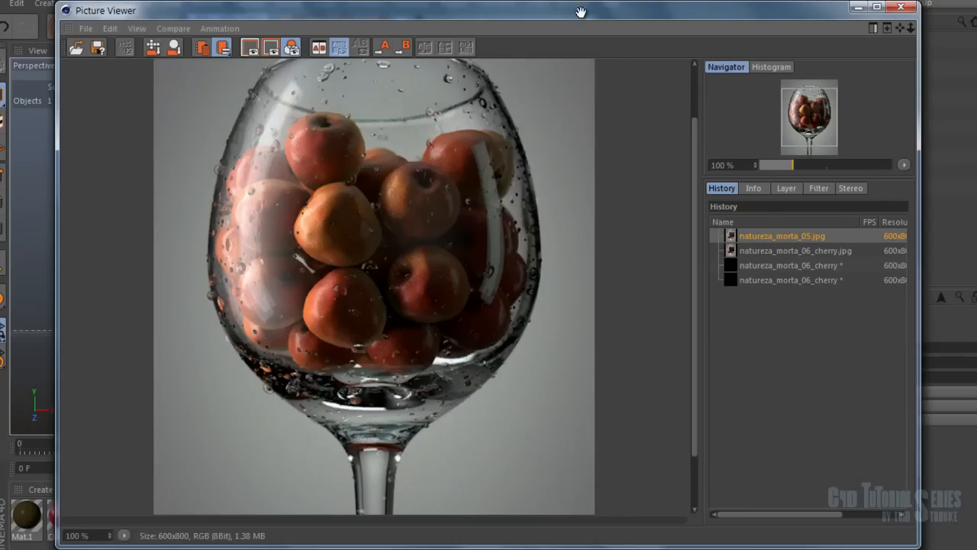
{"action": "left_click_drag", "start_coordinate": [615, 214], "coordinate": [604, 250]}
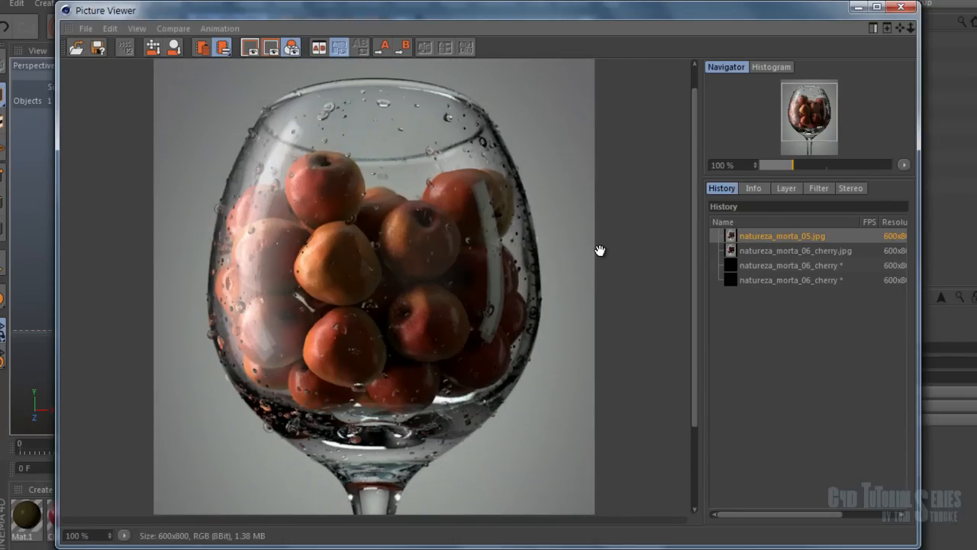
{"action": "scroll", "coordinate": [550, 242], "scroll_direction": "down", "scroll_amount": 1}
{"action": "scroll", "coordinate": [547, 241], "scroll_direction": "up", "scroll_amount": 1}
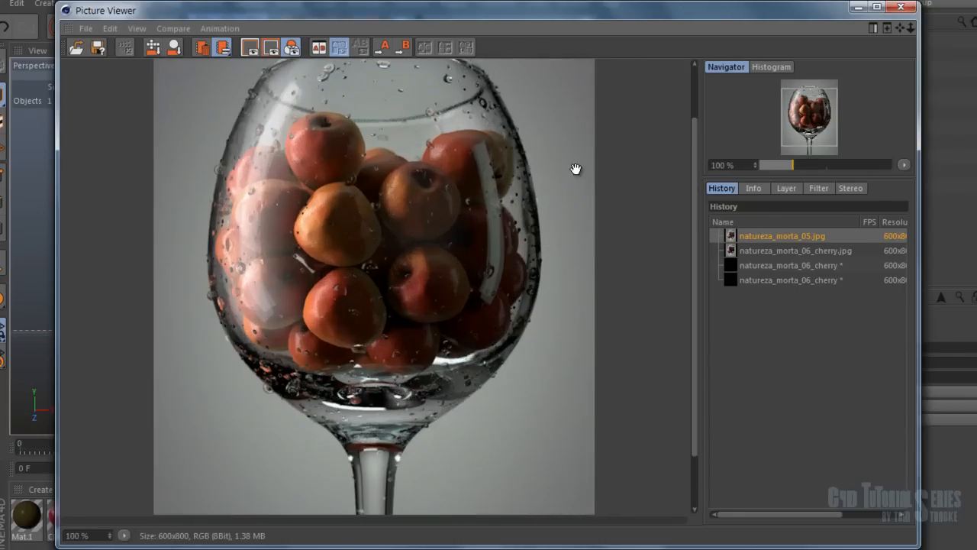
{"action": "left_click_drag", "start_coordinate": [575, 170], "coordinate": [575, 207]}
{"action": "left_click", "coordinate": [778, 251]}
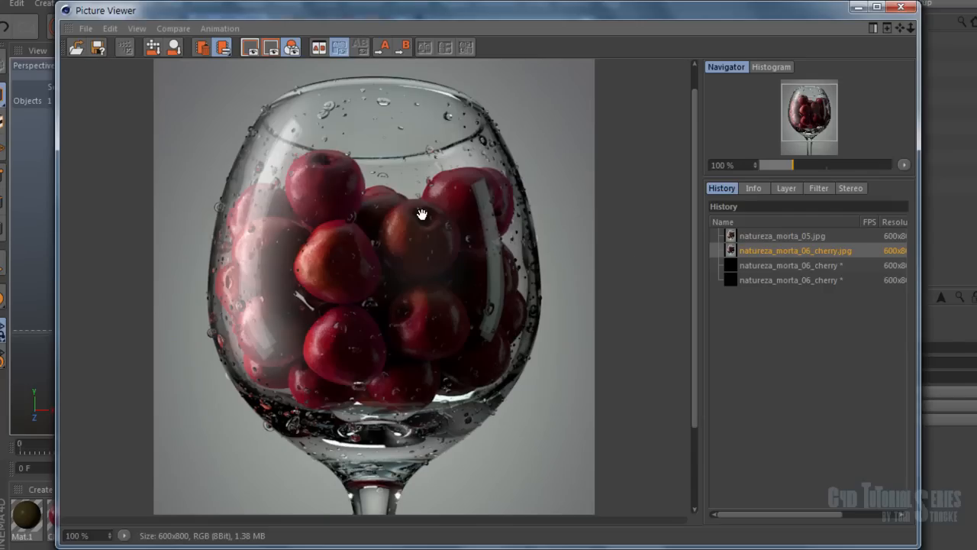
{"action": "scroll", "coordinate": [483, 225], "scroll_direction": "down", "scroll_amount": 2}
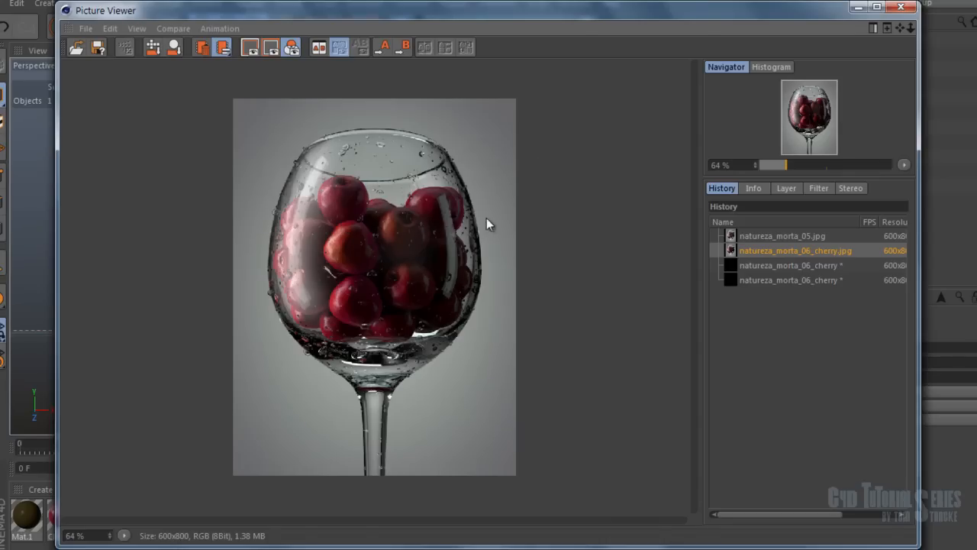
Compare the enlarged fruit in natureza_morta_05.jpg with natureza_morta_06_cherry.jpg by alternating repeatedly between the two renders
{"action": "left_click", "coordinate": [765, 234]}
{"action": "scroll", "coordinate": [475, 287], "scroll_direction": "up", "scroll_amount": 4}
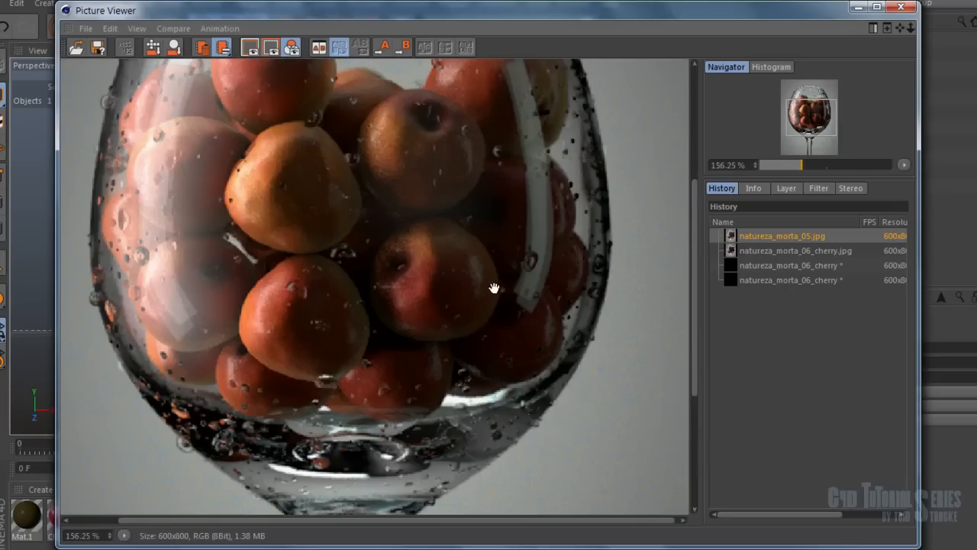
{"action": "left_click_drag", "start_coordinate": [540, 261], "coordinate": [539, 305]}
{"action": "left_click", "coordinate": [786, 250]}
{"action": "left_click", "coordinate": [791, 237]}
{"action": "left_click", "coordinate": [787, 252]}
{"action": "left_click", "coordinate": [769, 237]}
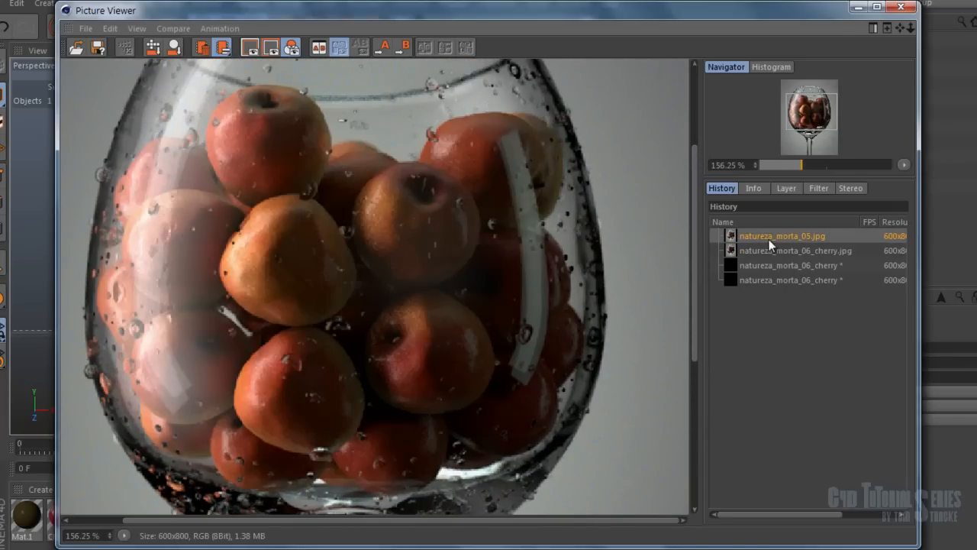
{"action": "left_click", "coordinate": [779, 252]}
{"action": "left_click", "coordinate": [783, 237]}
{"action": "left_click", "coordinate": [783, 251]}
{"action": "left_click", "coordinate": [784, 237]}
{"action": "left_click", "coordinate": [784, 245]}
{"action": "left_click", "coordinate": [784, 239]}
{"action": "left_click", "coordinate": [785, 245]}
{"action": "left_click", "coordinate": [784, 239]}
{"action": "left_click", "coordinate": [784, 247]}
{"action": "left_click", "coordinate": [785, 236]}
{"action": "left_click", "coordinate": [777, 248]}
{"action": "left_click", "coordinate": [776, 237]}
{"action": "left_click", "coordinate": [777, 246]}
{"action": "left_click", "coordinate": [776, 238]}
{"action": "left_click", "coordinate": [772, 250]}
{"action": "left_click", "coordinate": [777, 238]}
{"action": "left_click", "coordinate": [780, 248]}
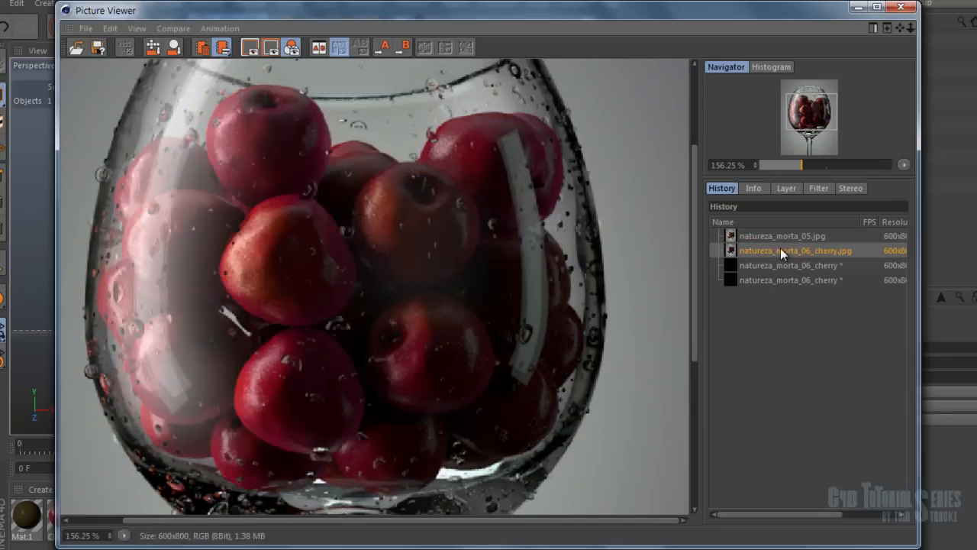
{"action": "scroll", "coordinate": [534, 285], "scroll_direction": "down", "scroll_amount": 1}
{"action": "scroll", "coordinate": [534, 284], "scroll_direction": "down", "scroll_amount": 3}
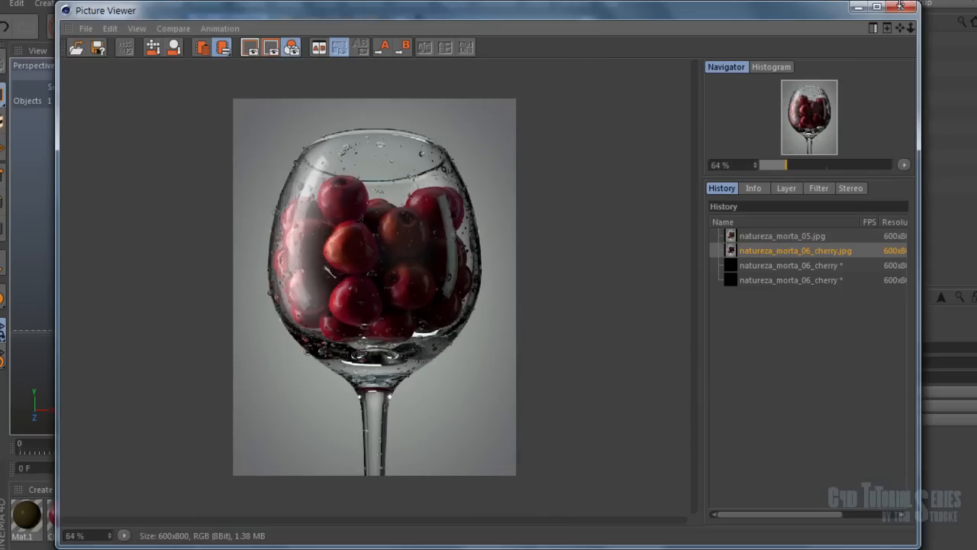